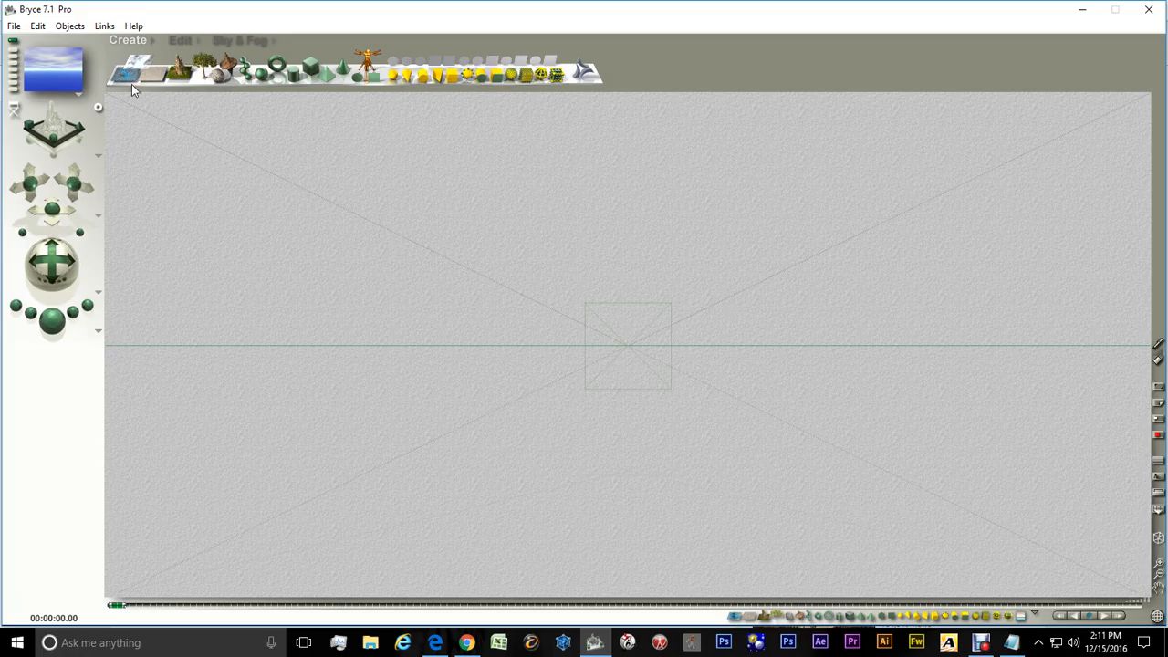
Add a new terrain to the scene
left_click(179, 73)
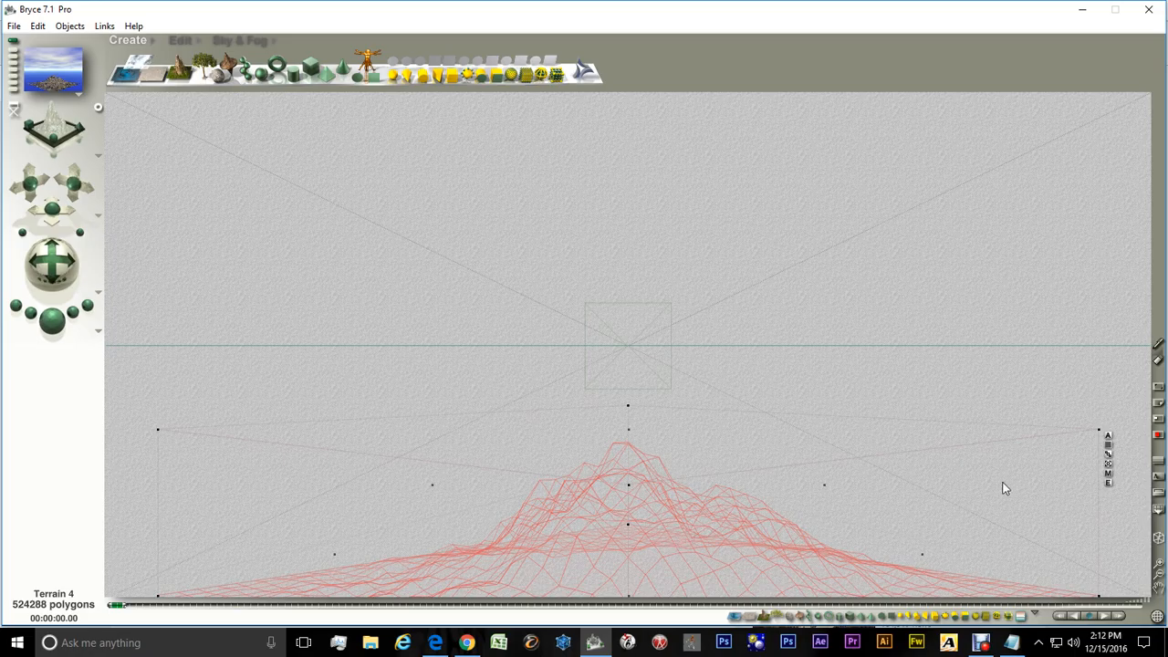
In the terrain's attributes, set it to Positive and Locked and rename it Tiled Terrain1
left_click(1109, 436)
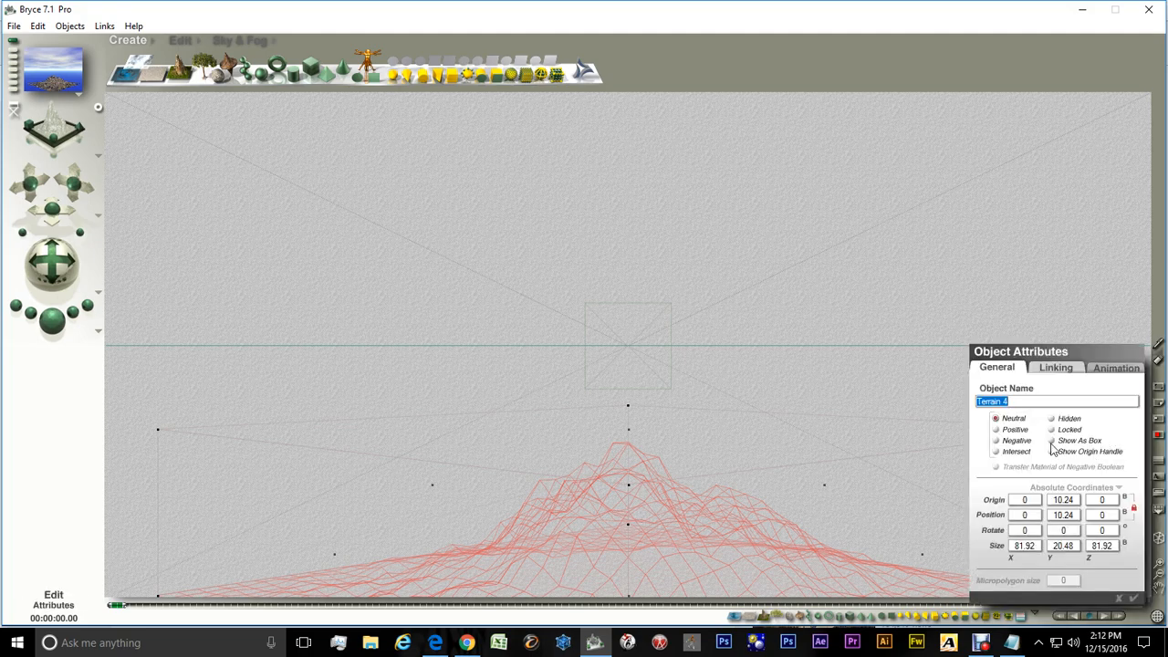
left_click(1052, 430)
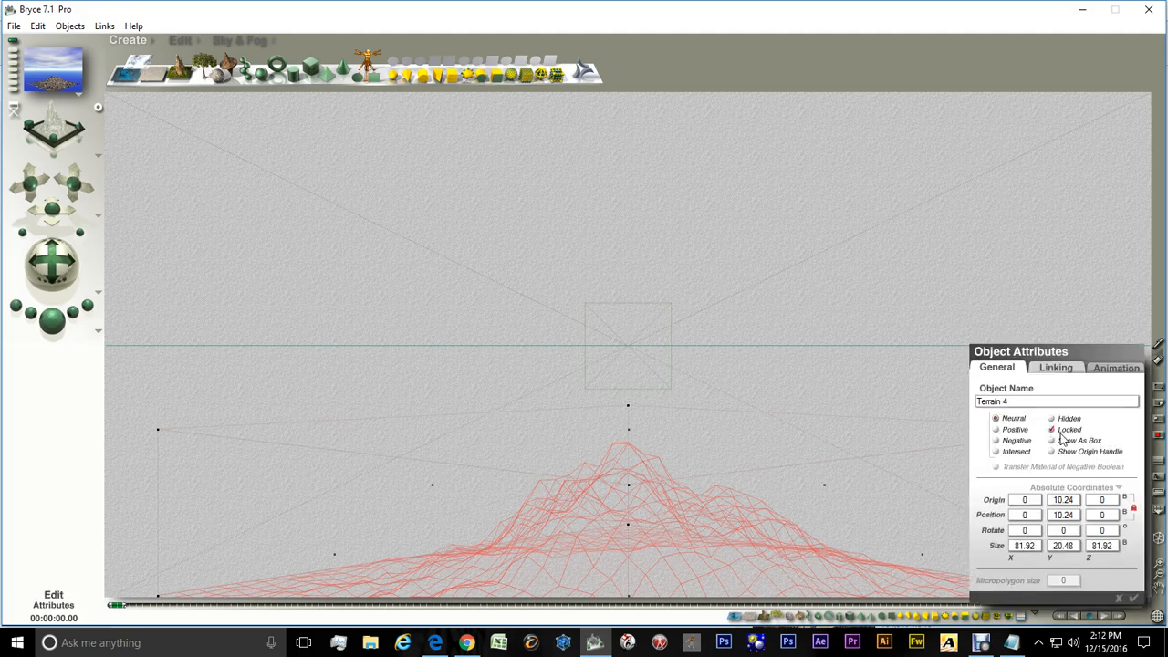
left_click(997, 430)
left_click_drag(1006, 407, 976, 406)
type("Tiled Terrain1")
left_click(1135, 599)
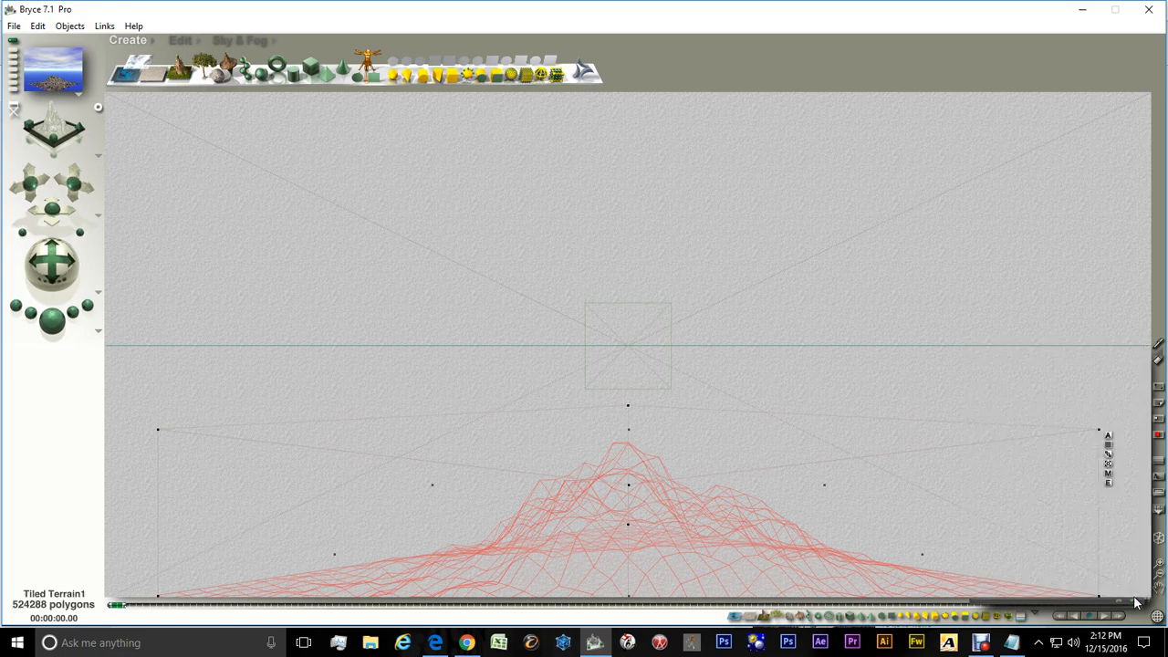
Open the terrain in the terrain editor and turn on the Solid canvas option
left_click(1108, 485)
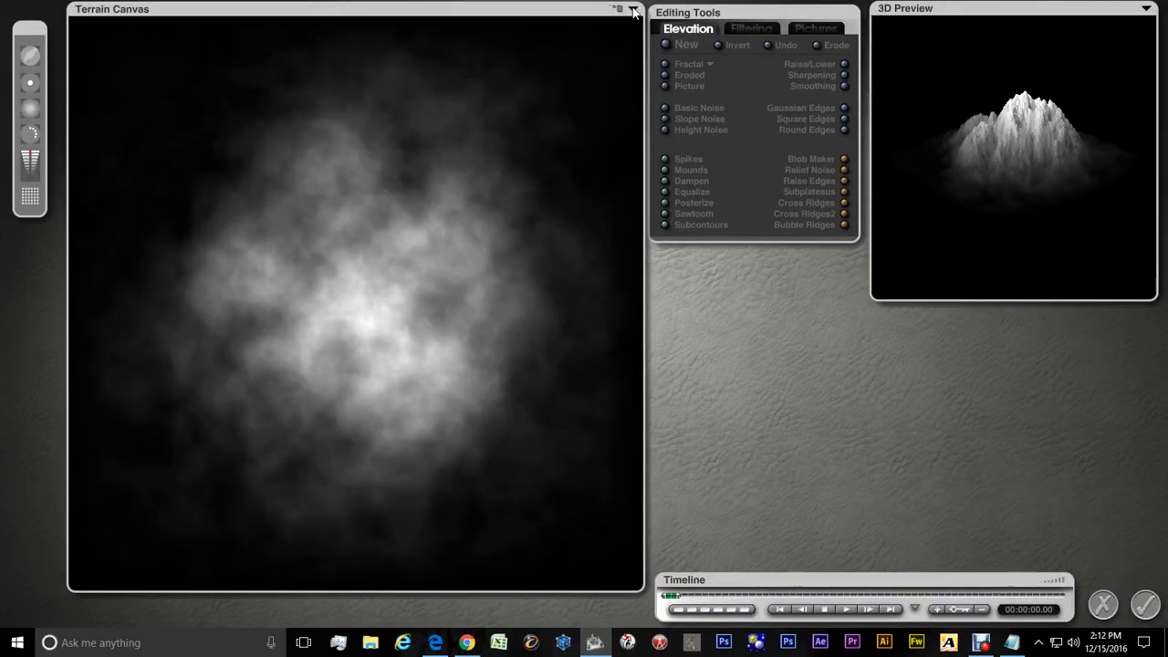
left_click(633, 11)
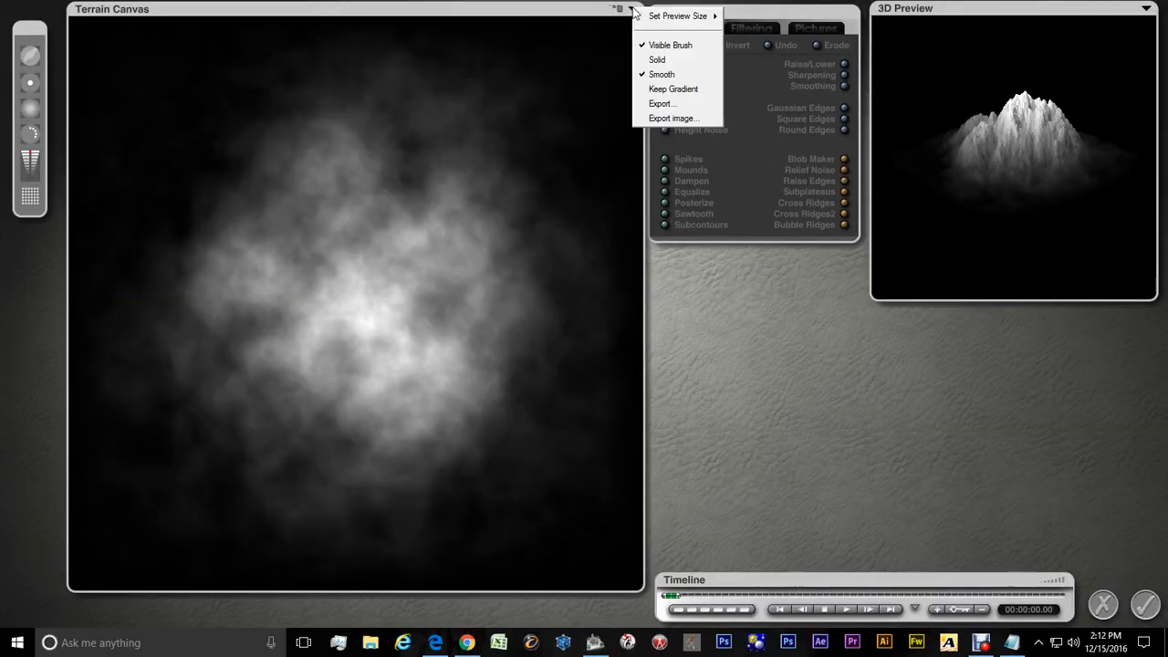
left_click(651, 60)
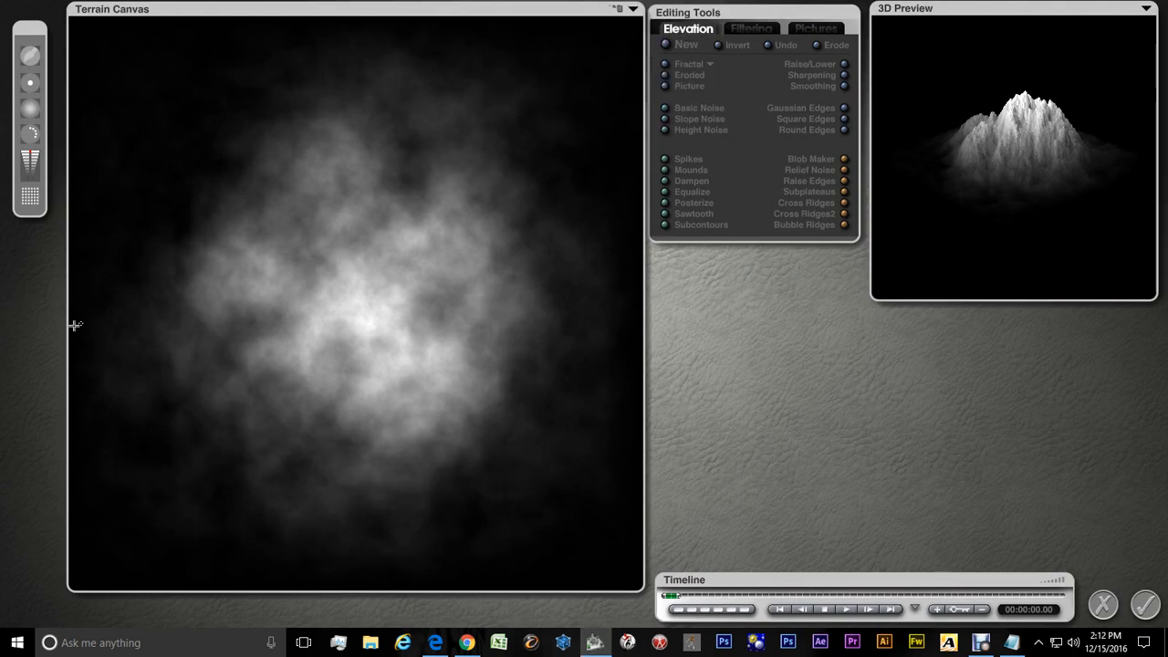
Set the terrain grid resolution to 128 - normal and apply the terrain edit
left_click(31, 199)
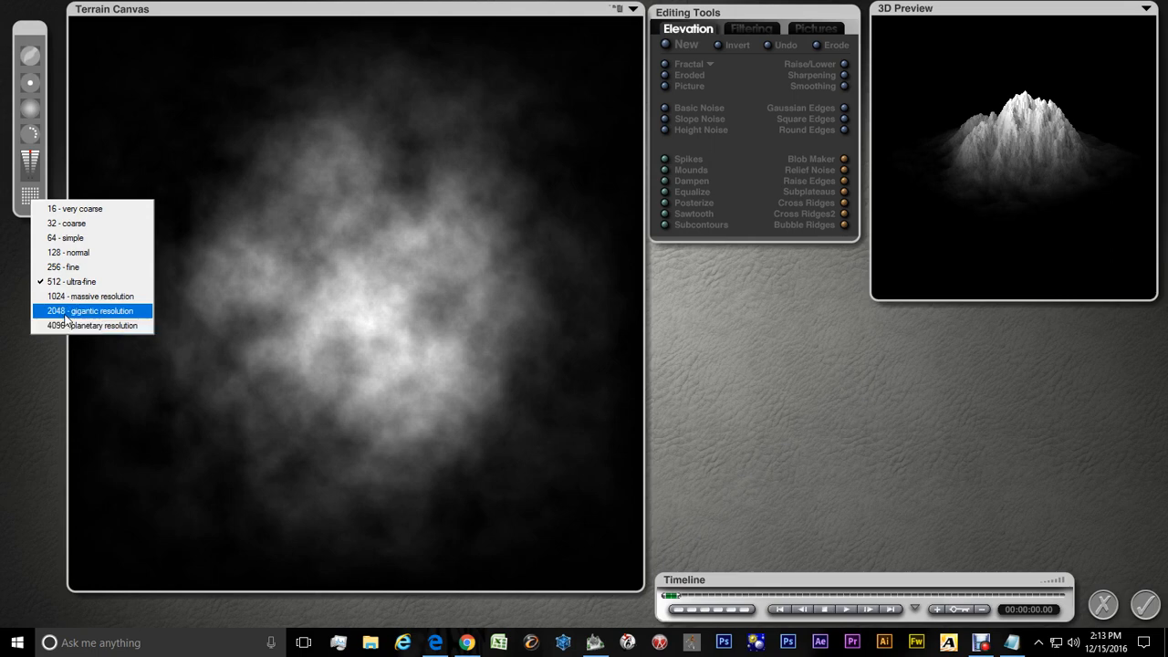
left_click(51, 260)
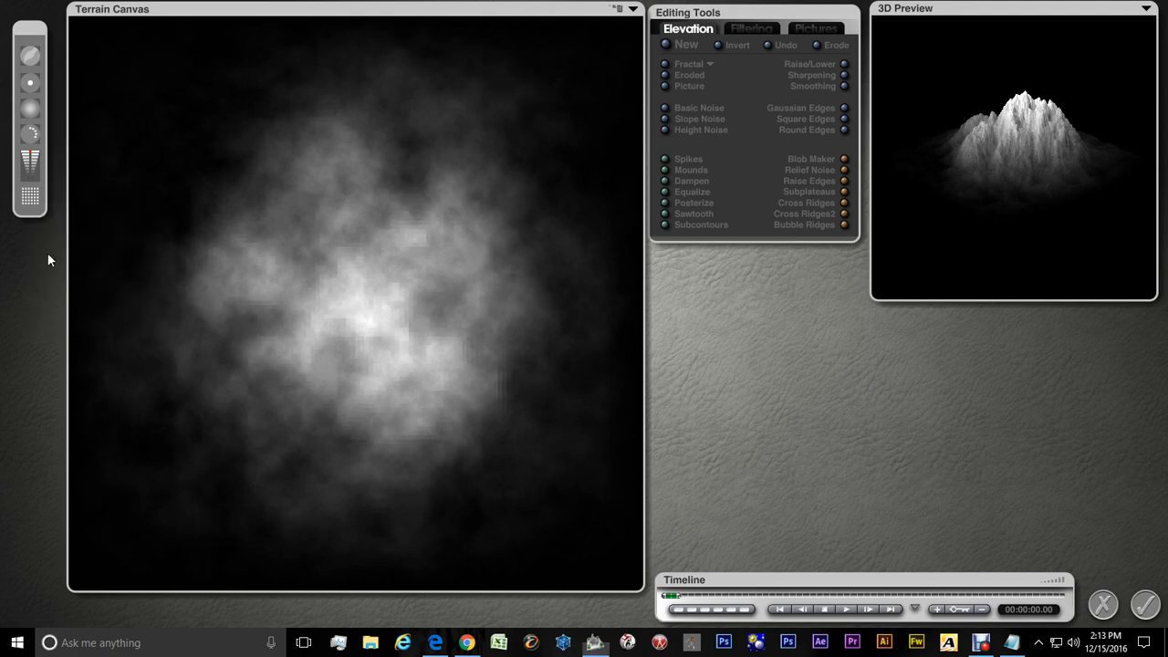
left_click(1145, 607)
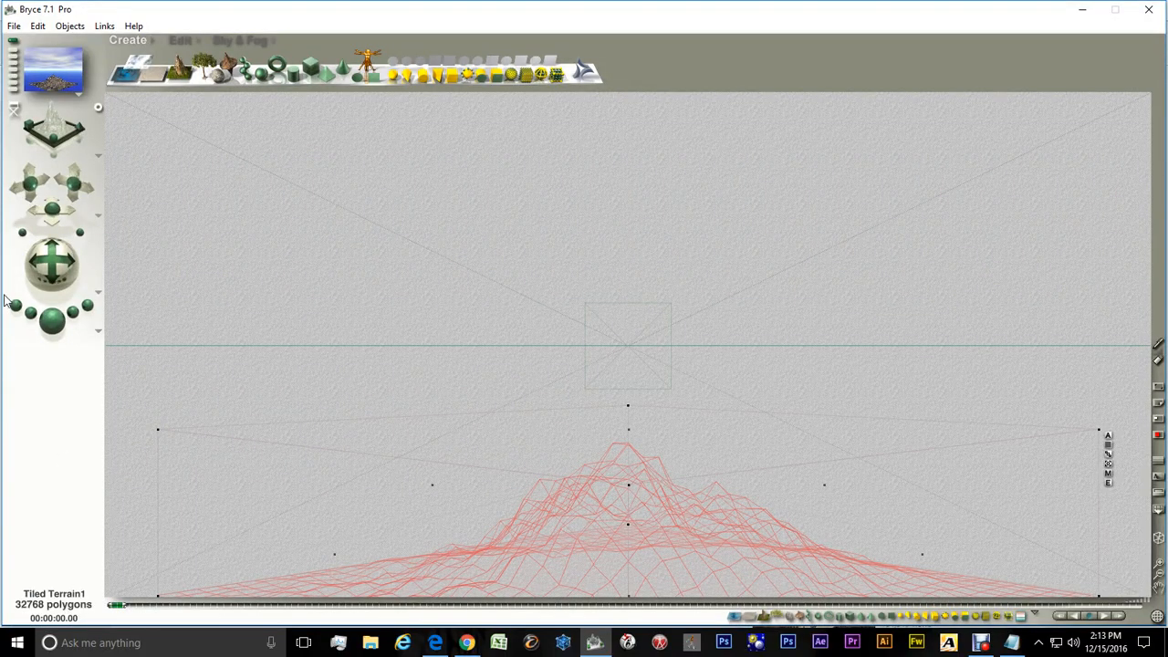
Switch to the From Top view and open Multi-Replicate for the terrain with Quantity 2
left_click(98, 156)
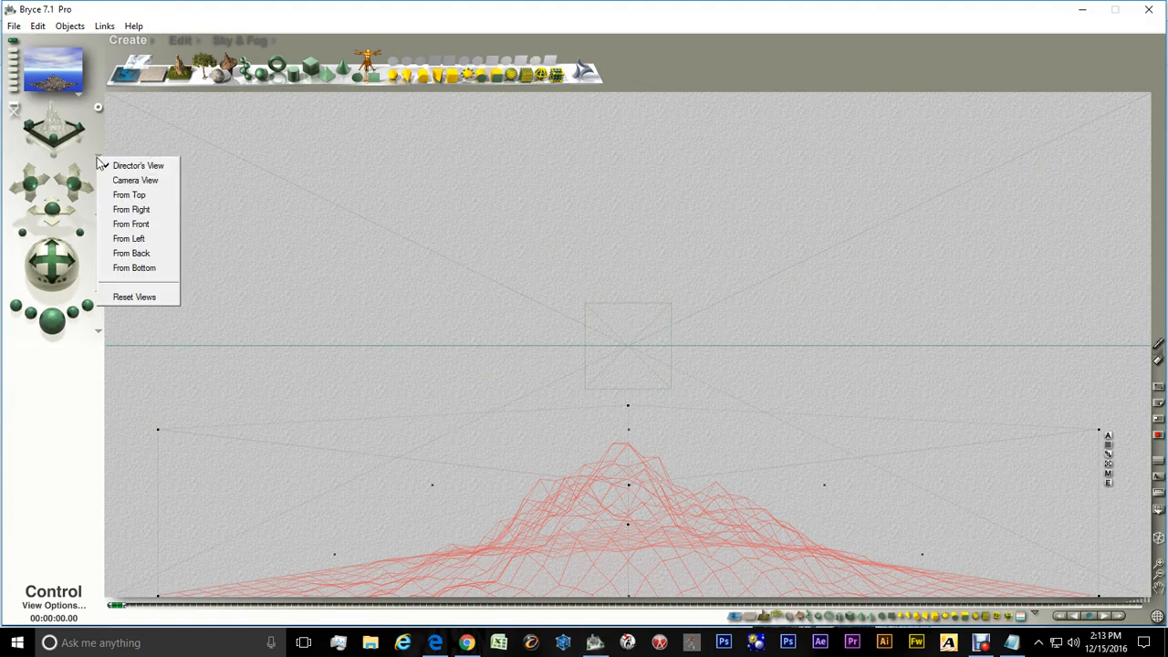
left_click(135, 194)
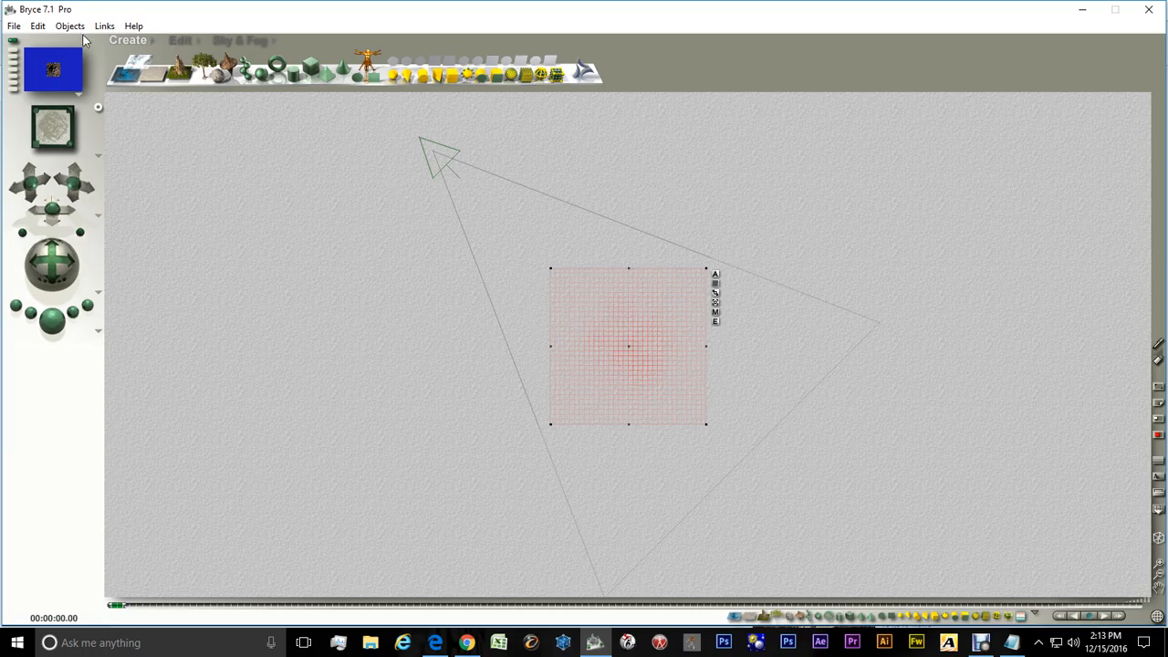
left_click(37, 26)
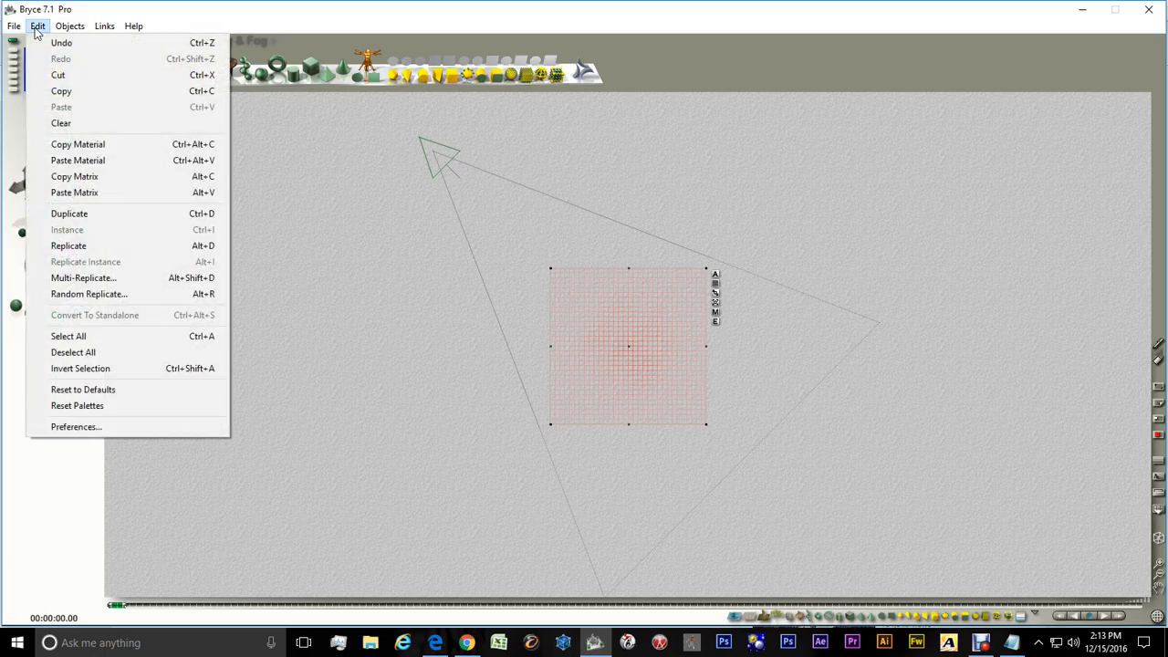
left_click(83, 279)
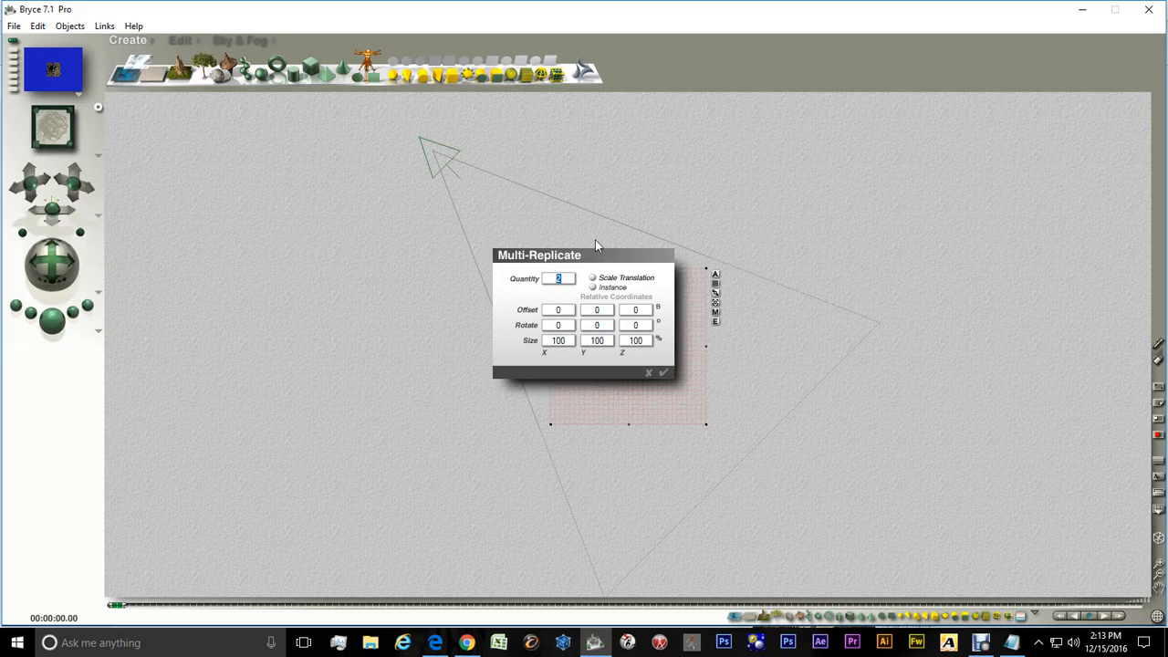
type("2")
left_click(564, 312)
Switch to the Tiling Terrains cheat sheet in Notepad and review the distance to move for each resolution, especially 128
left_click(1010, 644)
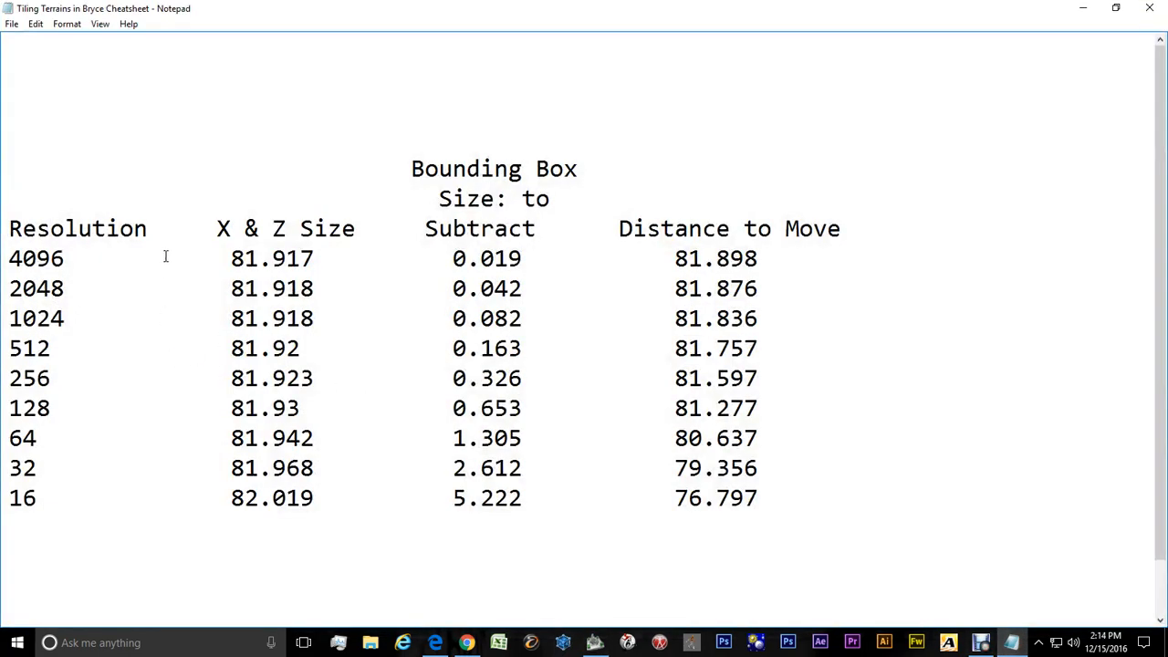
left_click_drag(148, 228, 4, 228)
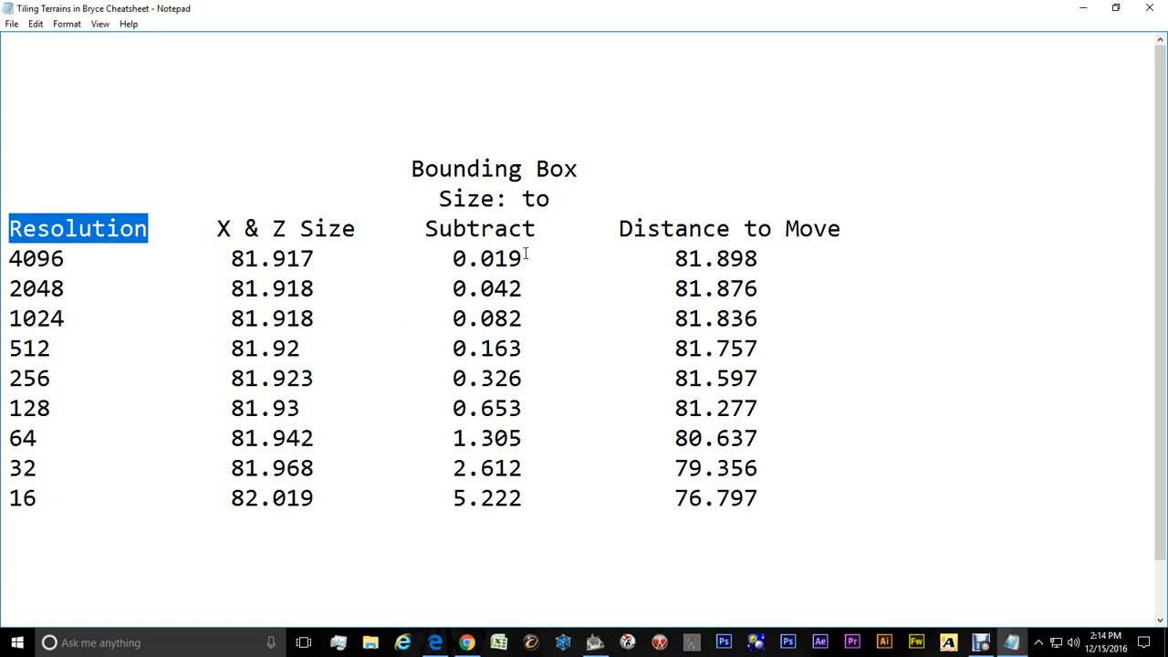
left_click_drag(525, 259, 456, 260)
left_click(455, 259)
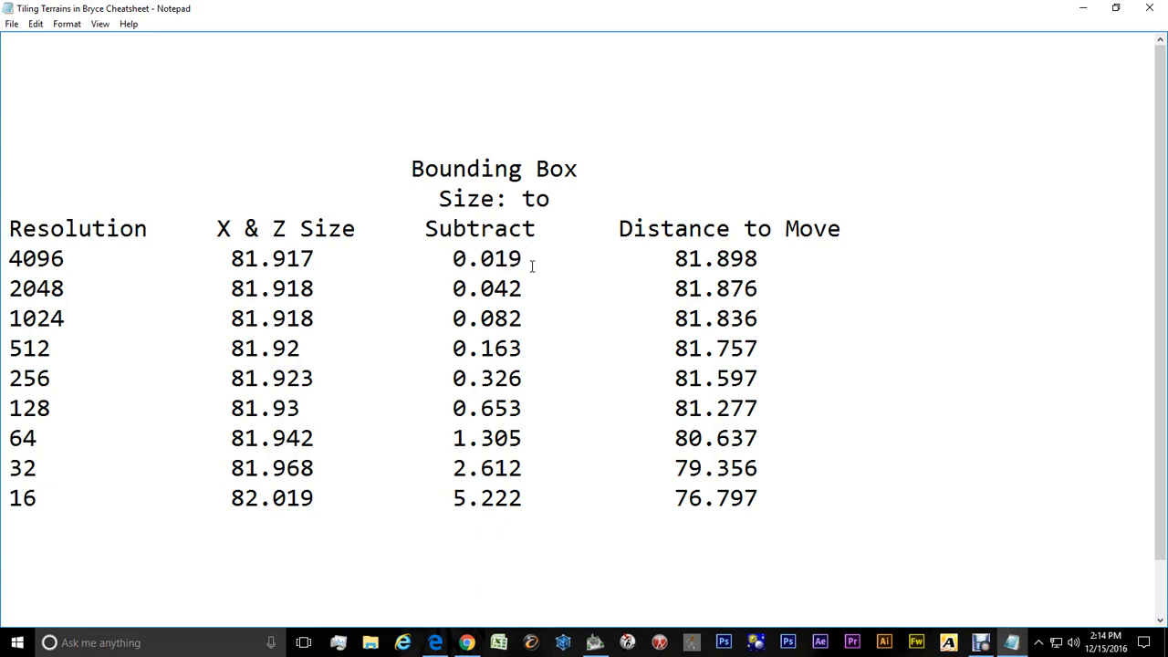
left_click_drag(533, 261, 451, 260)
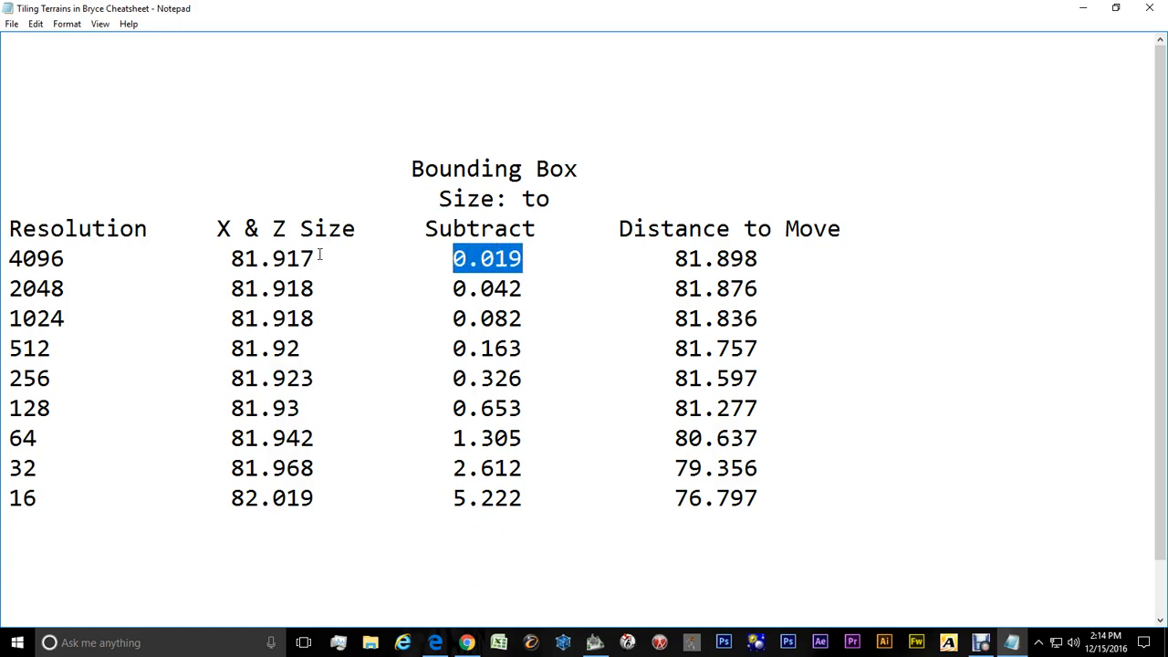
left_click_drag(318, 259, 228, 260)
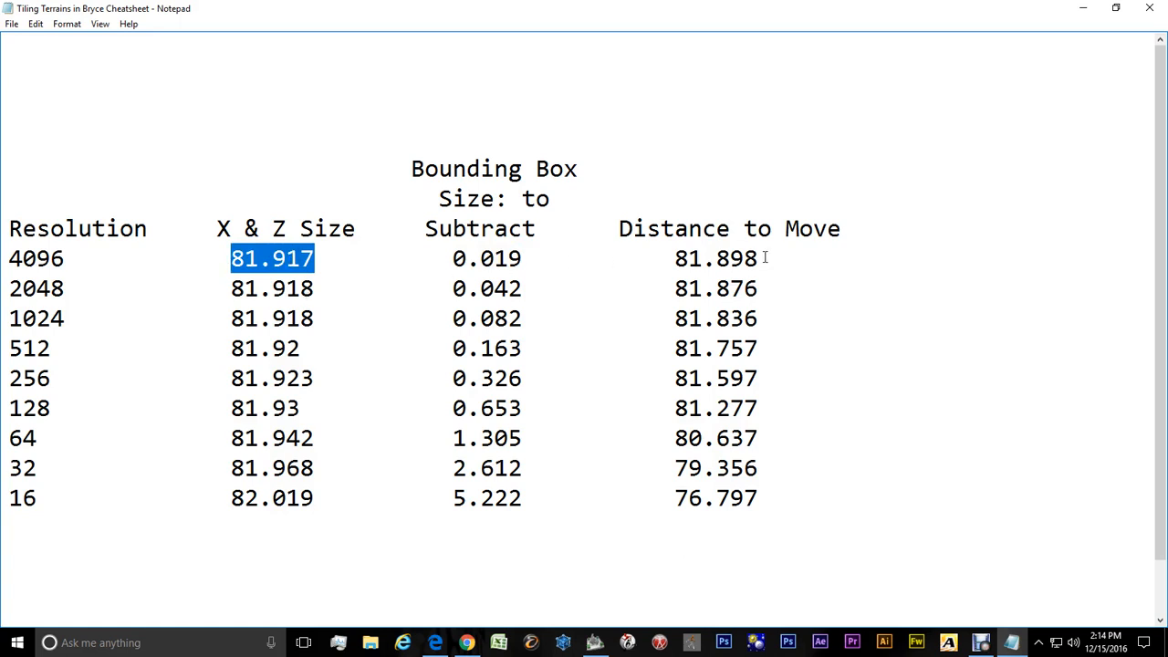
left_click_drag(760, 259, 674, 260)
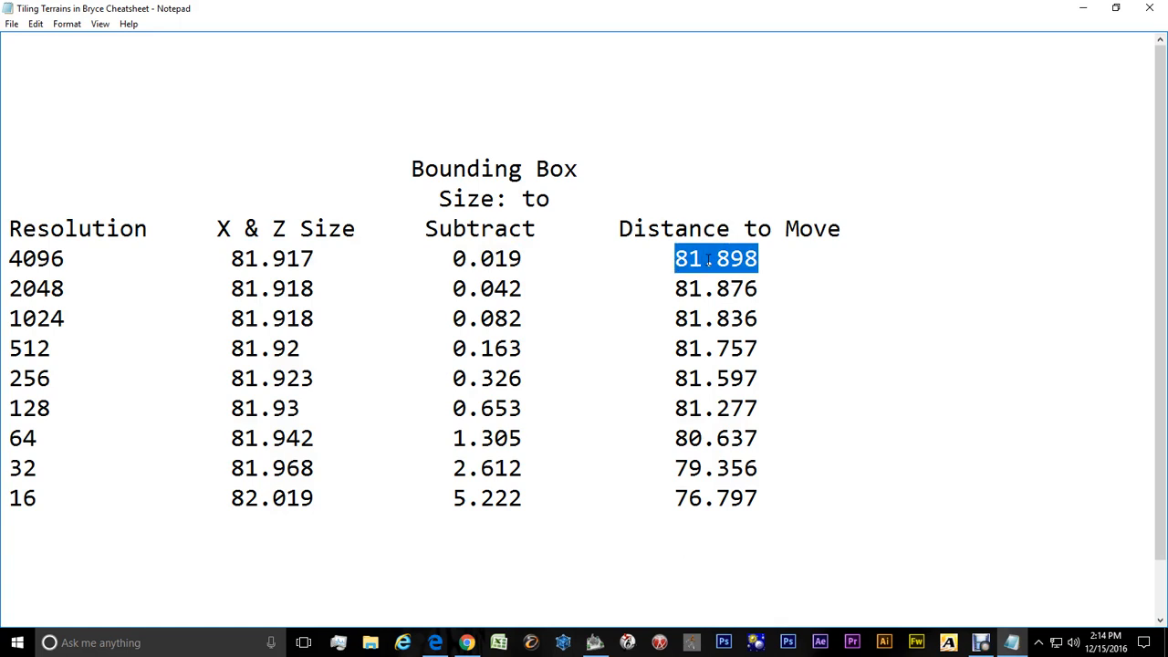
left_click(18, 197)
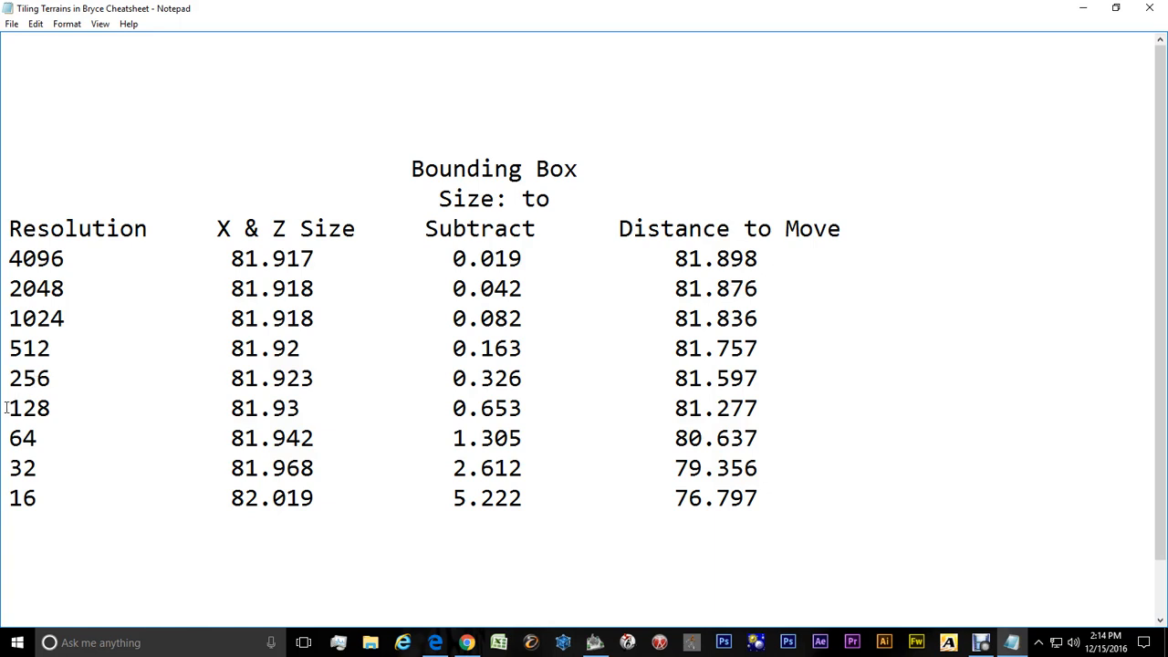
left_click_drag(8, 407, 53, 407)
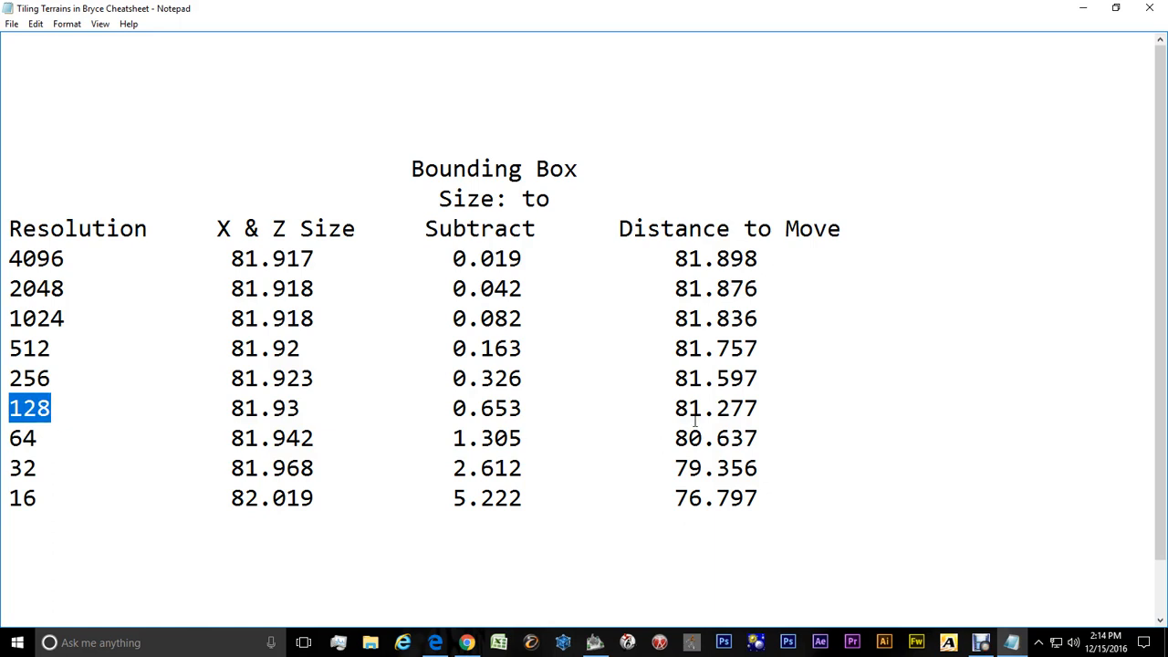
left_click_drag(674, 408, 703, 408)
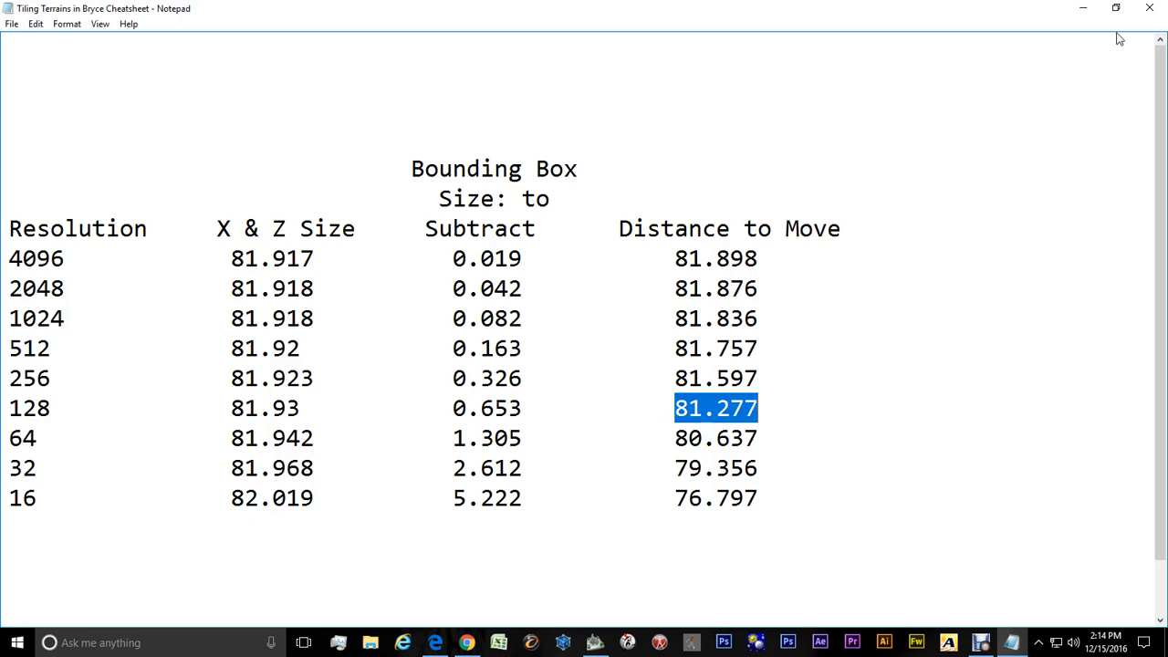
left_click(1082, 8)
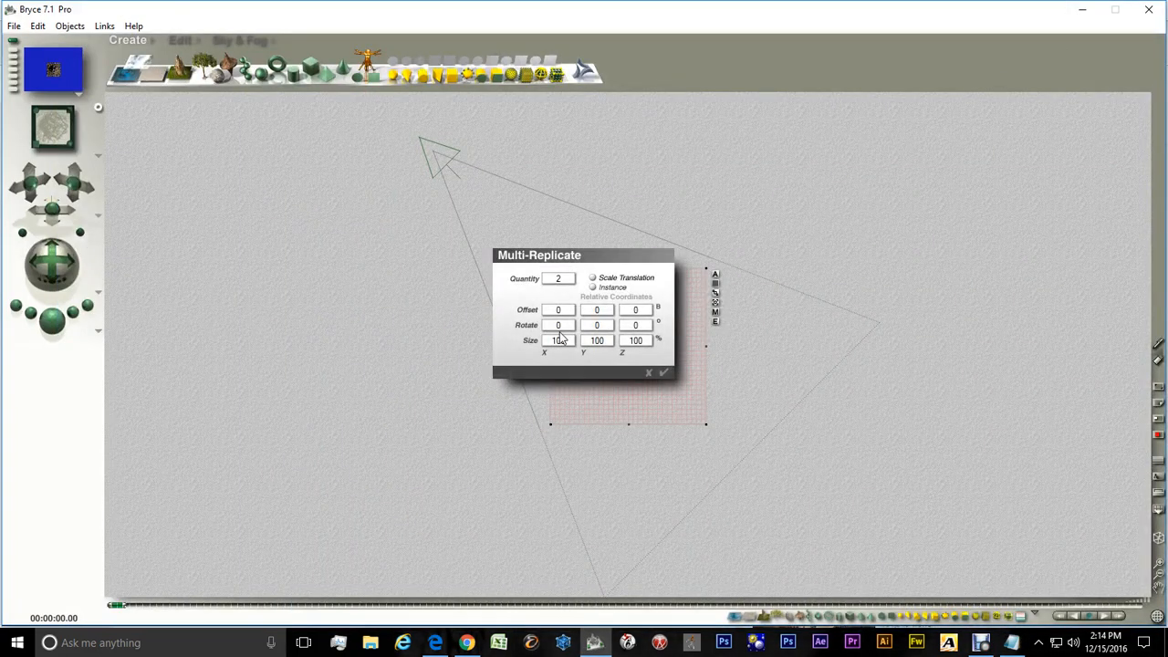
Set the X offset to 81.277 and apply the multi-replicate
left_click(561, 311)
type("81.277")
left_click(663, 373)
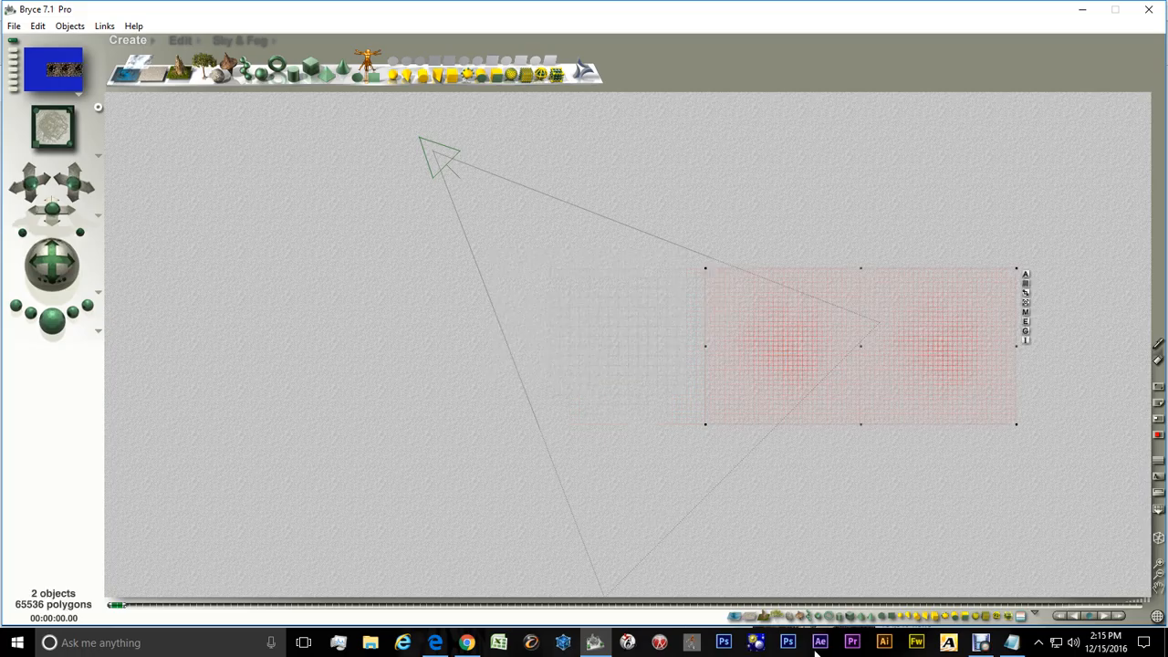
Select all three terrains and multi-replicate them with Quantity 2, X offset 0 and Z offset 81.277
left_click(767, 618)
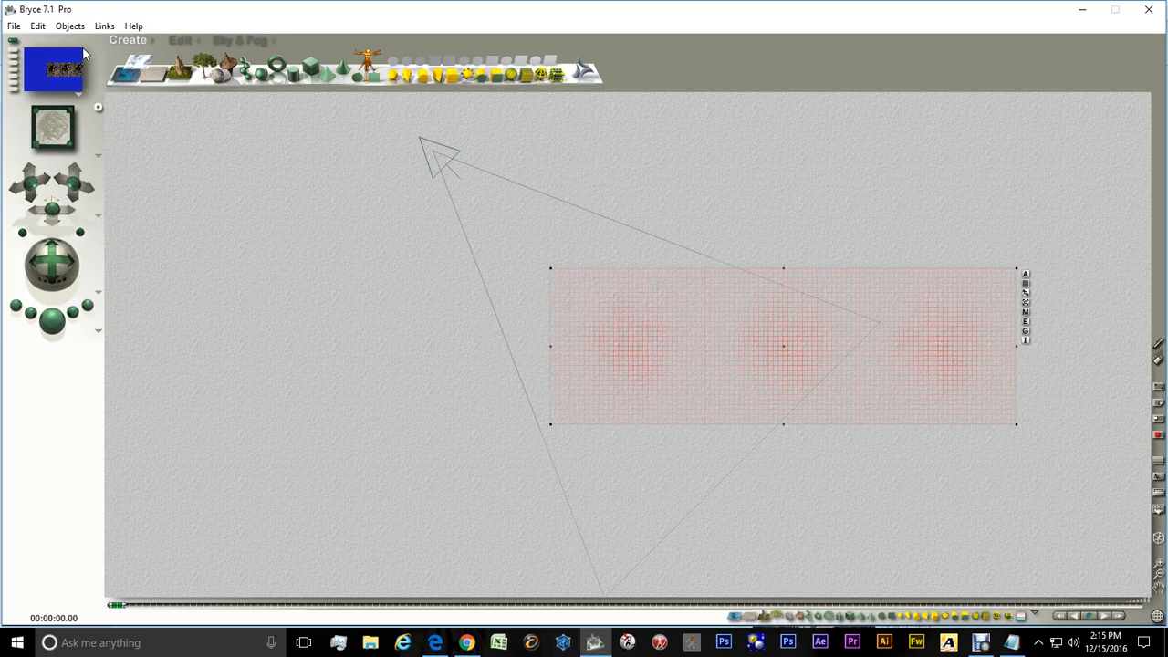
left_click(38, 25)
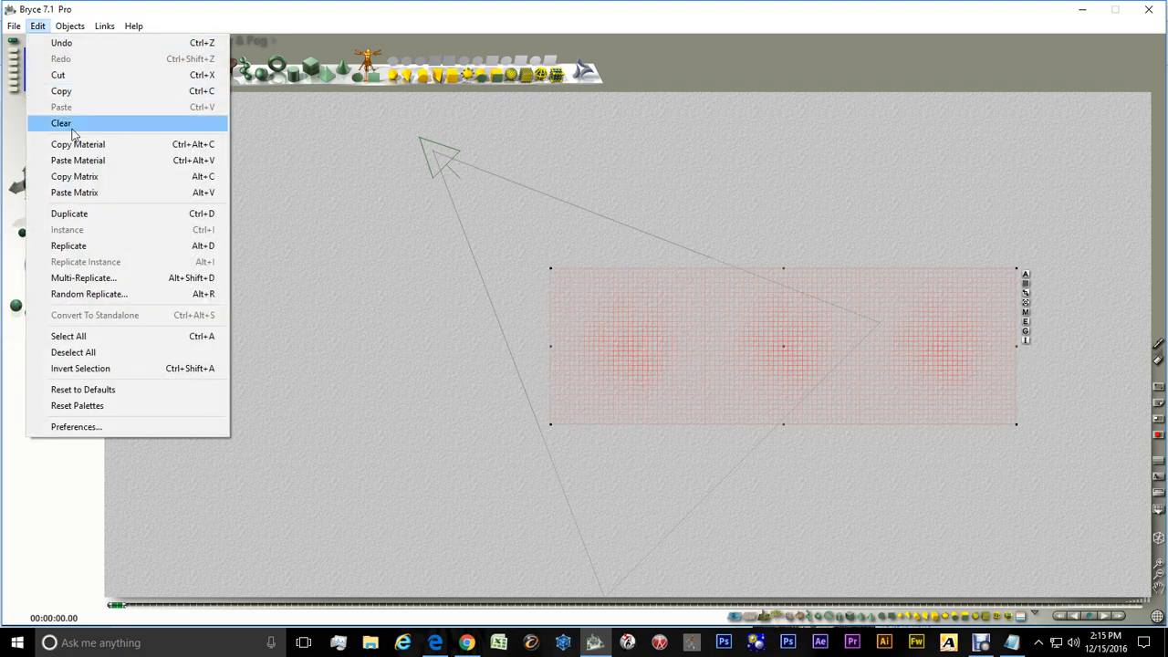
left_click(68, 277)
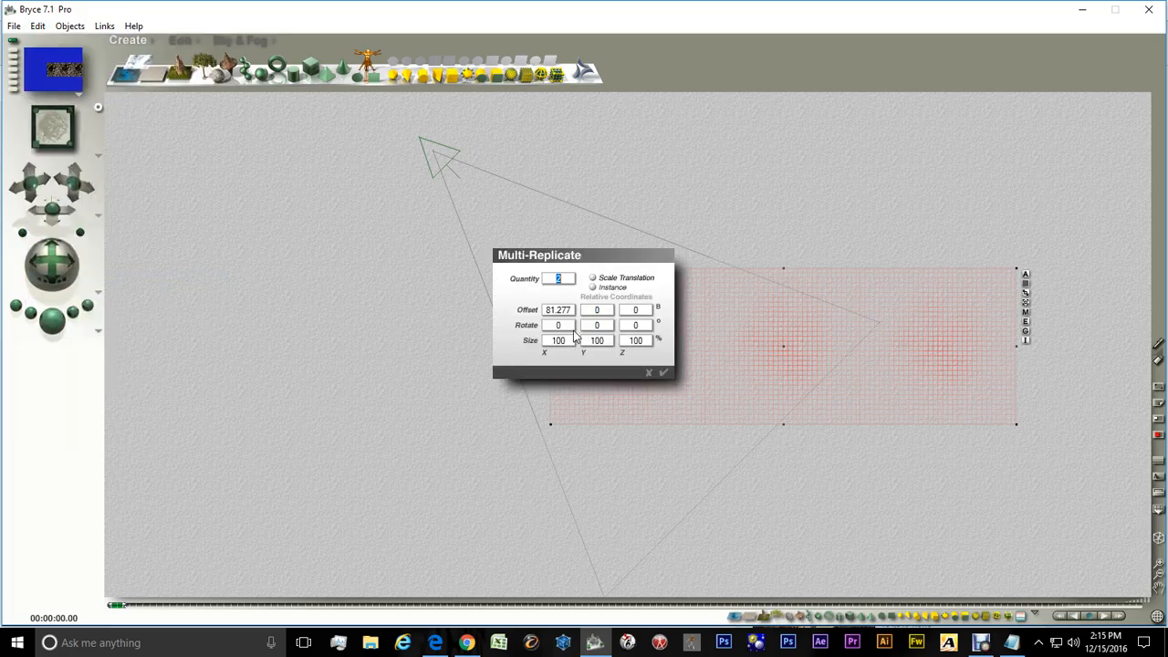
left_click(639, 310)
type("081.277")
left_click(550, 311)
left_click(601, 293)
left_click(550, 312)
type("0")
left_click(663, 373)
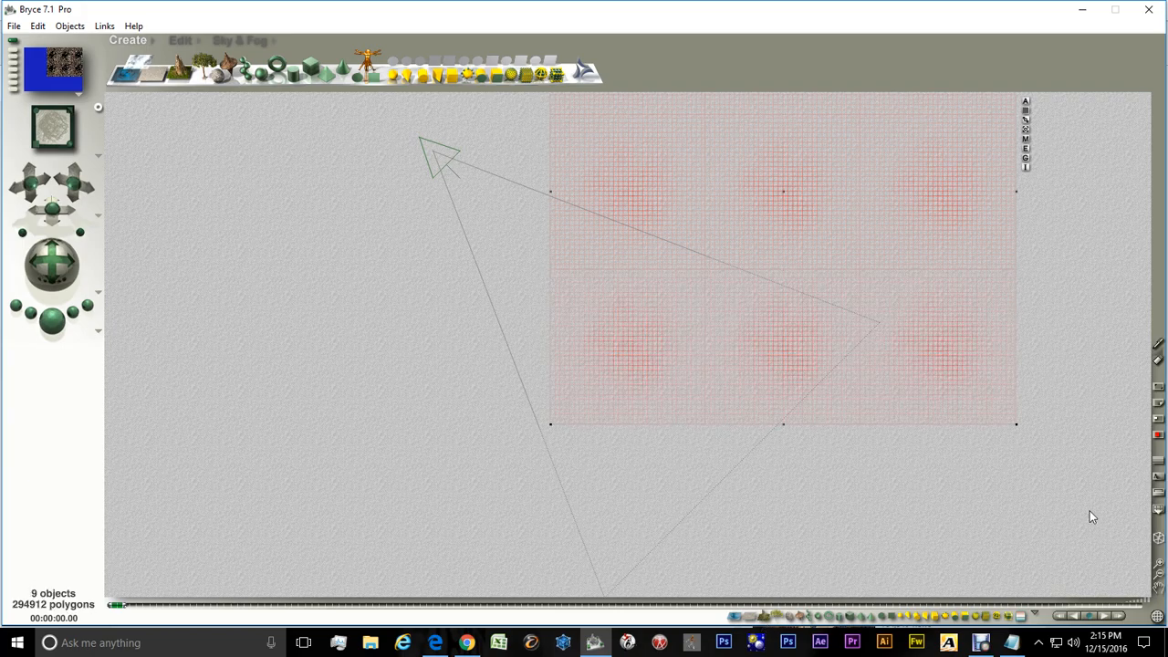
Frame the terrain grid in view and paste the material onto the selected terrains
left_click(1159, 573)
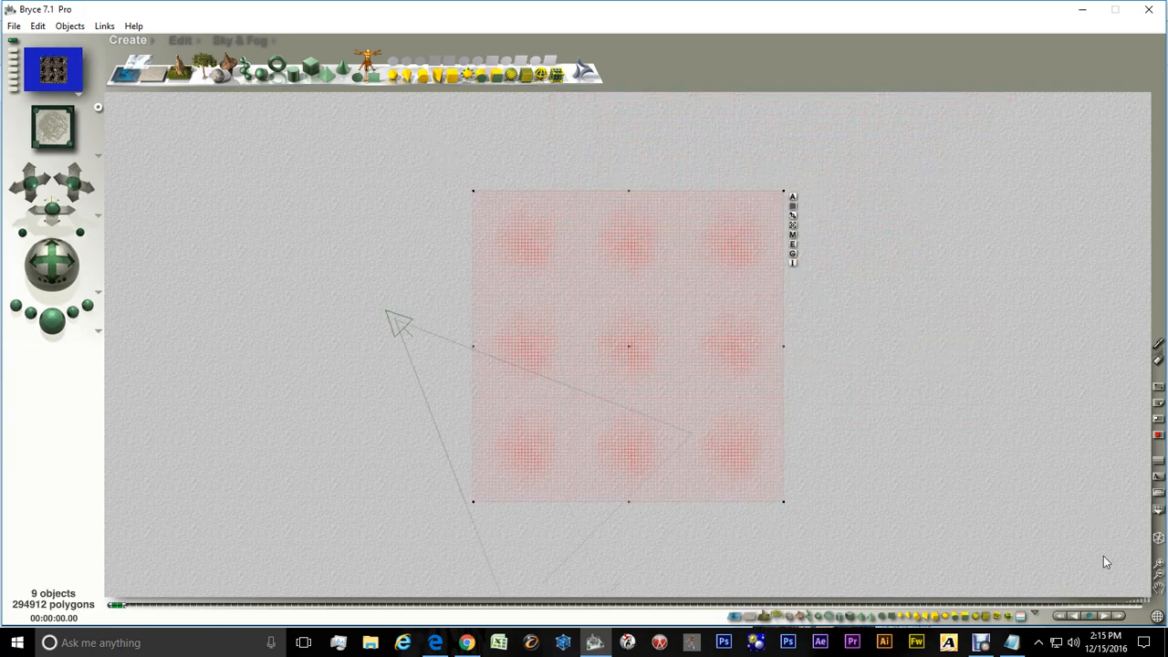
left_click(37, 26)
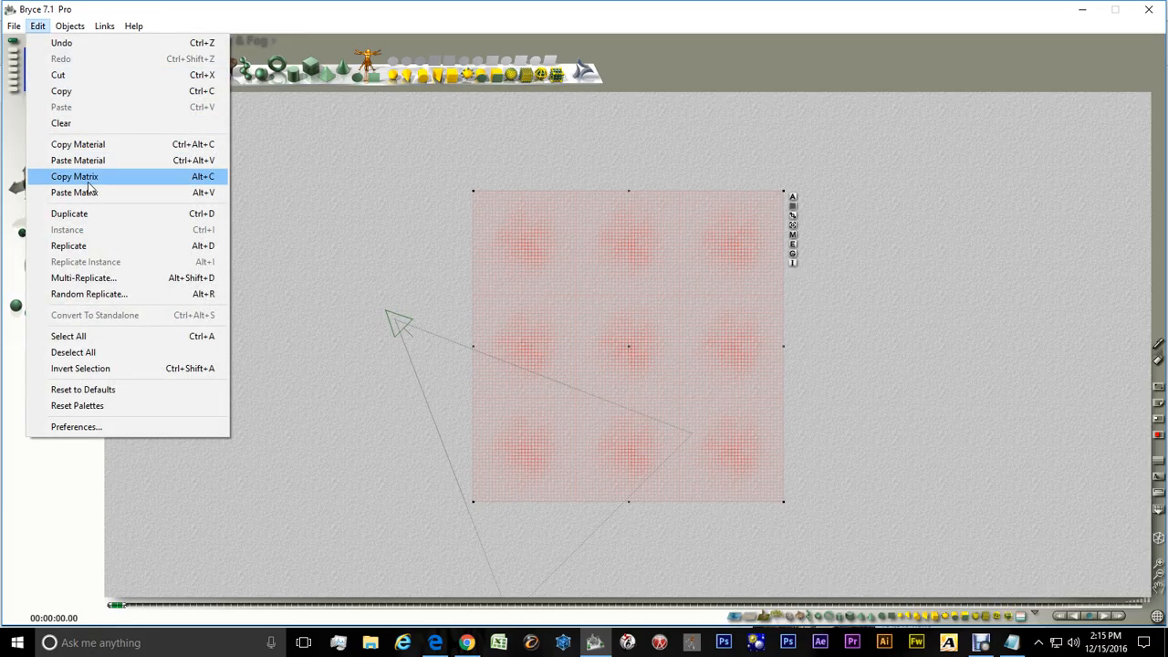
left_click(78, 160)
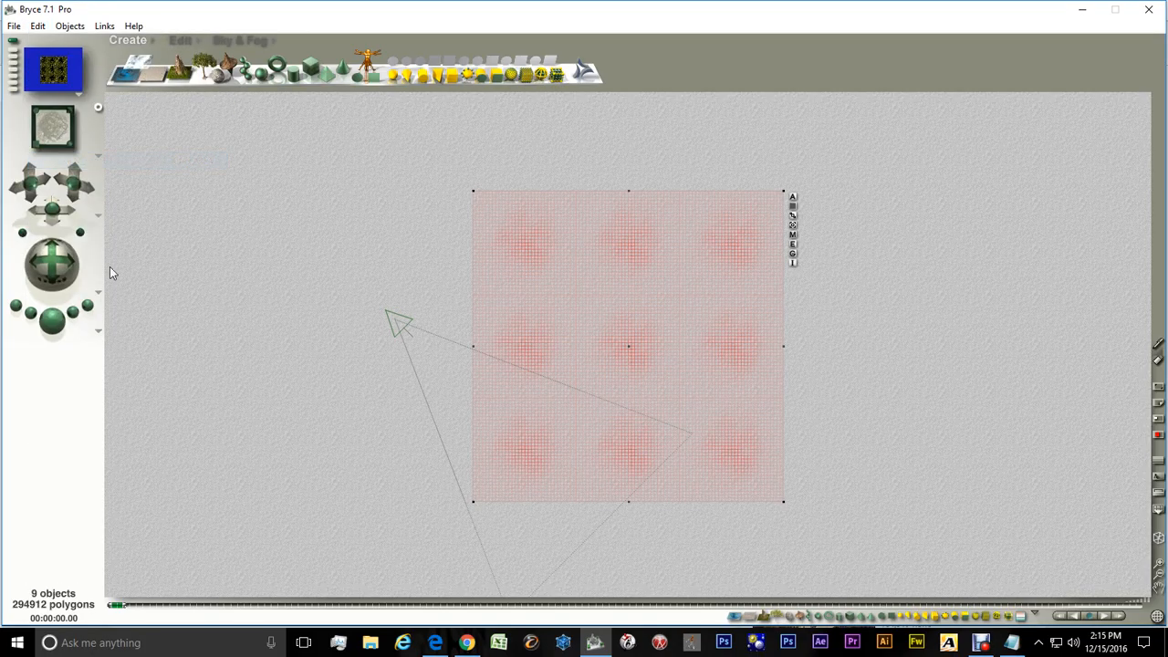
Render the scene
left_click(58, 324)
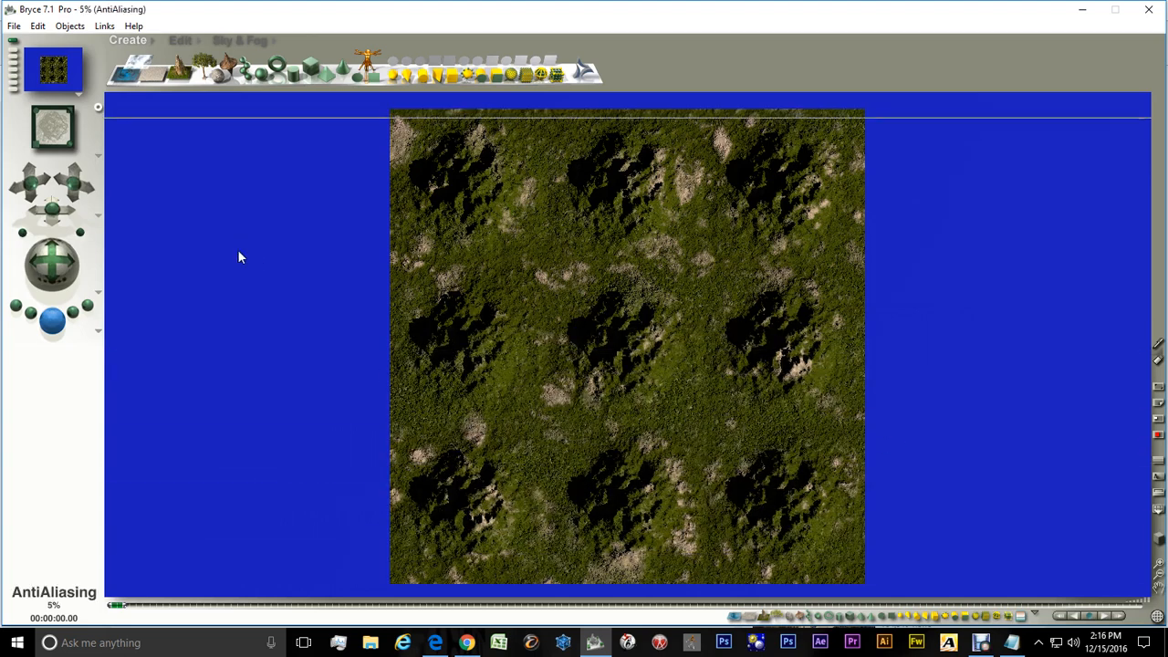
left_click(53, 433)
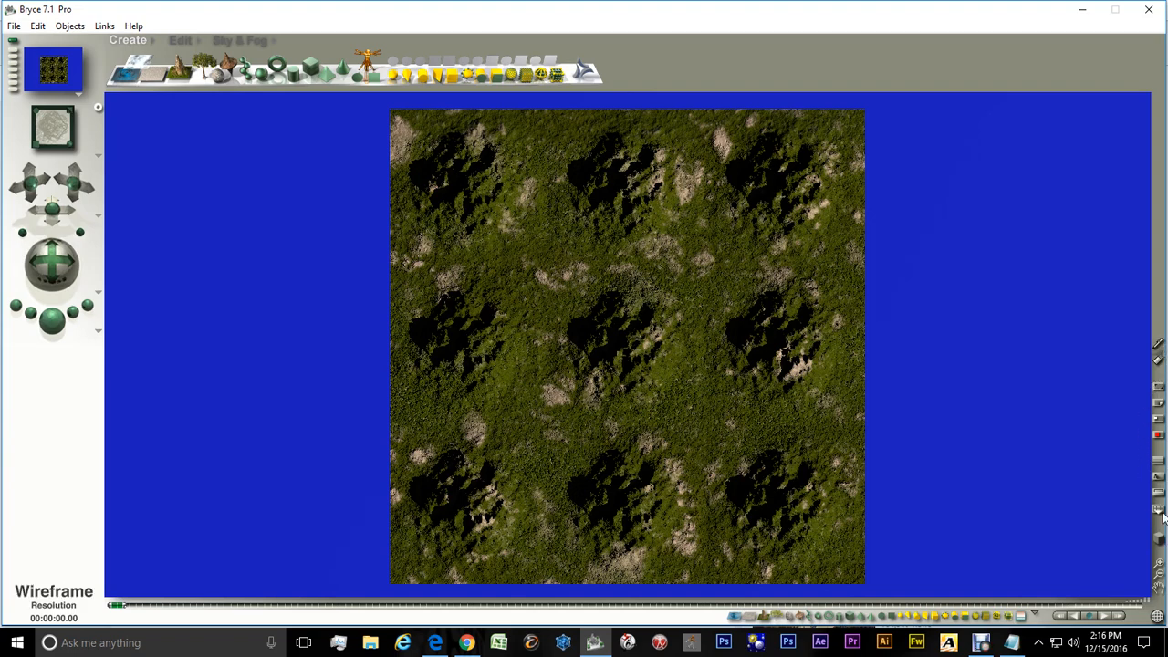
Return to the wireframe view and draw a compass with N, E, S and W labels beside the terrain grid using the demo marker
left_click(1160, 540)
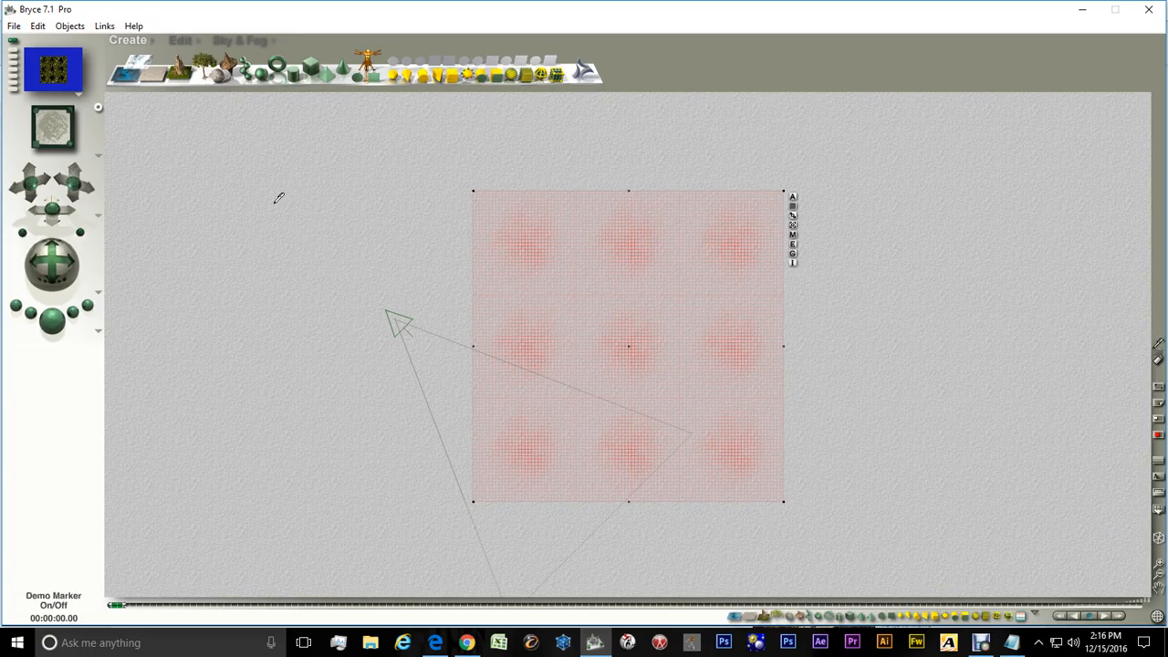
left_click_drag(264, 198, 271, 421)
left_click_drag(199, 311, 355, 311)
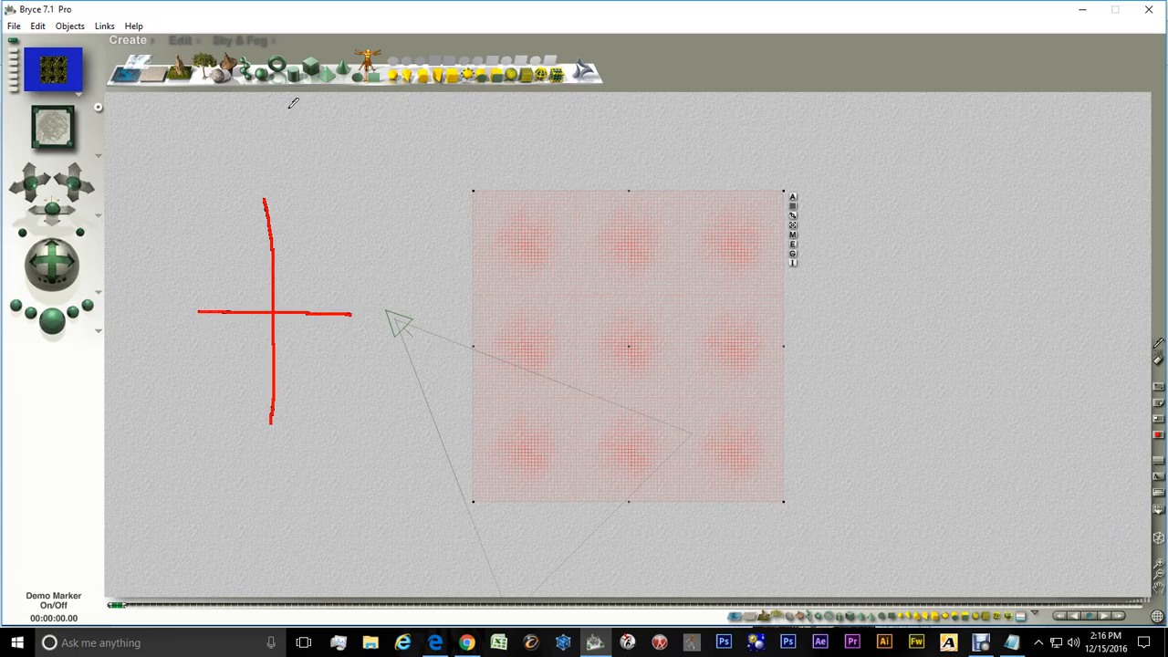
mouse_move(238, 145)
left_mouse_down()
mouse_move(240, 183)
mouse_move(256, 162)
mouse_move(271, 186)
left_mouse_up()
left_click_drag(277, 135, 277, 187)
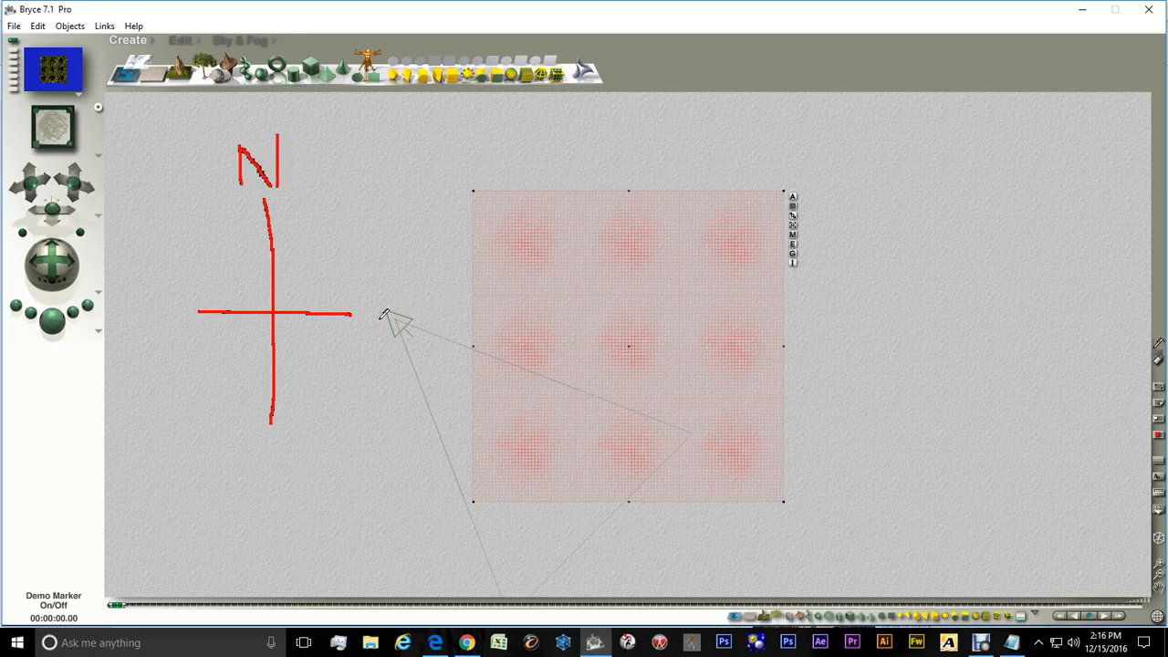
mouse_move(361, 294)
left_mouse_down()
mouse_move(361, 332)
mouse_move(392, 340)
mouse_move(378, 305)
left_mouse_up()
mouse_move(290, 440)
left_mouse_down()
mouse_move(254, 454)
mouse_move(290, 465)
mouse_move(263, 470)
left_mouse_up()
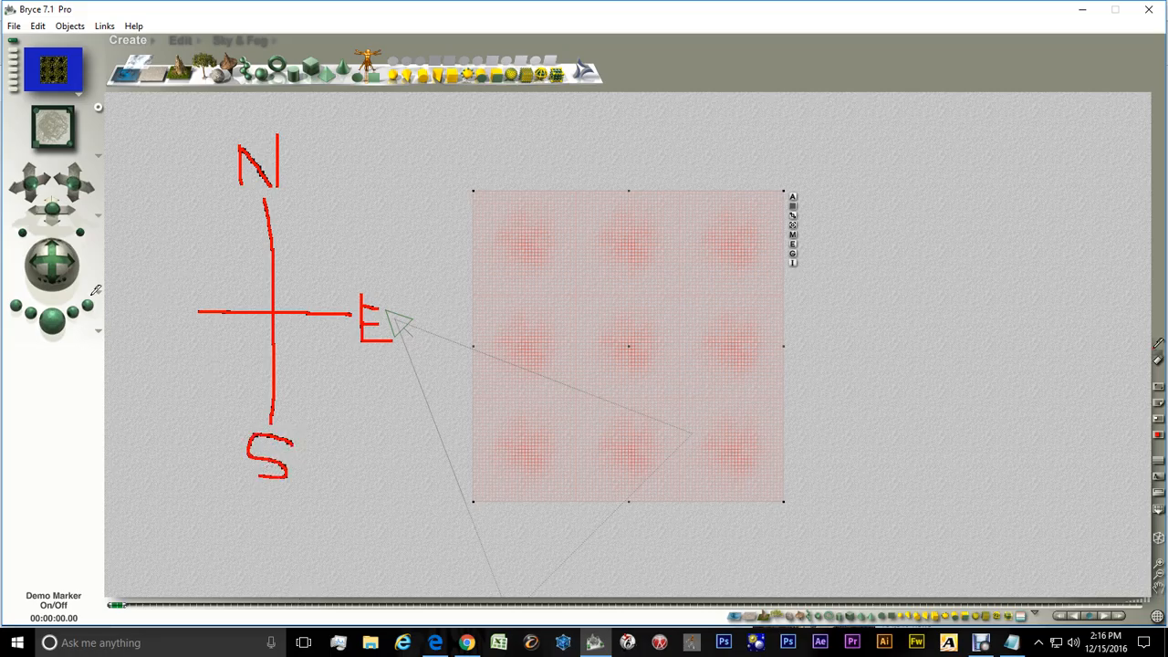
mouse_move(129, 295)
left_mouse_down()
mouse_move(132, 321)
mouse_move(151, 290)
mouse_move(163, 319)
mouse_move(175, 298)
left_mouse_up()
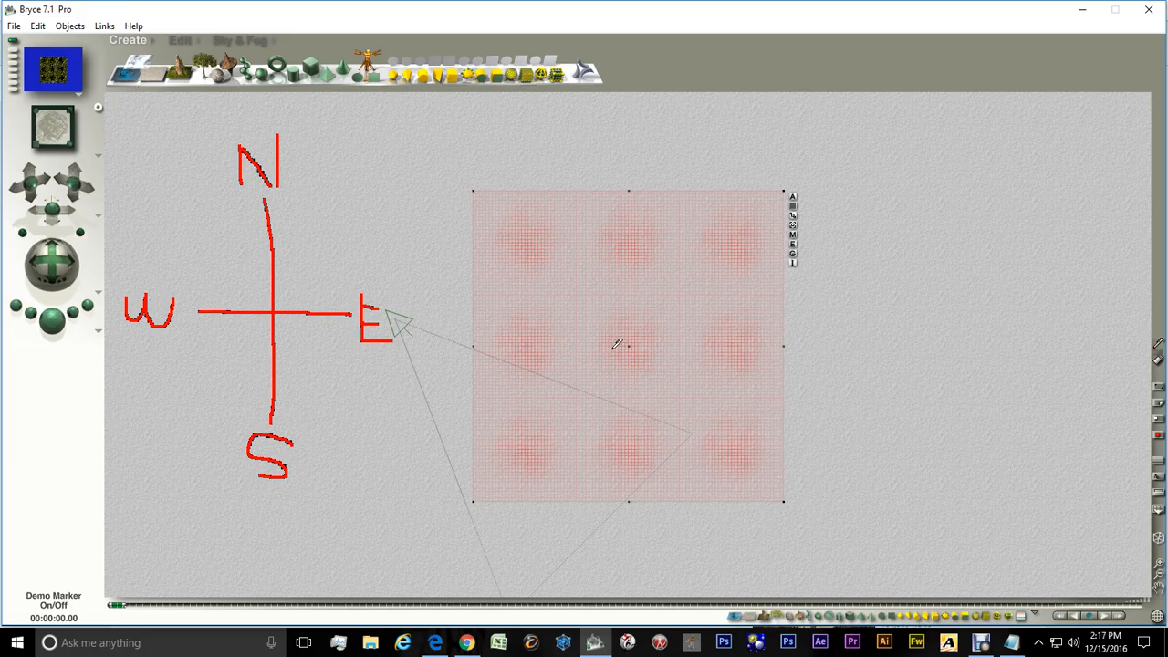
Draw a looping path across the terrain tiles with the marker, then clear the markings
mouse_move(638, 335)
left_mouse_down()
mouse_move(644, 247)
mouse_move(739, 242)
left_mouse_up()
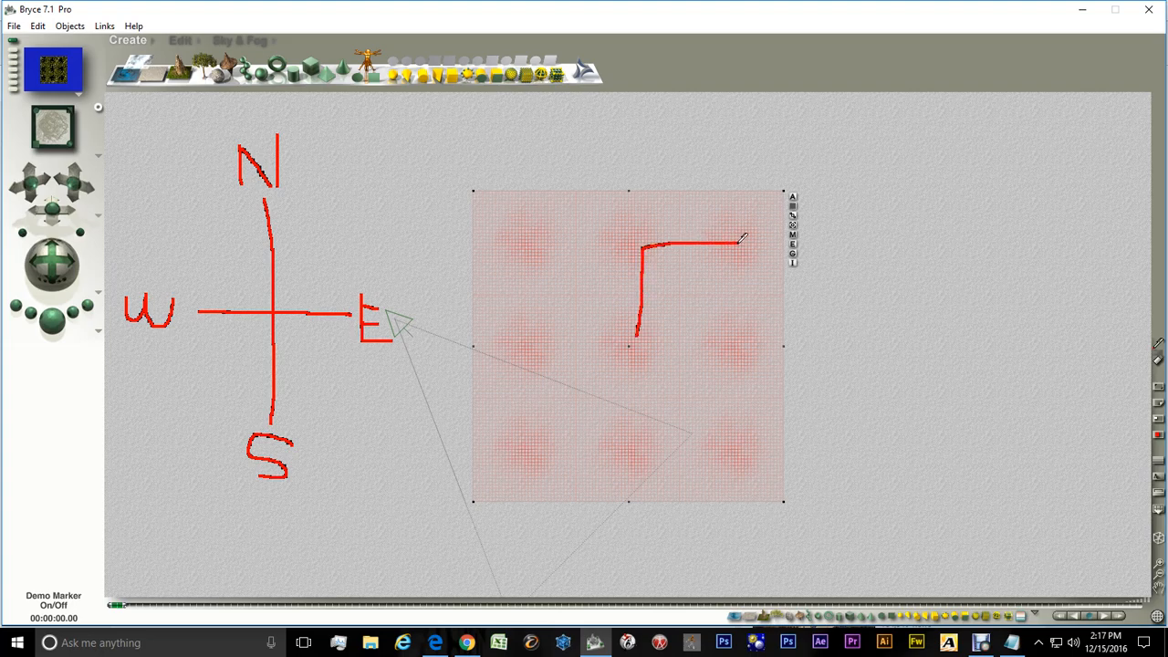
left_click_drag(741, 243, 754, 452)
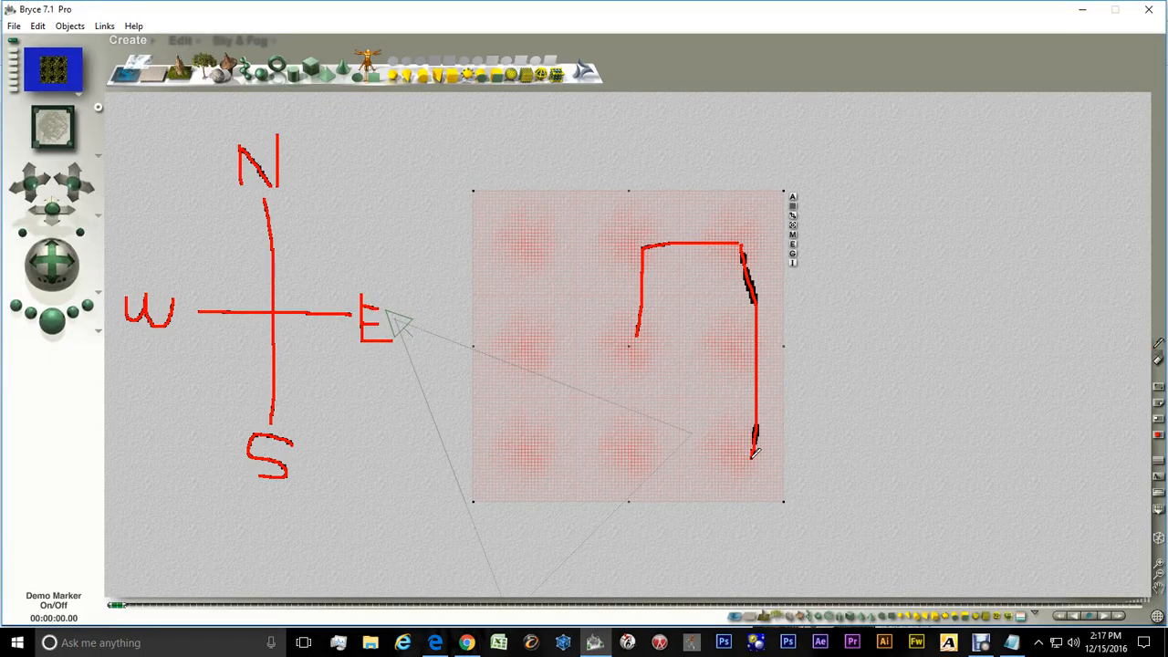
left_click_drag(755, 453, 529, 451)
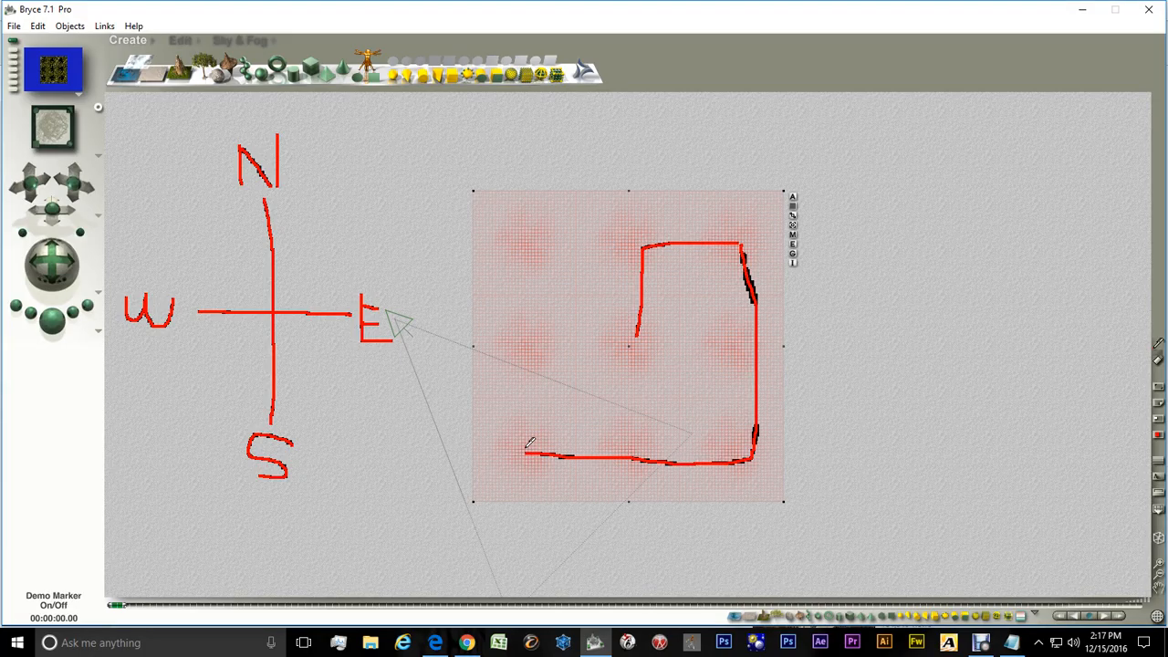
left_click_drag(528, 444, 528, 235)
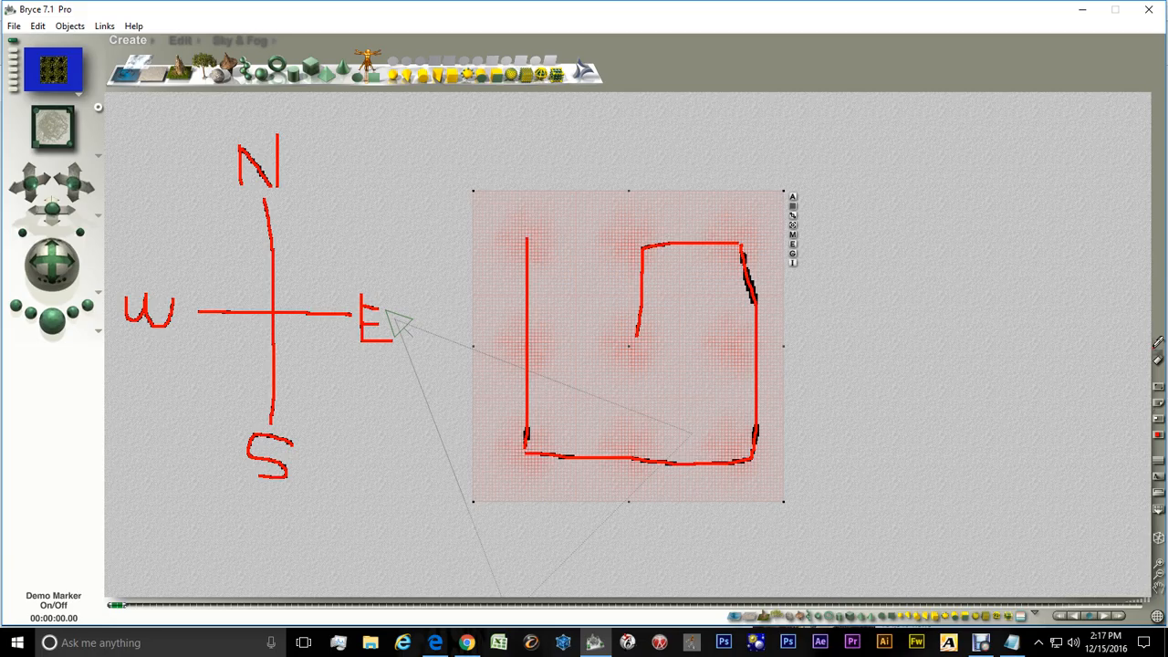
left_click(1158, 345)
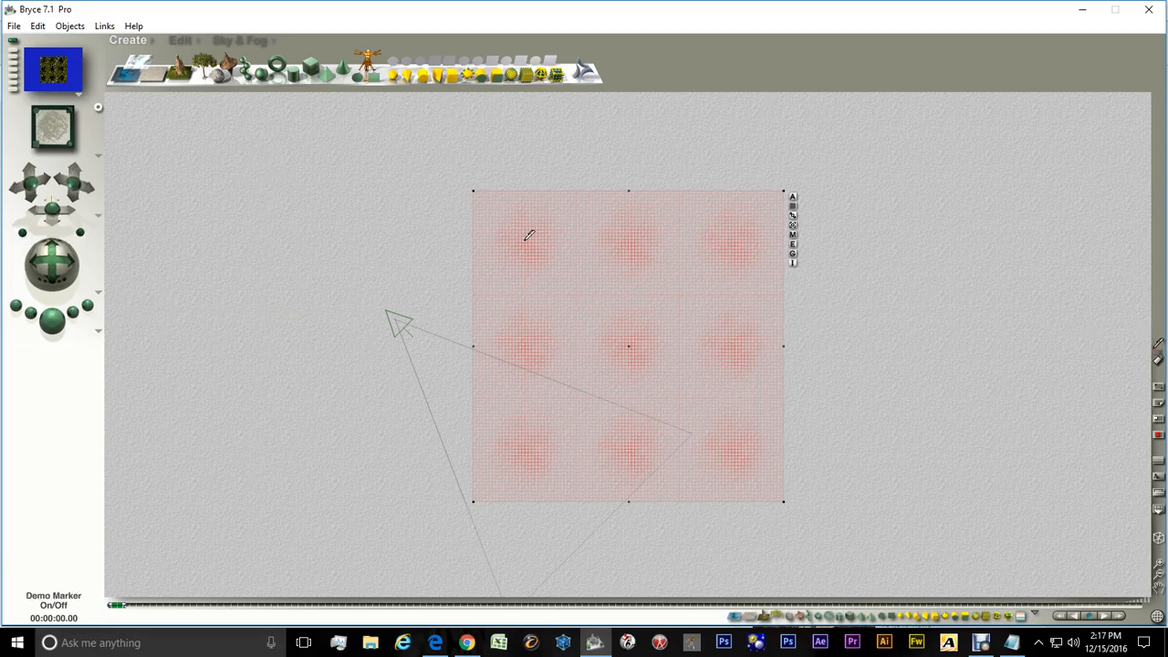
Draw arrows showing the tile order from the origin tile east, south, west, south and east, then clear the markings
mouse_move(521, 222)
left_mouse_down()
mouse_move(513, 240)
mouse_move(538, 226)
mouse_move(525, 221)
left_mouse_up()
mouse_move(547, 235)
left_mouse_down()
mouse_move(755, 234)
mouse_move(737, 219)
mouse_move(739, 256)
left_mouse_up()
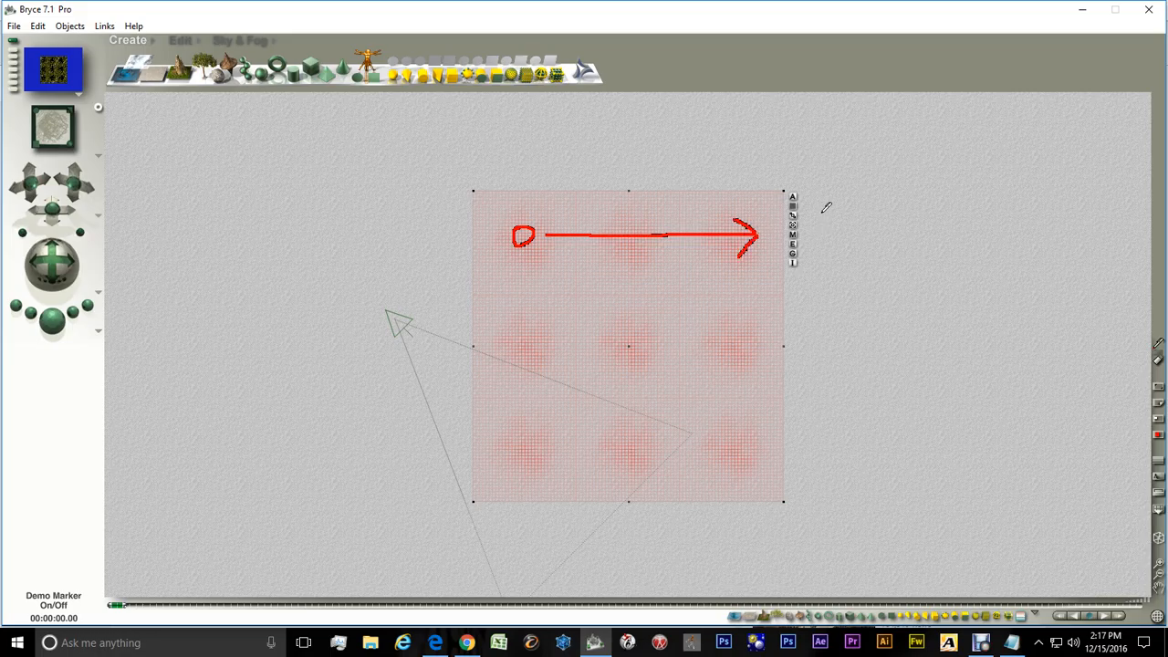
mouse_move(816, 218)
left_mouse_down()
mouse_move(852, 245)
mouse_move(862, 219)
left_mouse_up()
mouse_move(757, 235)
left_mouse_down()
mouse_move(745, 347)
mouse_move(726, 328)
mouse_move(742, 347)
left_mouse_up()
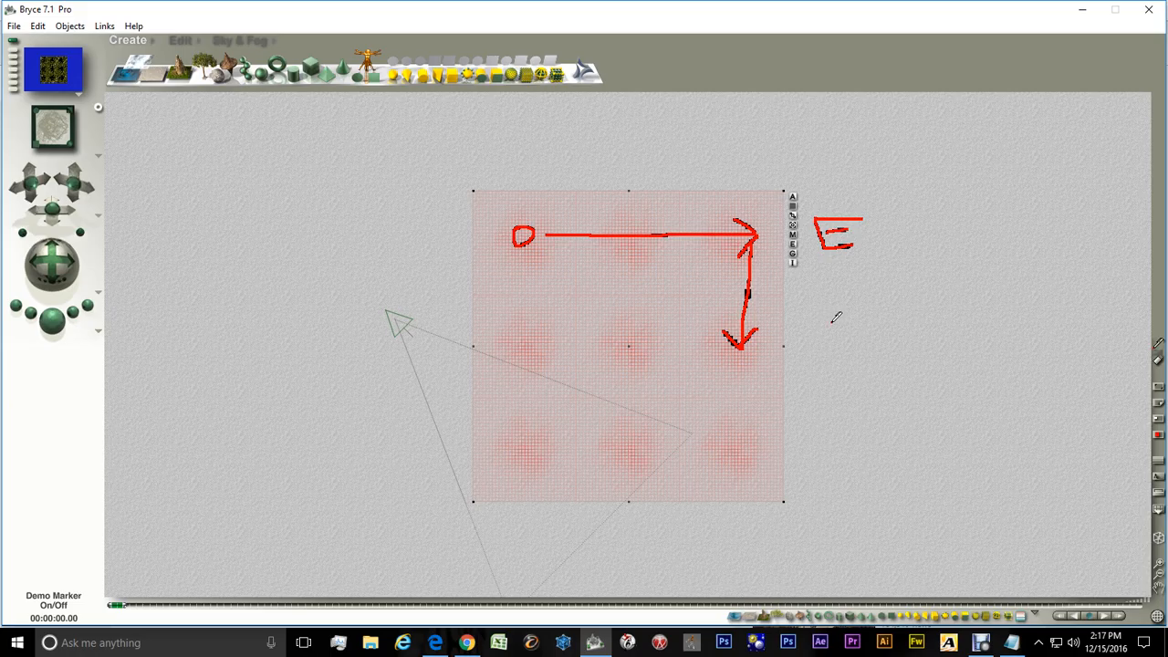
mouse_move(832, 321)
left_mouse_down()
mouse_move(813, 334)
mouse_move(832, 339)
mouse_move(804, 348)
mouse_move(527, 350)
mouse_move(532, 362)
mouse_move(552, 325)
left_mouse_up()
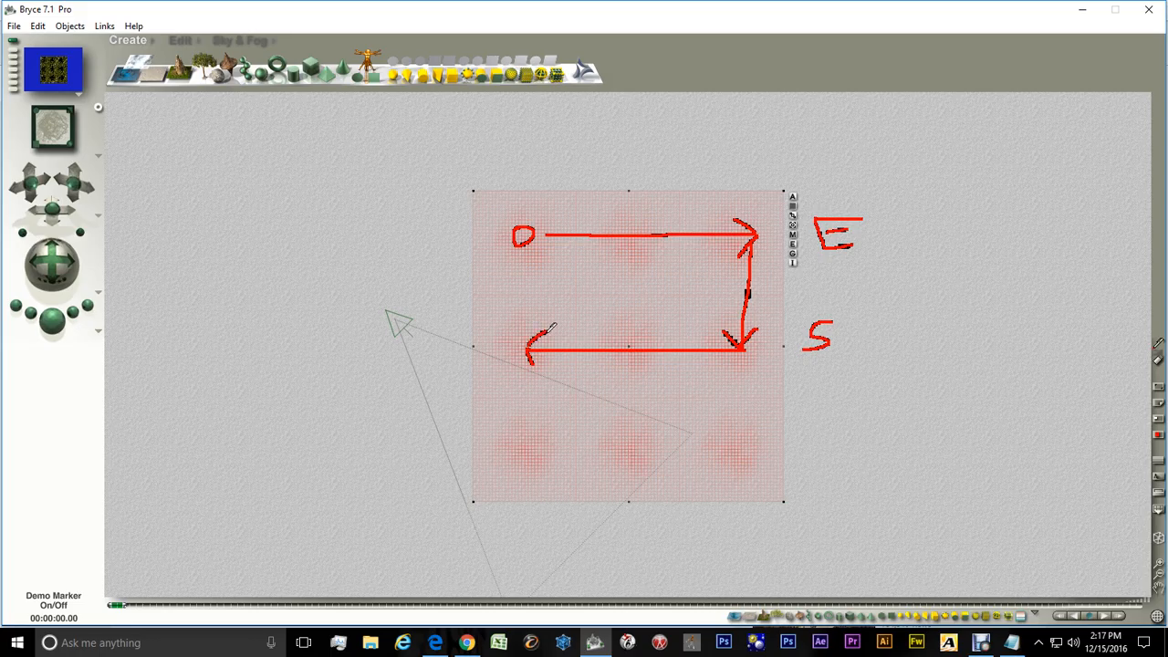
mouse_move(294, 320)
left_mouse_down()
mouse_move(316, 335)
mouse_move(326, 313)
left_mouse_up()
mouse_move(530, 348)
left_mouse_down()
mouse_move(525, 454)
mouse_move(509, 445)
mouse_move(523, 460)
left_mouse_up()
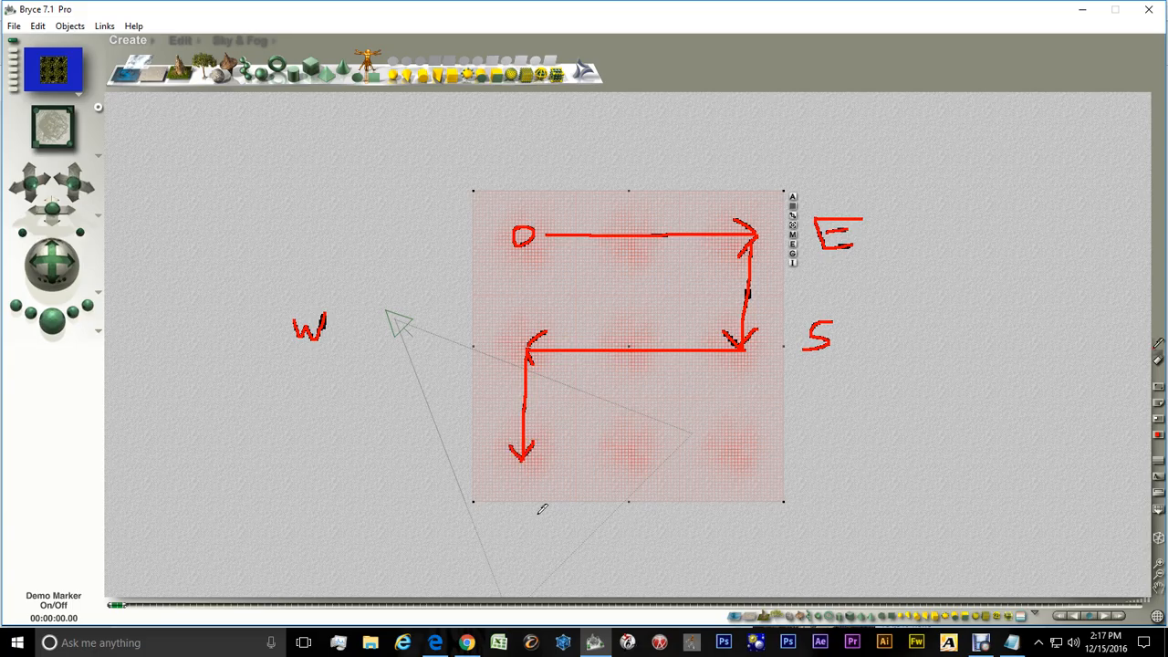
mouse_move(537, 524)
left_mouse_down()
mouse_move(514, 533)
mouse_move(539, 537)
mouse_move(516, 550)
left_mouse_up()
left_click_drag(542, 455, 567, 455)
left_click_drag(757, 457, 743, 477)
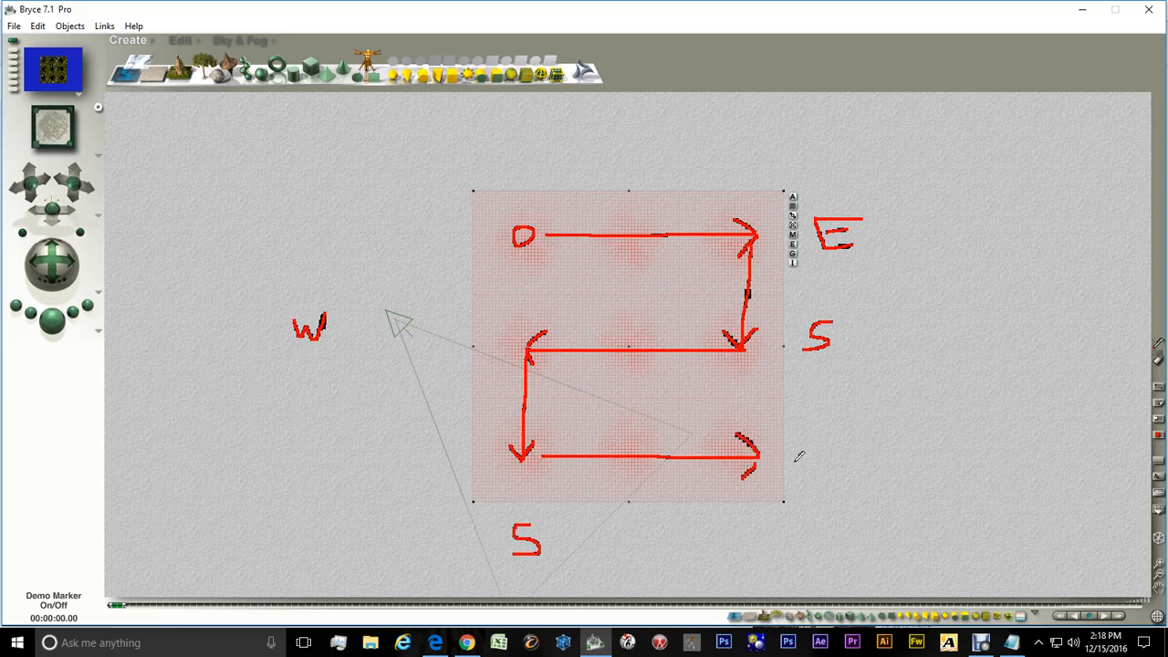
mouse_move(797, 434)
left_mouse_down()
mouse_move(809, 462)
mouse_move(811, 436)
left_mouse_up()
left_click(1157, 351)
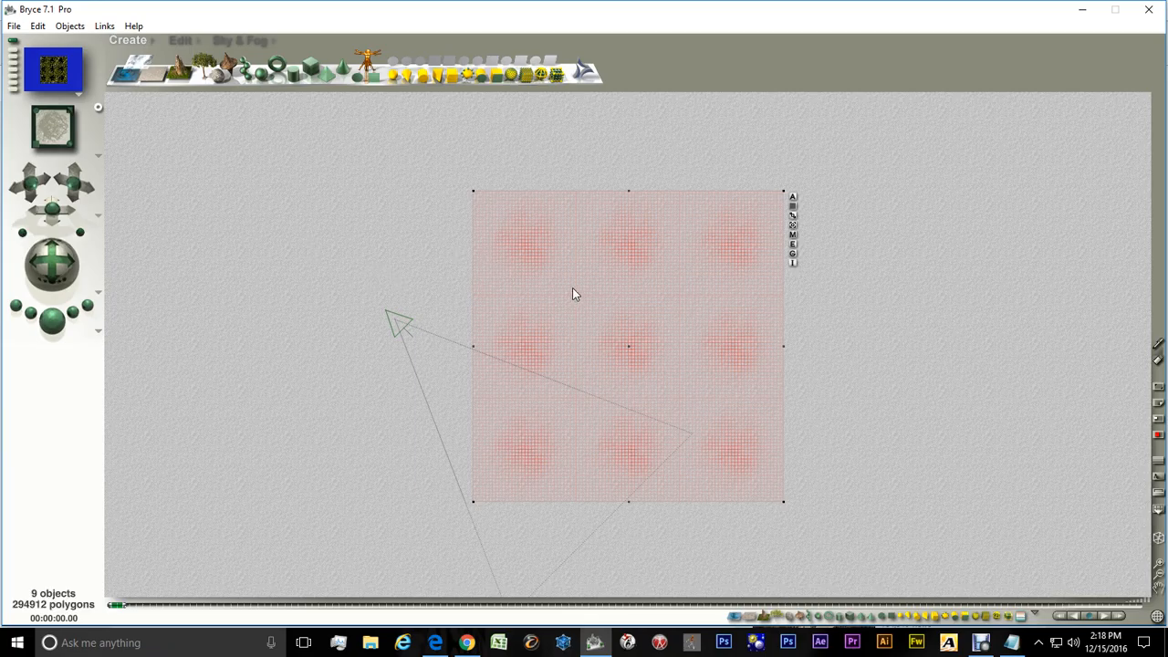
Select the top-left terrain tile and open it in the Terrain Editor
right_click(518, 248)
left_click(538, 250)
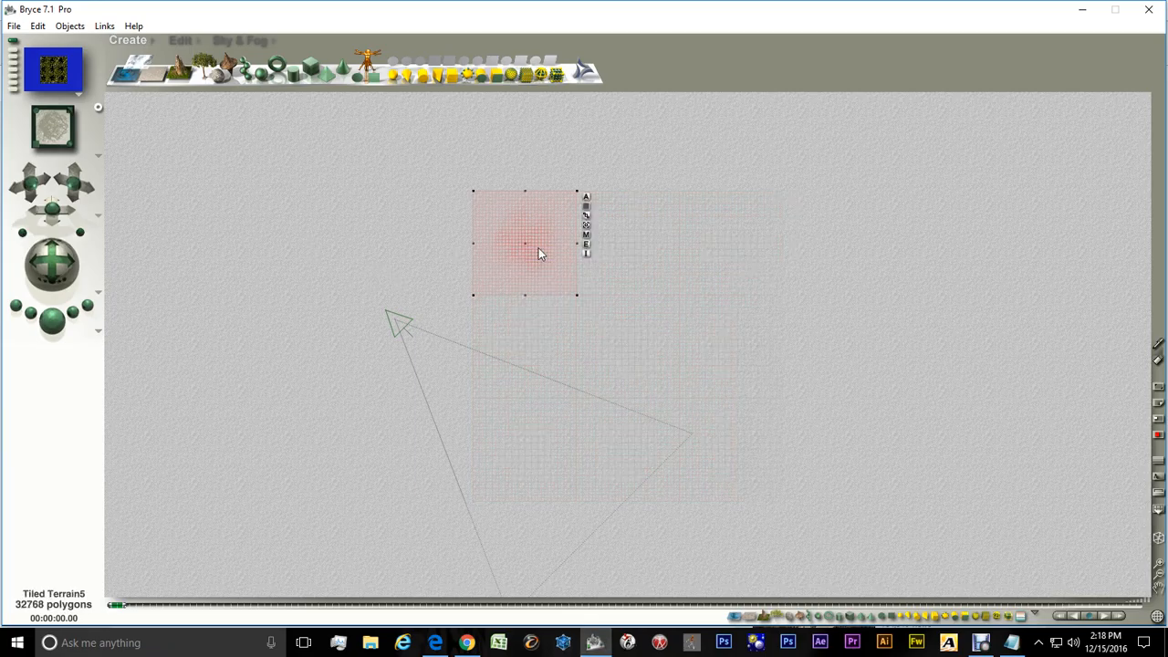
left_click(586, 248)
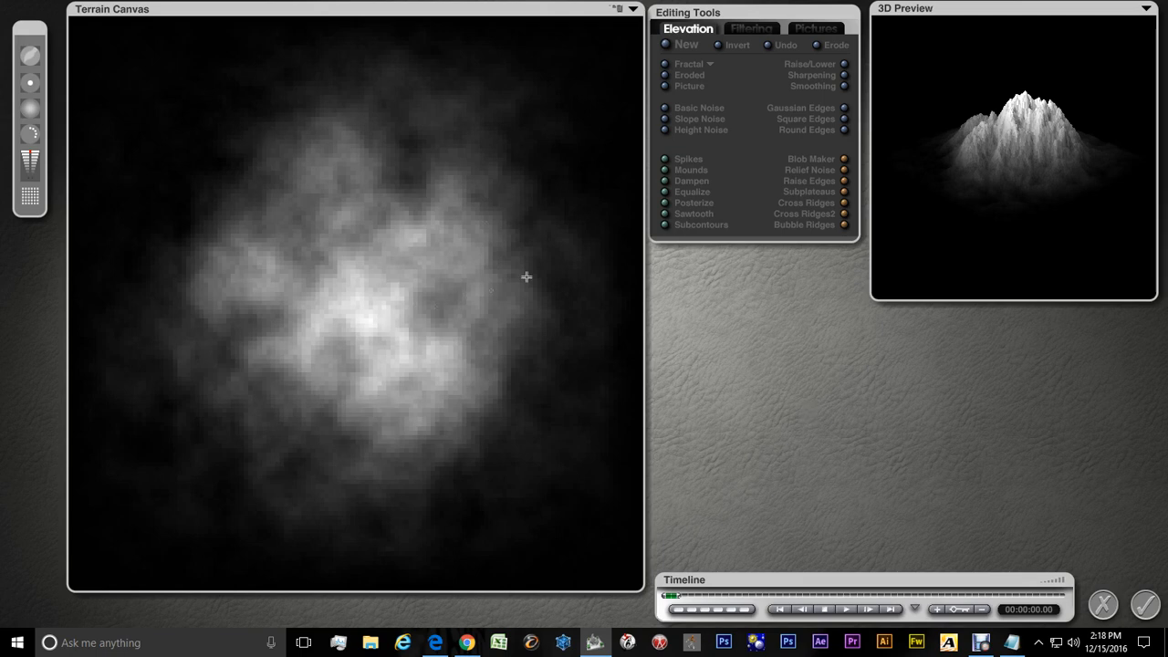
left_click(710, 64)
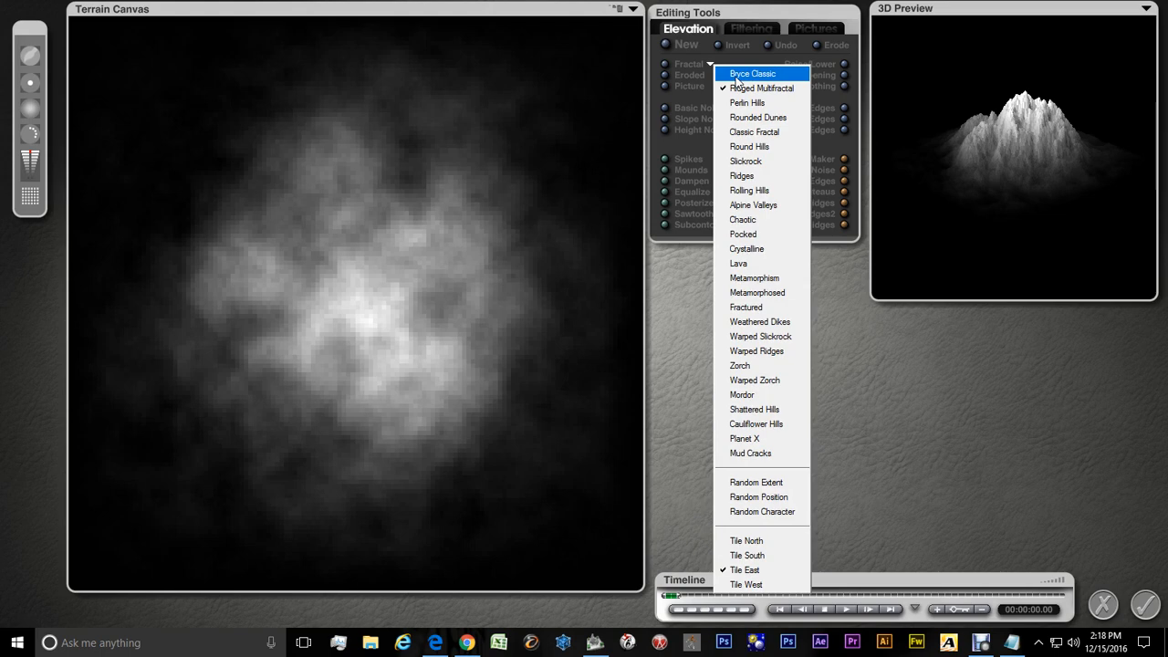
left_click(735, 79)
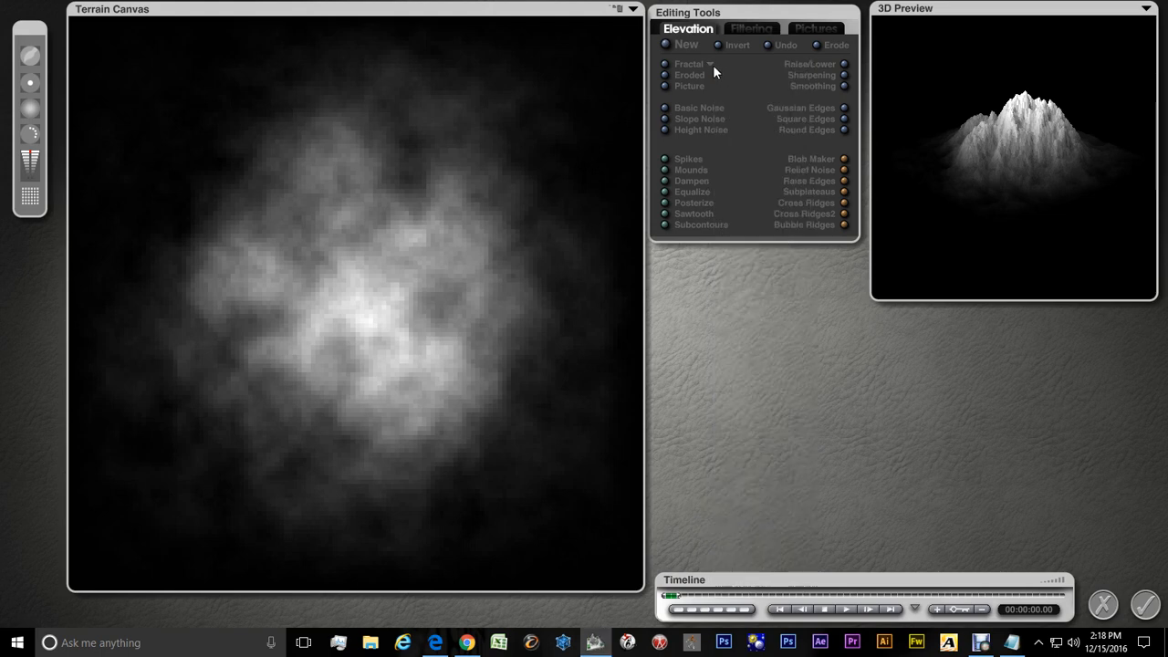
left_click(711, 65)
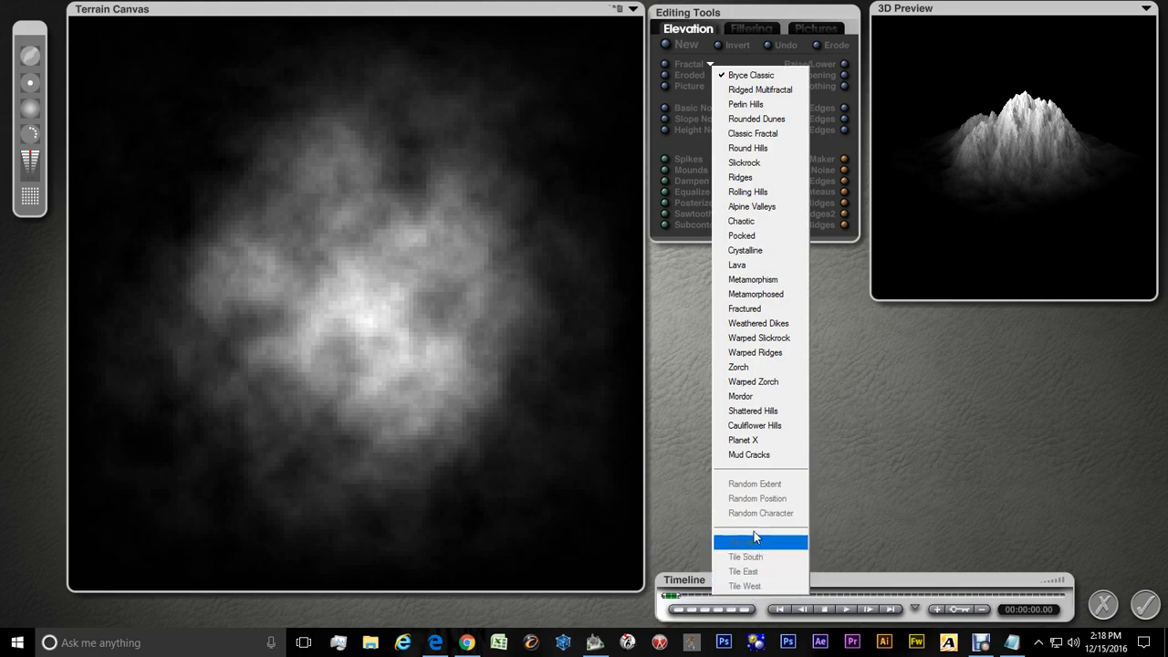
left_click(750, 92)
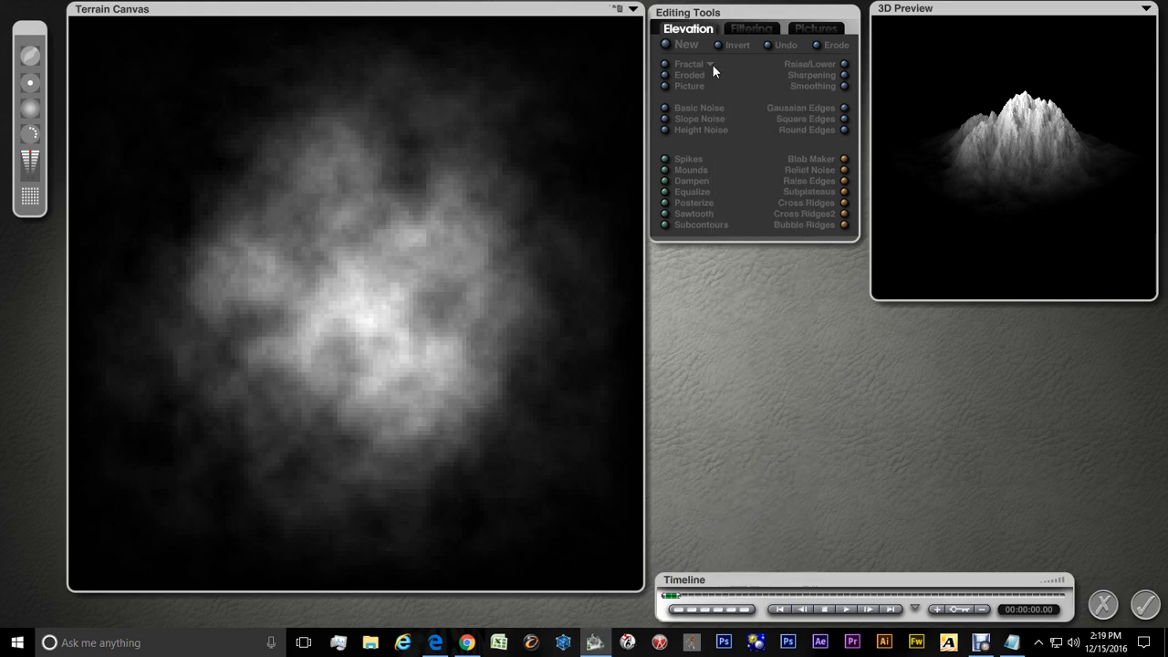
Turn on the Random Extent, Random Position and Random Character options for the fractal
left_click(712, 65)
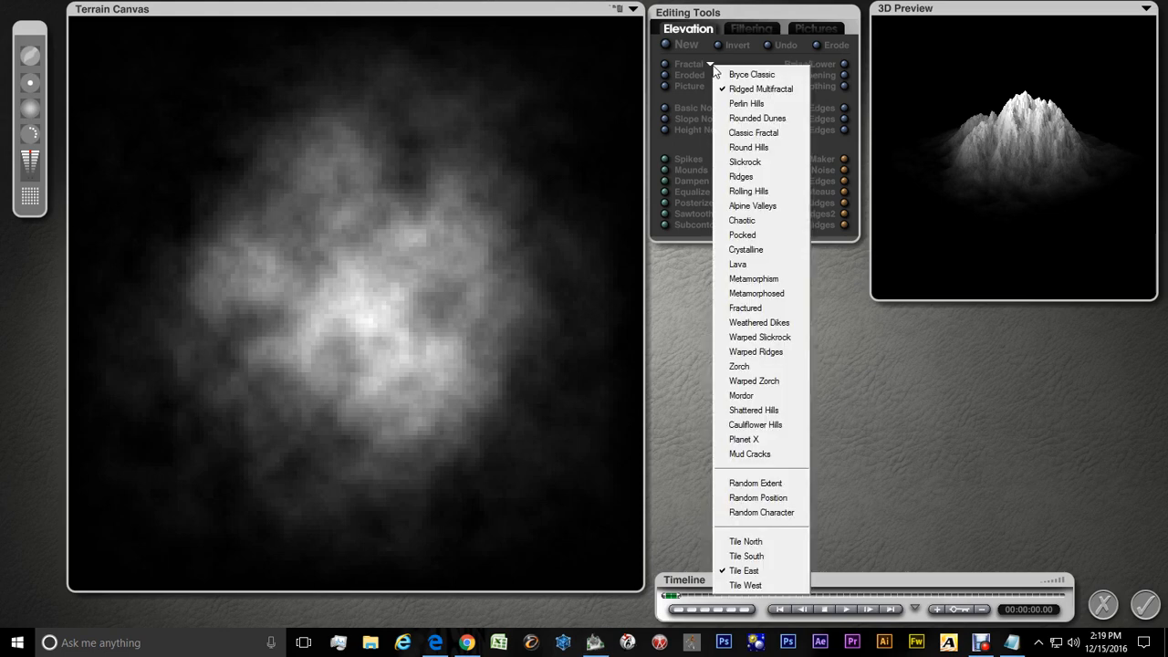
left_click(745, 483)
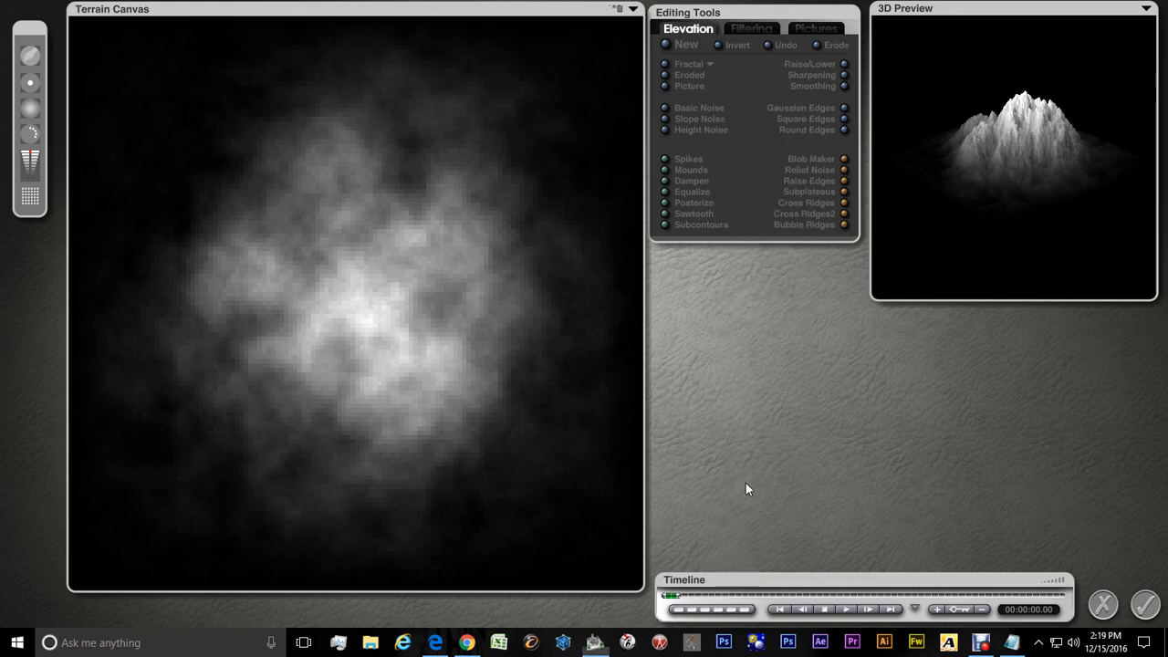
left_click(709, 65)
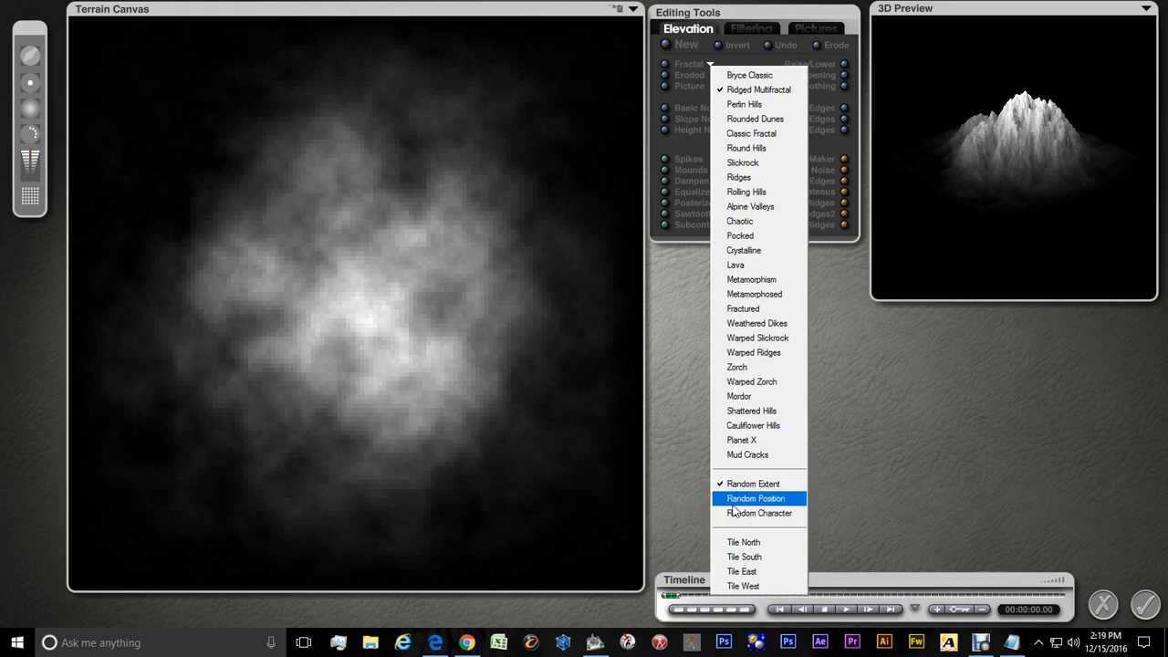
left_click(733, 500)
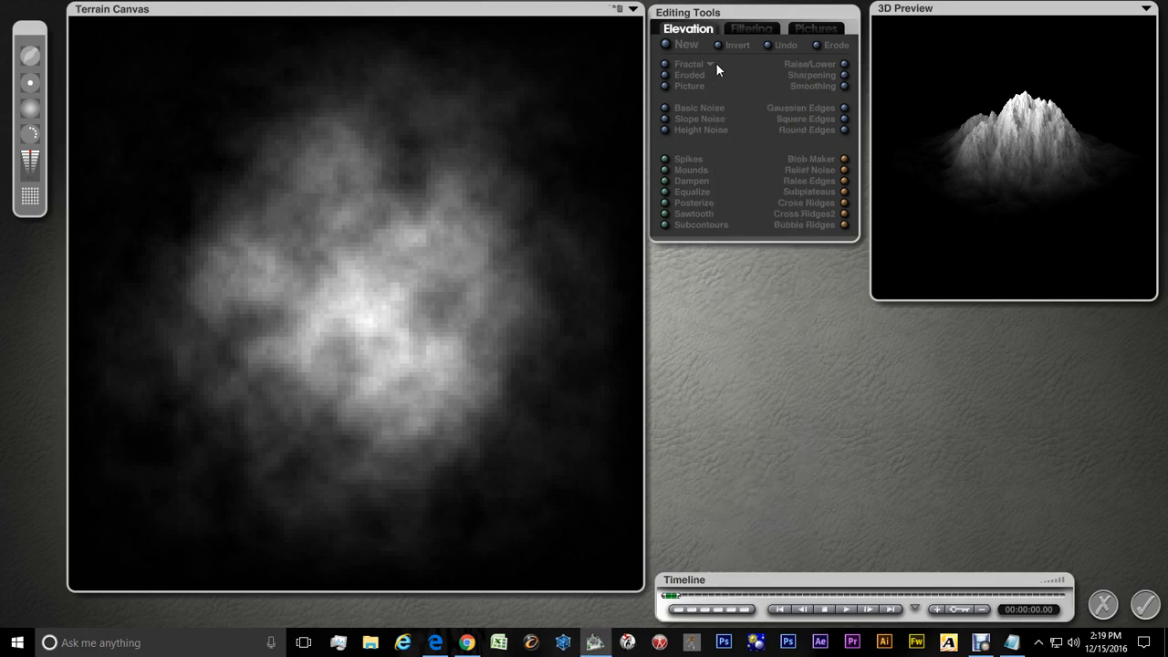
left_click(711, 65)
left_click(740, 517)
Turn off Random Extent and Random Character, leaving only Random Position enabled for the fractal
left_click(712, 66)
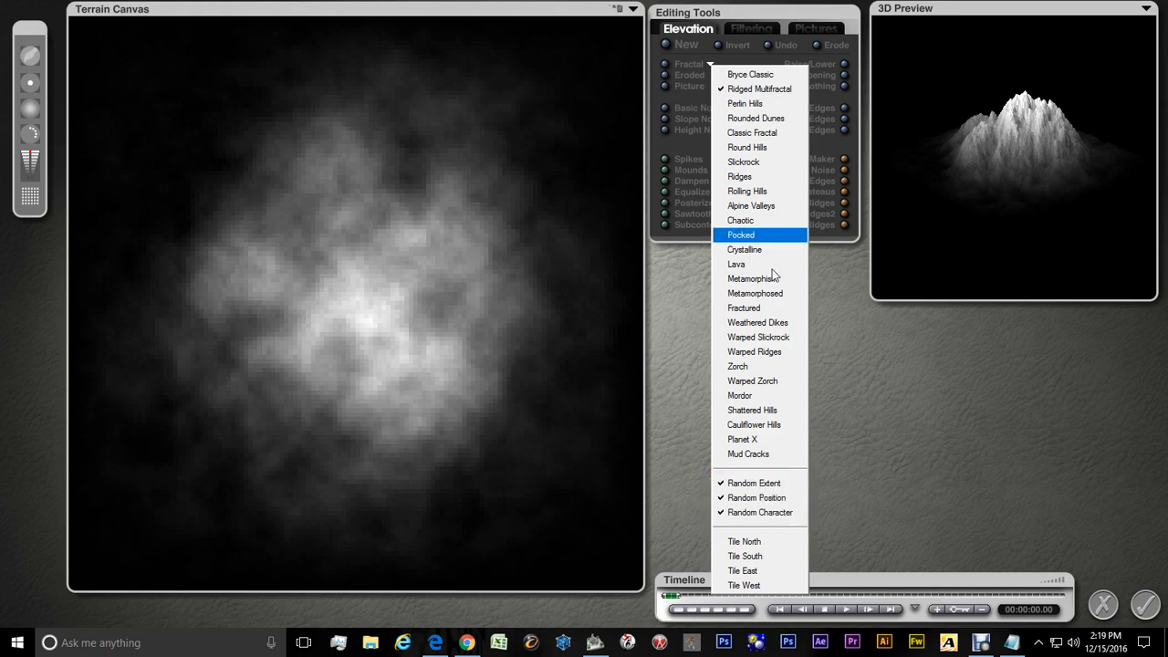
left_click(756, 484)
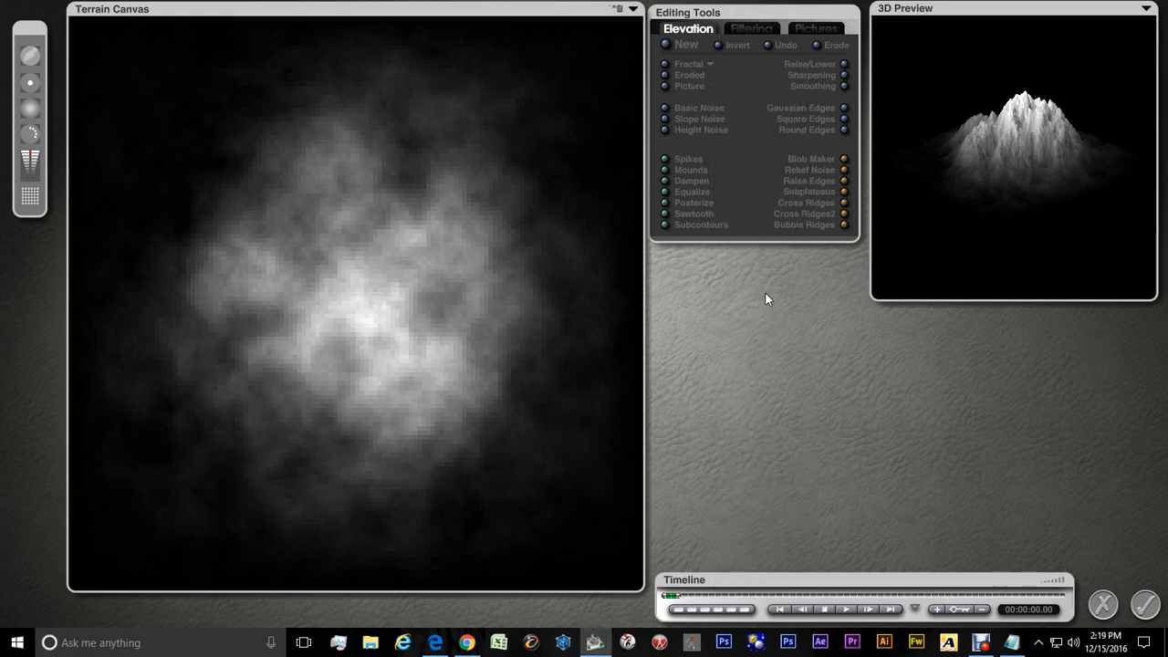
left_click(709, 66)
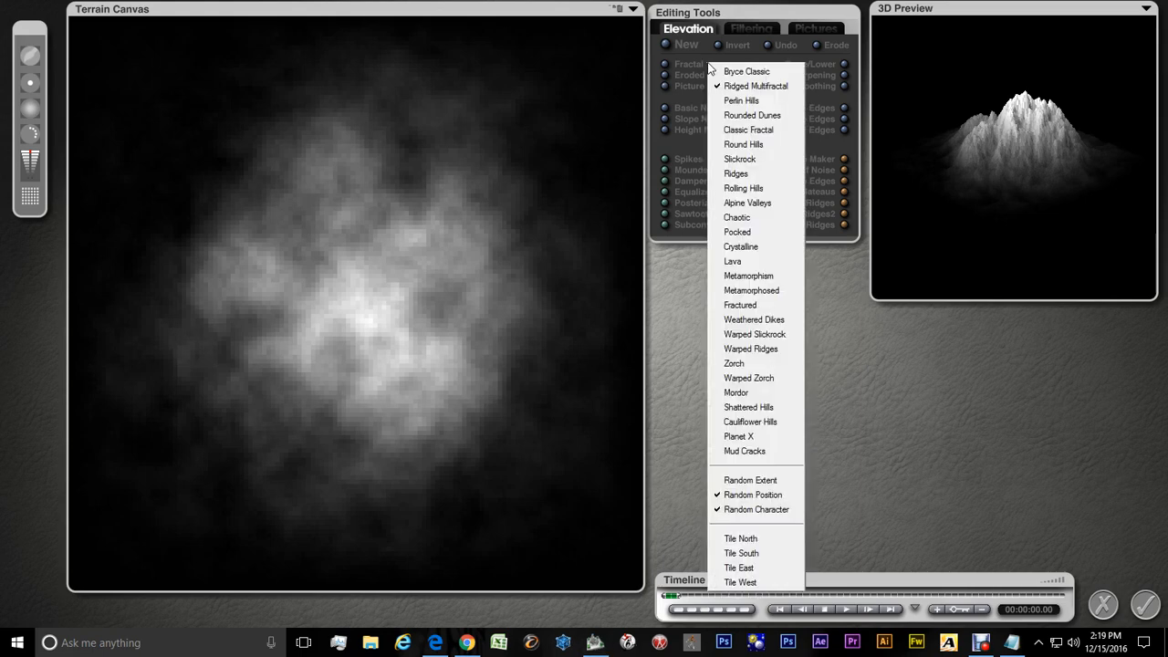
left_click(747, 511)
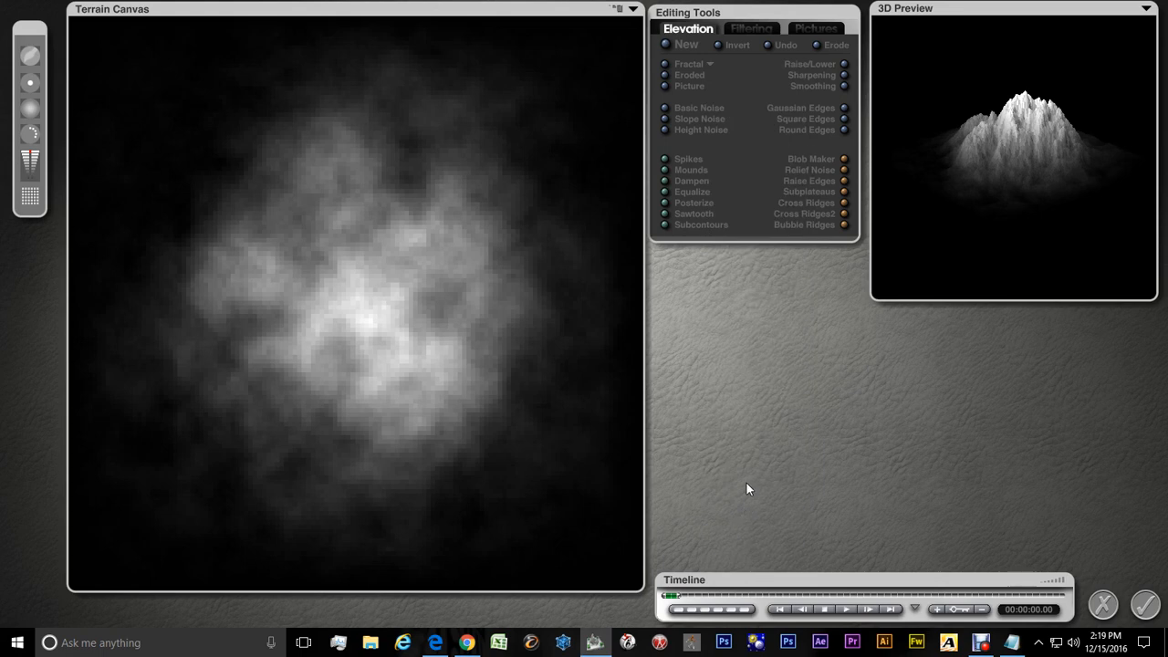
left_click(709, 66)
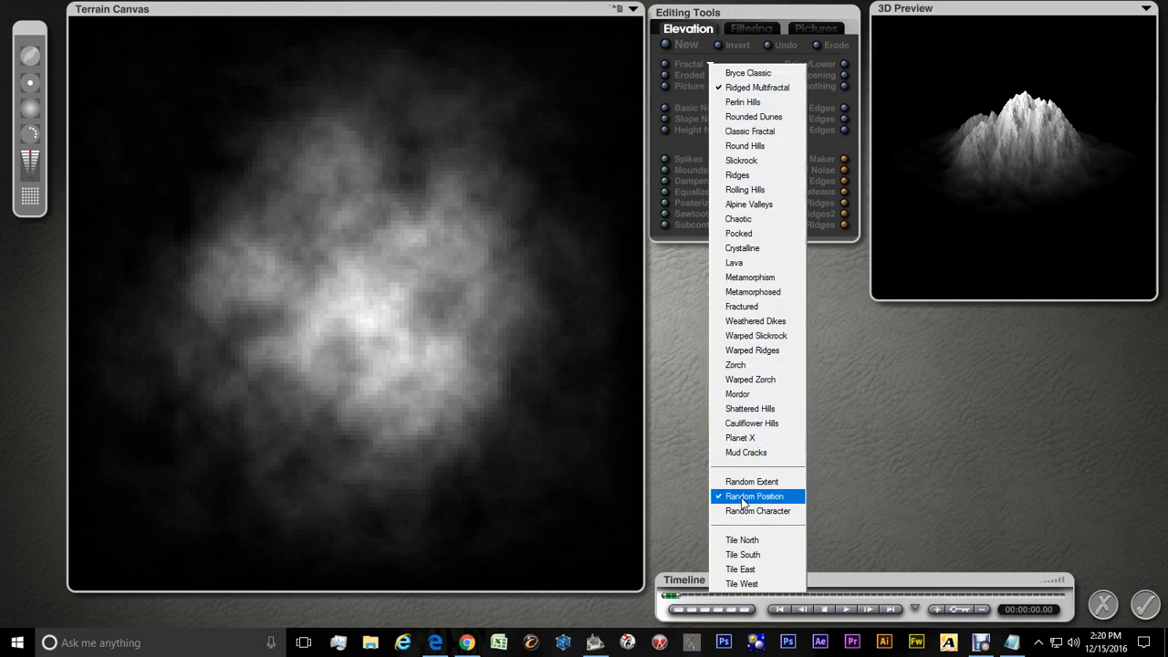
left_click(786, 18)
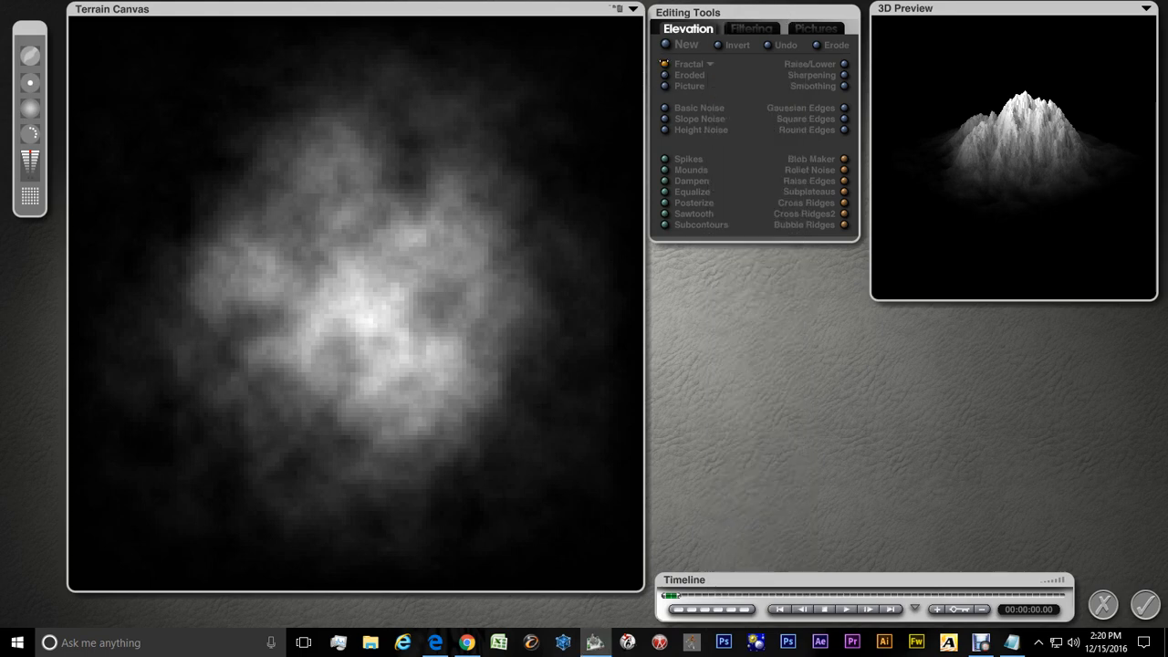
Generate a new Ridged Multifractal terrain several times
left_click(664, 64)
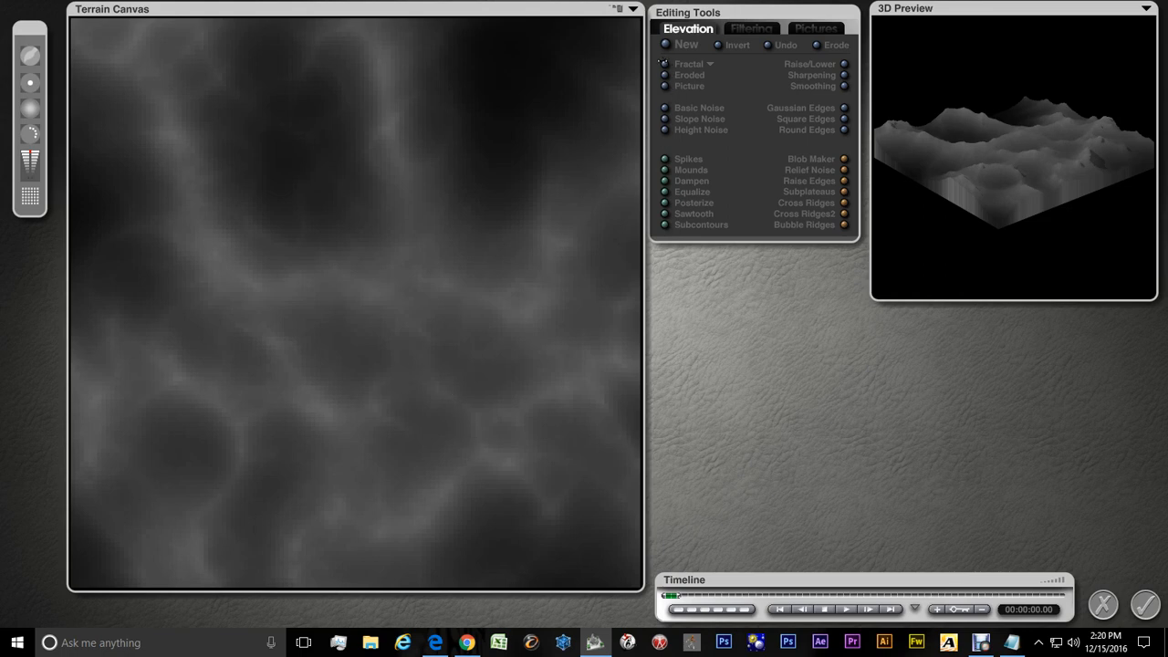
left_click(664, 64)
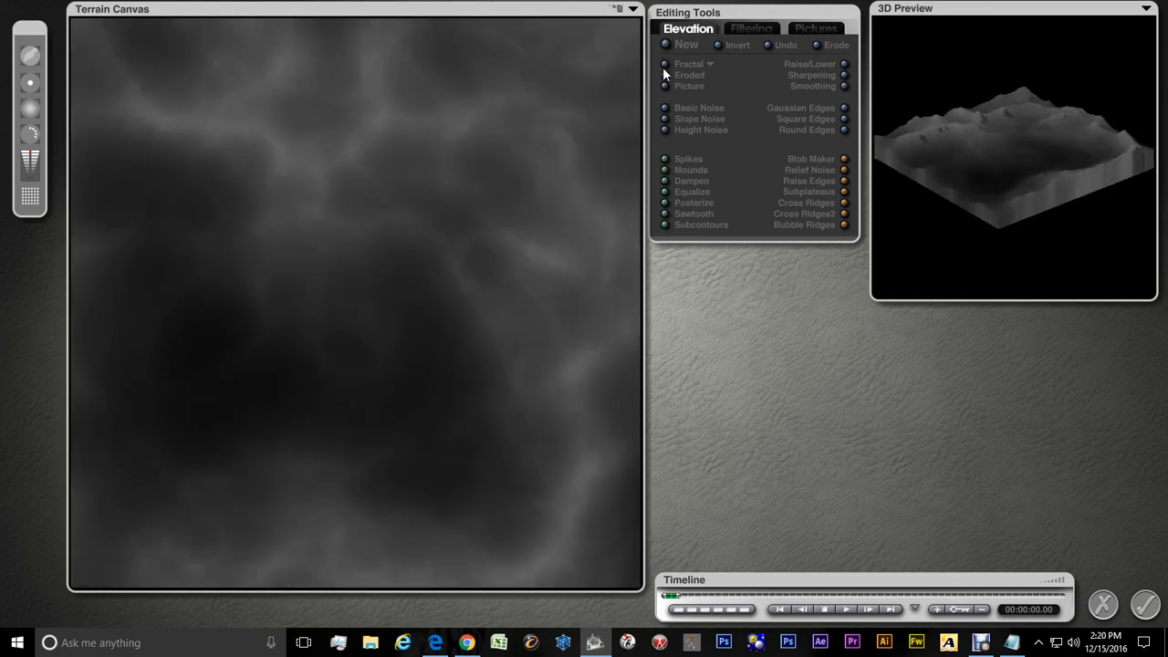
left_click(664, 64)
left_click(664, 64)
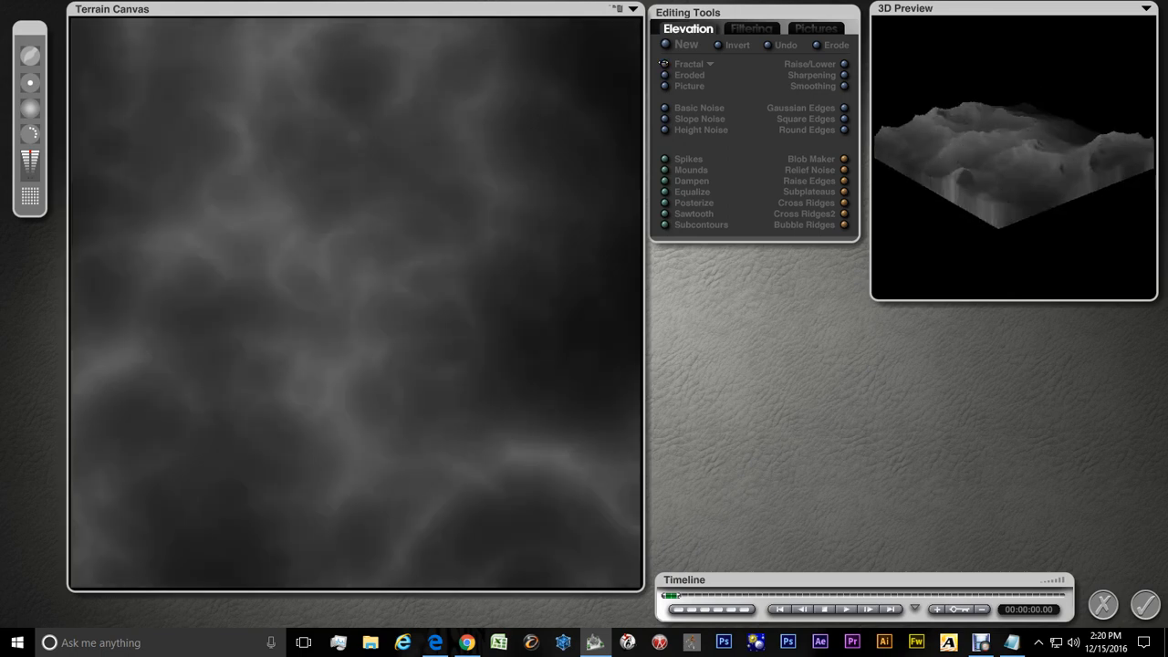
Generate several more random-position fractal terrains for the tile
left_click(664, 64)
left_click(664, 64)
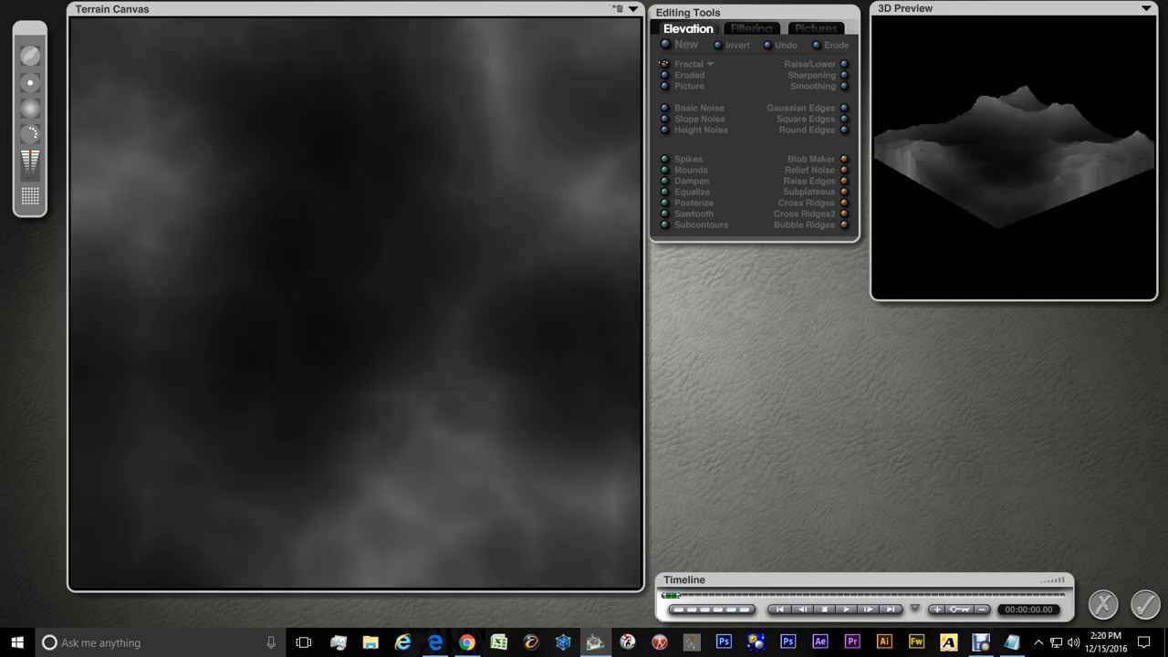
left_click(664, 64)
left_click(664, 63)
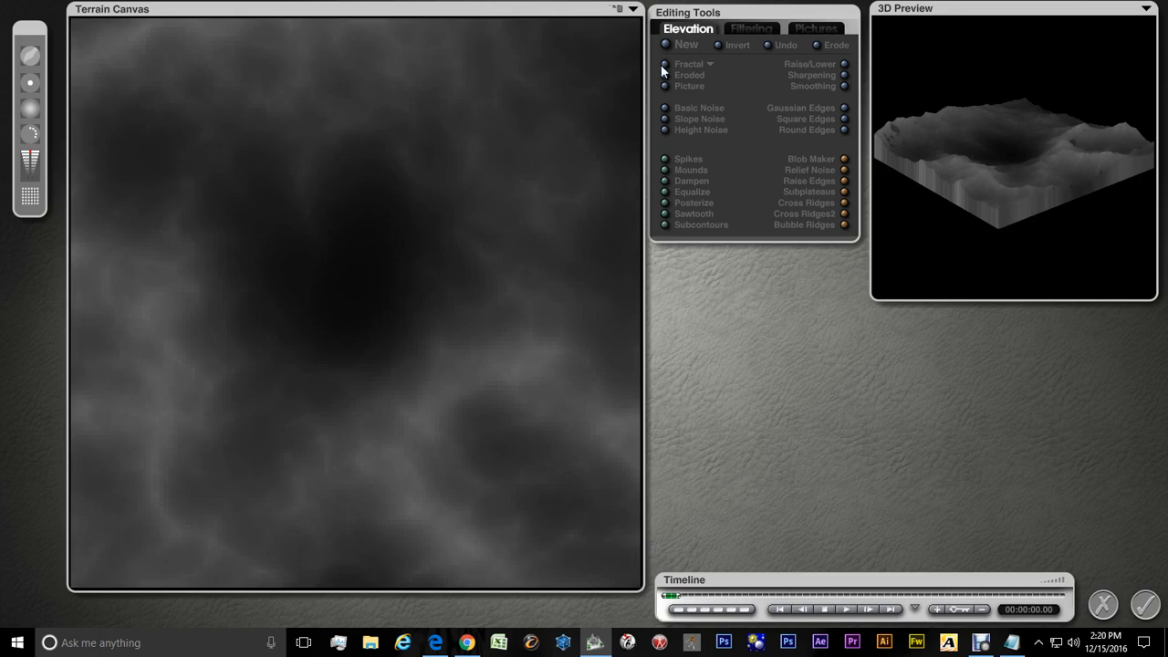
Turn off Random Position and turn on Random Extent for the fractal
left_click(709, 64)
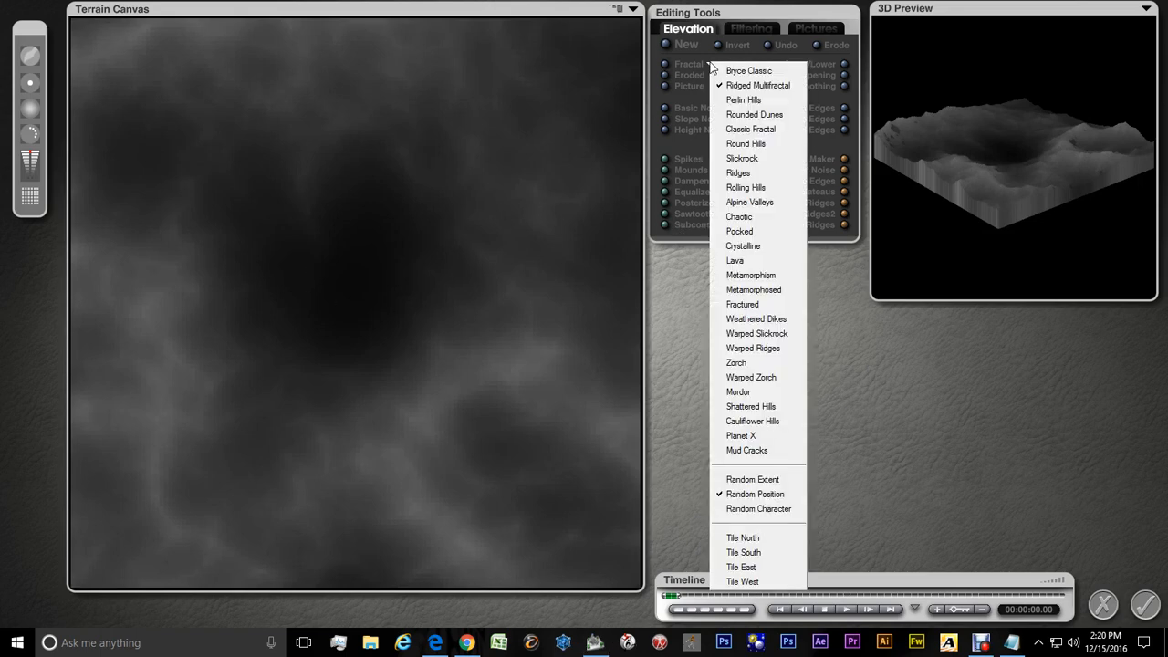
left_click(722, 496)
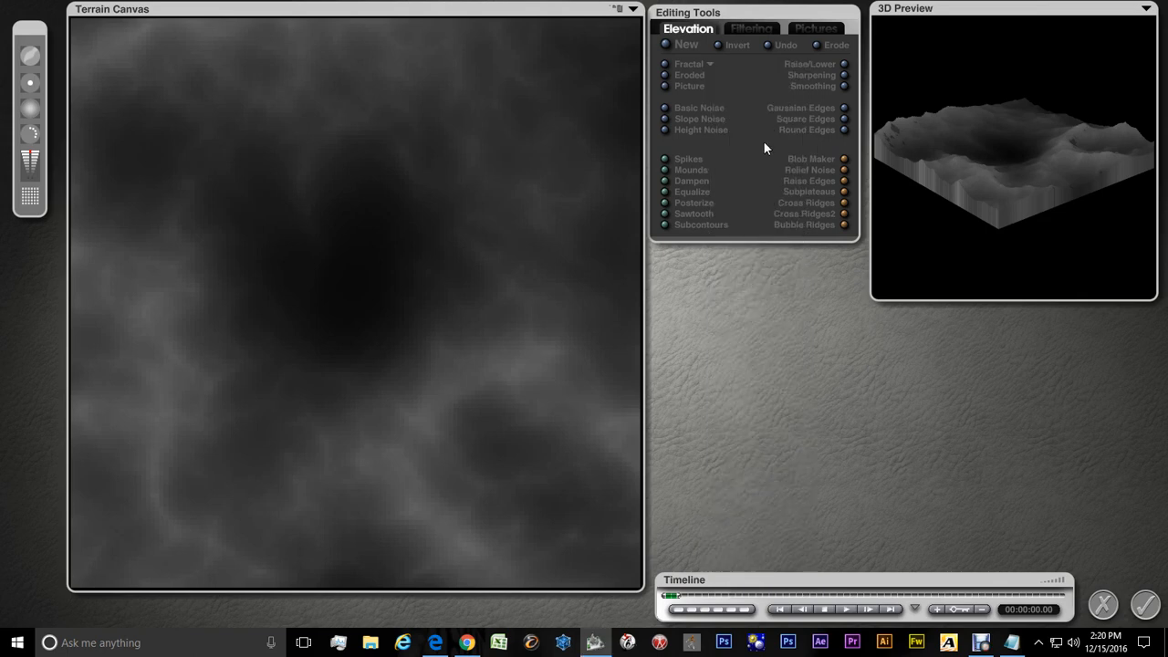
left_click(711, 64)
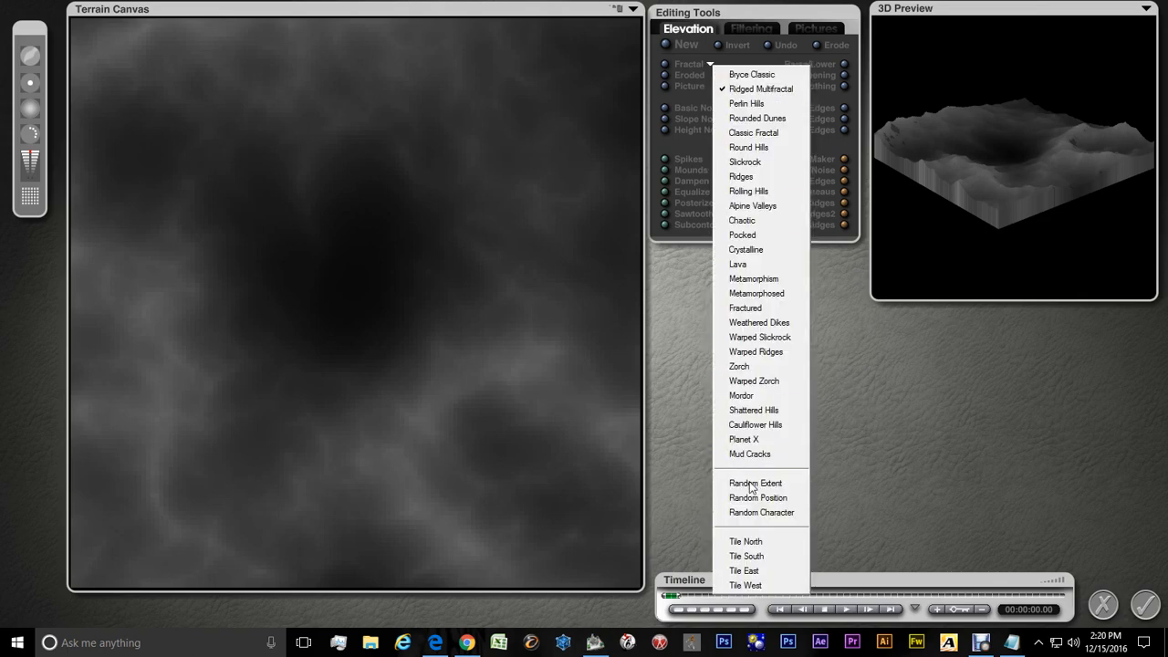
left_click(750, 484)
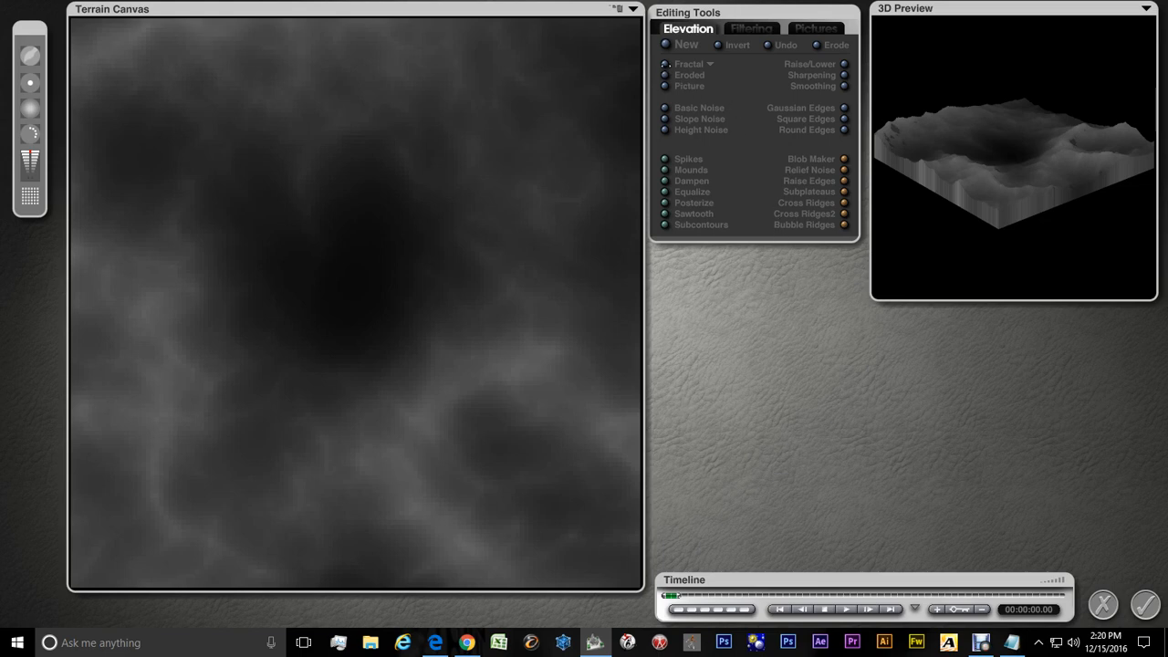
Generate new fractal terrains repeatedly with Random Extent enabled
left_click(665, 64)
left_click(665, 63)
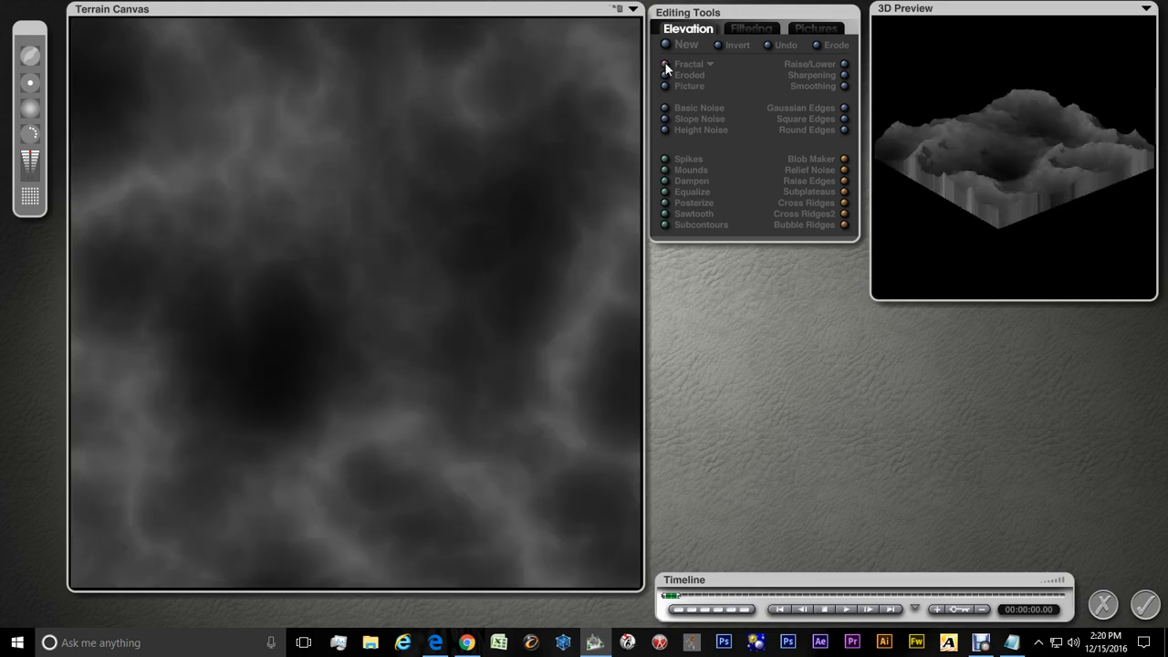
left_click(665, 64)
left_click(665, 64)
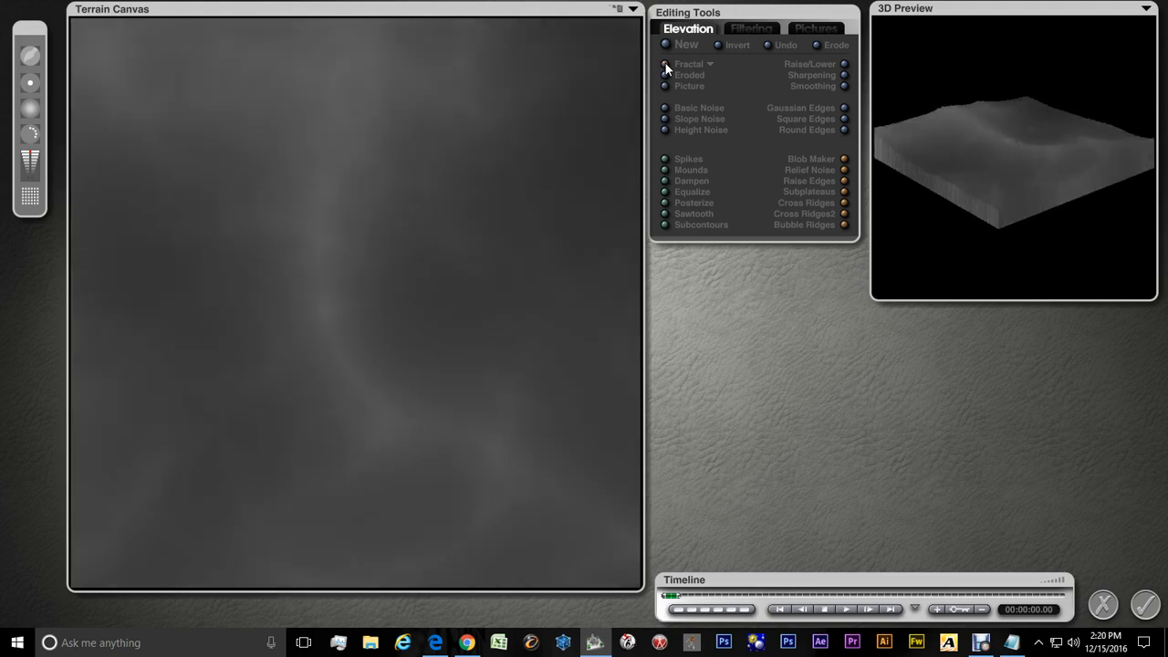
left_click(665, 64)
left_click(665, 63)
left_click(665, 63)
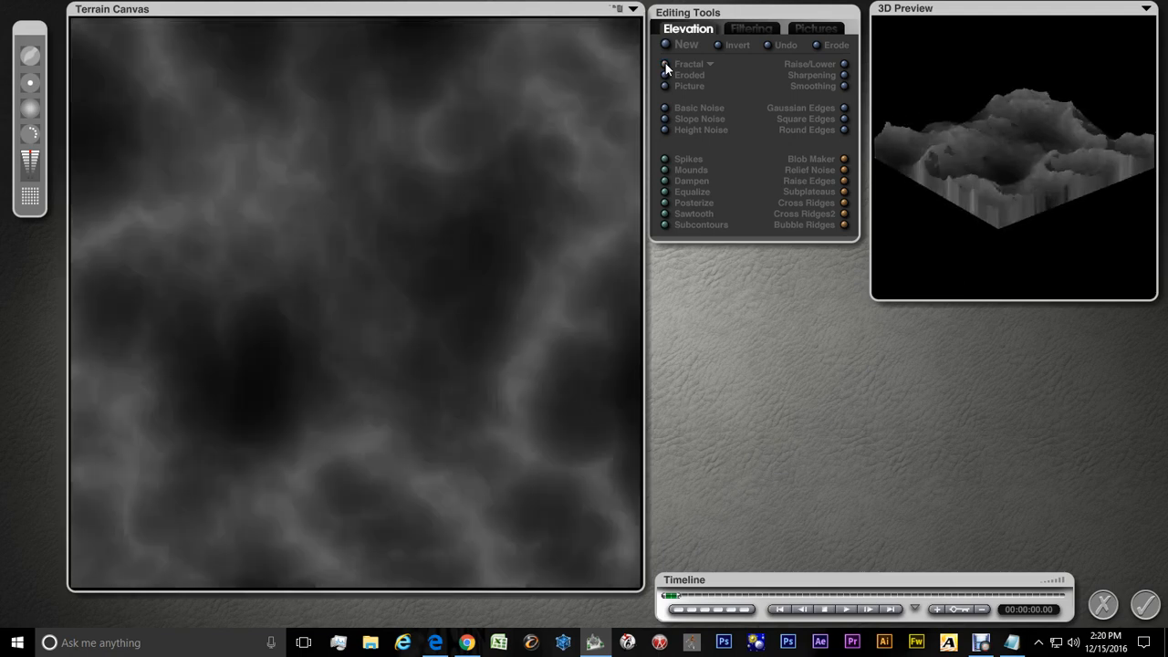
left_click(665, 64)
left_click(665, 64)
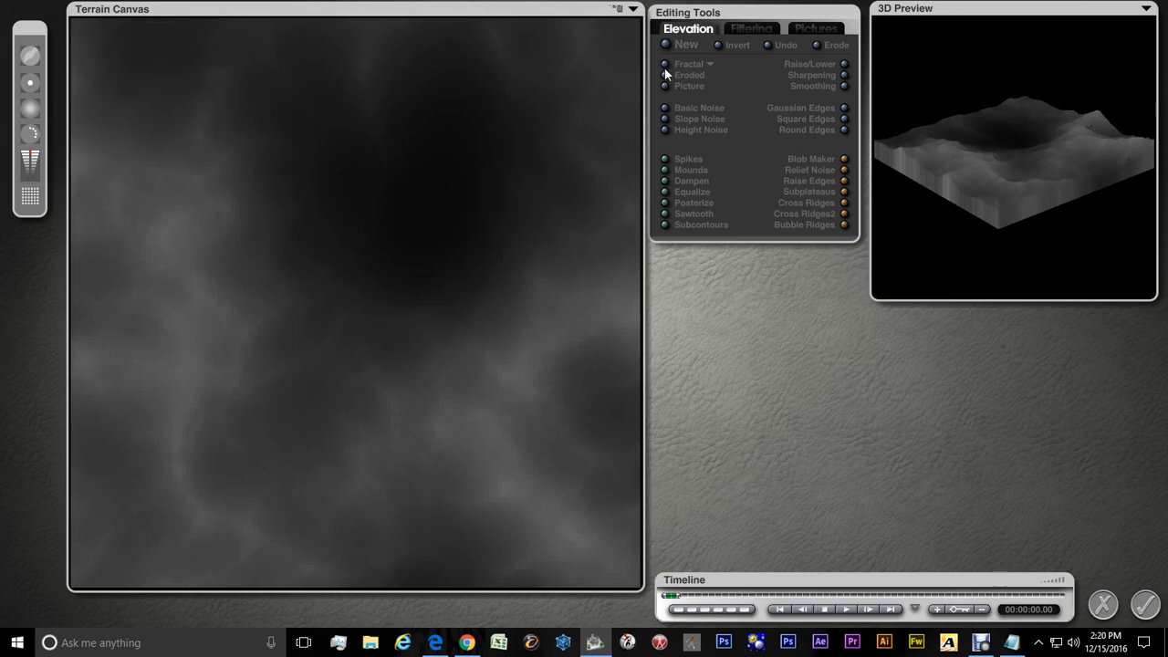
left_click(665, 64)
left_click(665, 64)
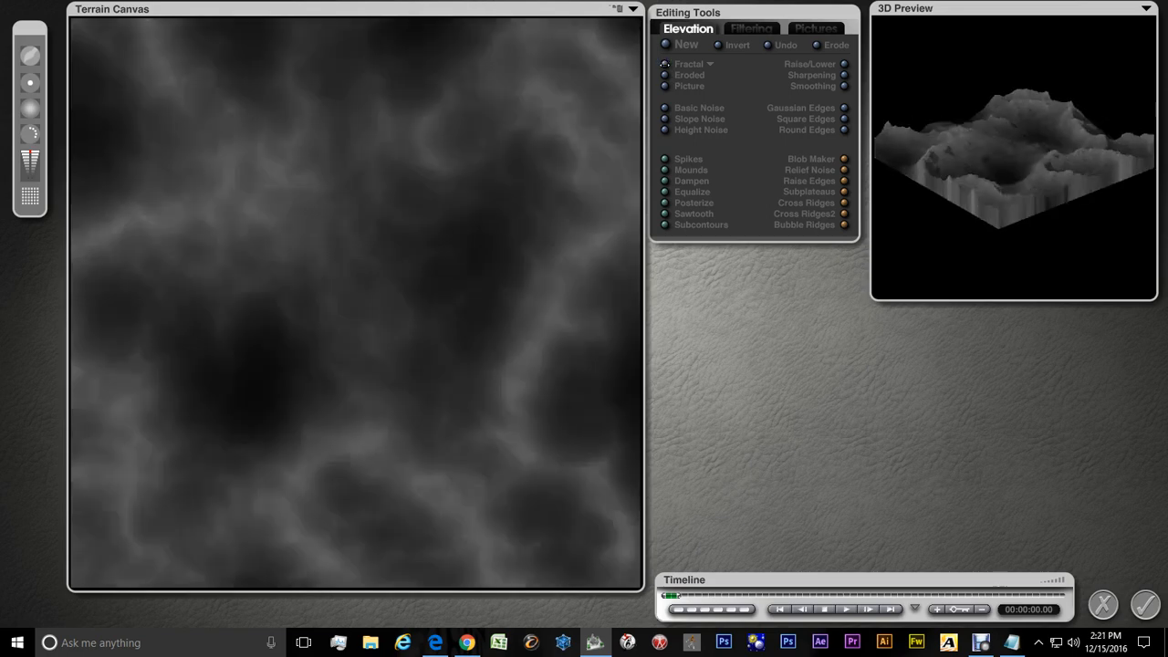
left_click(665, 64)
left_click(665, 64)
left_click(665, 64)
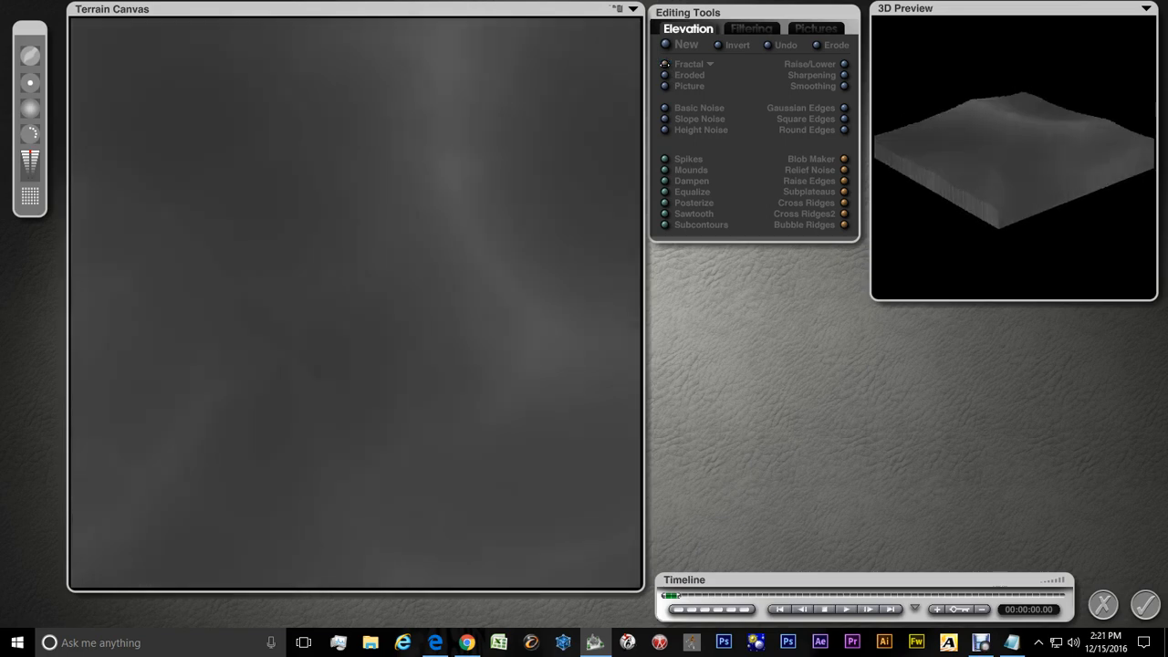
left_click(666, 64)
left_click(665, 63)
left_click(665, 64)
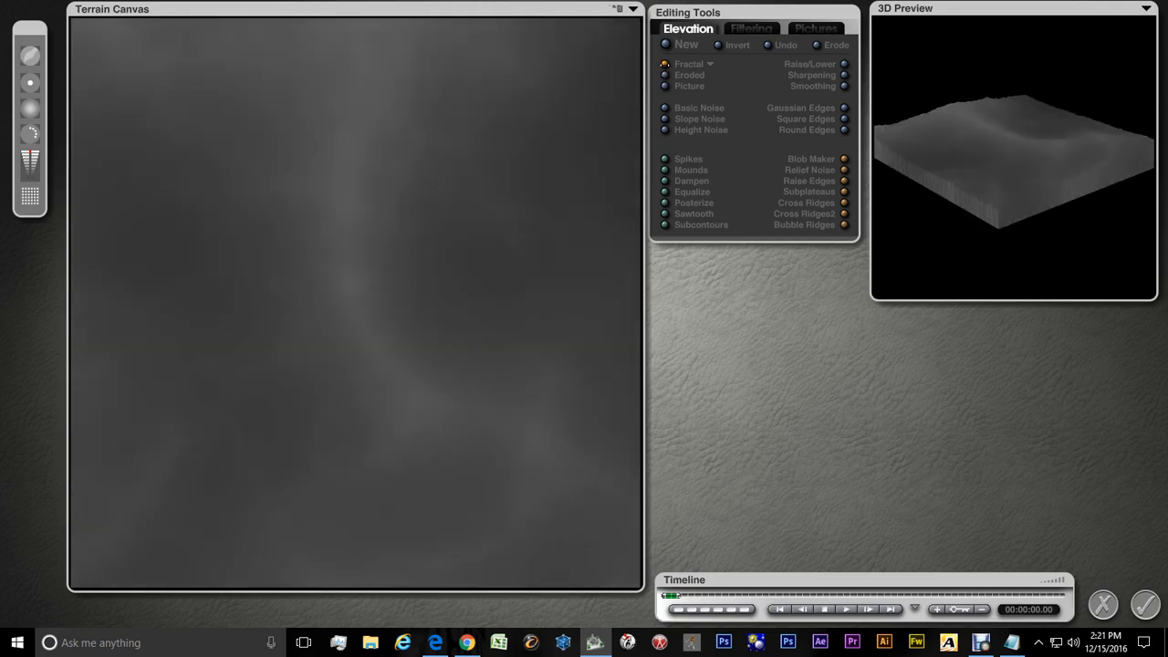
left_click(666, 63)
left_click(665, 64)
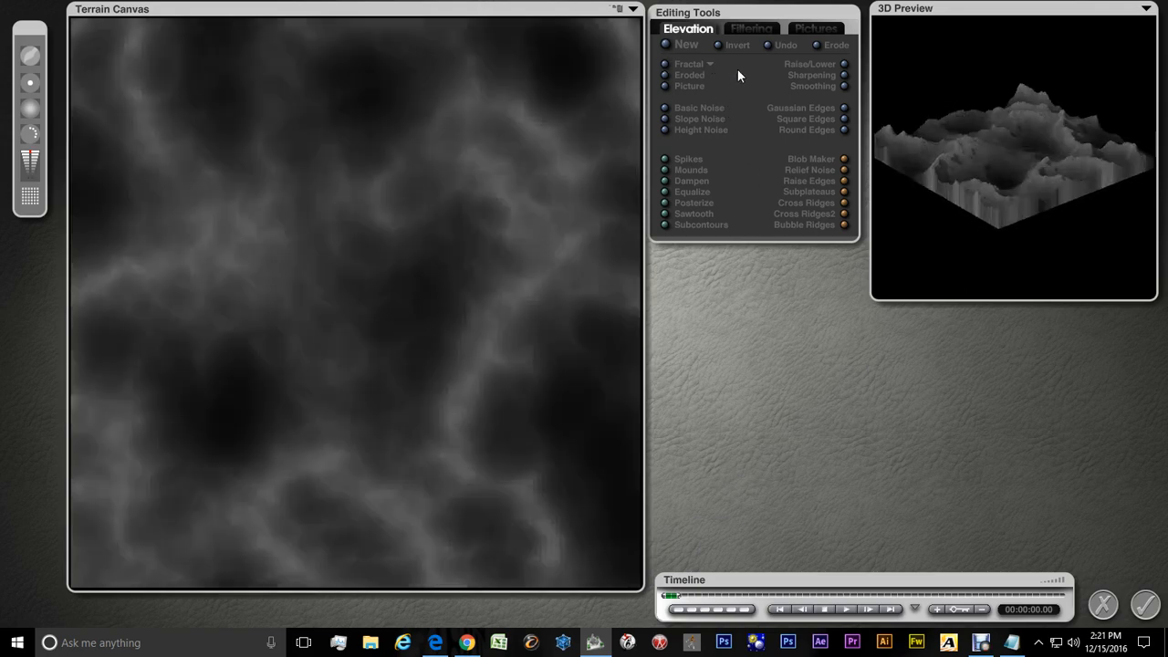
Turn off Random Extent and turn on Random Character for the fractal
left_click(711, 63)
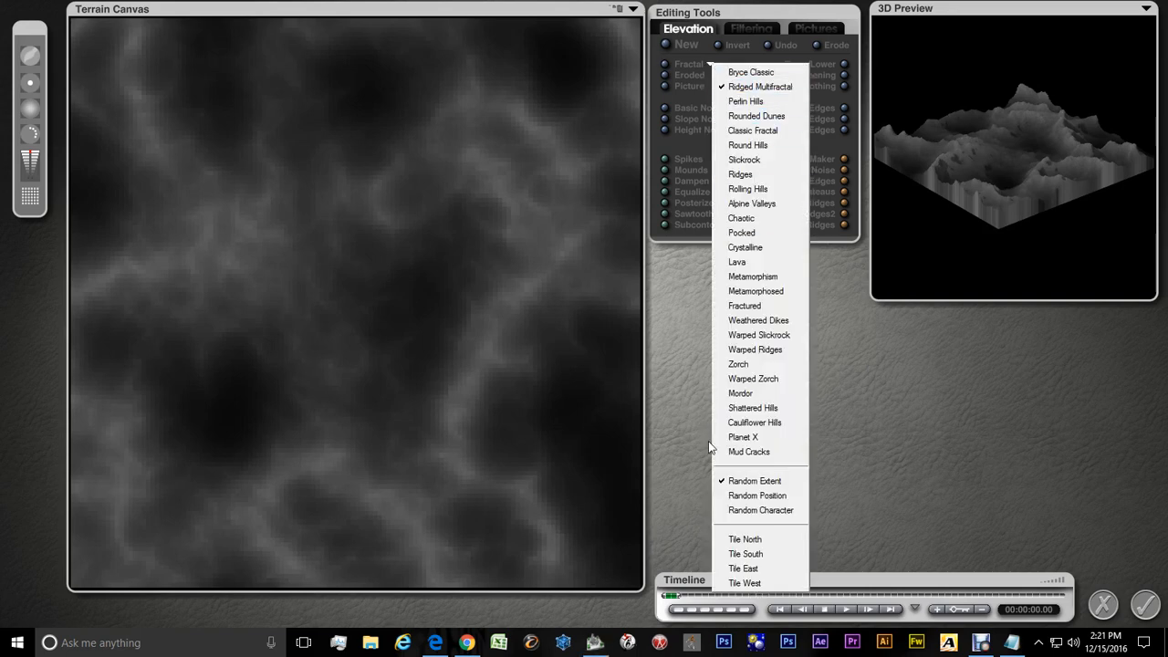
left_click(743, 475)
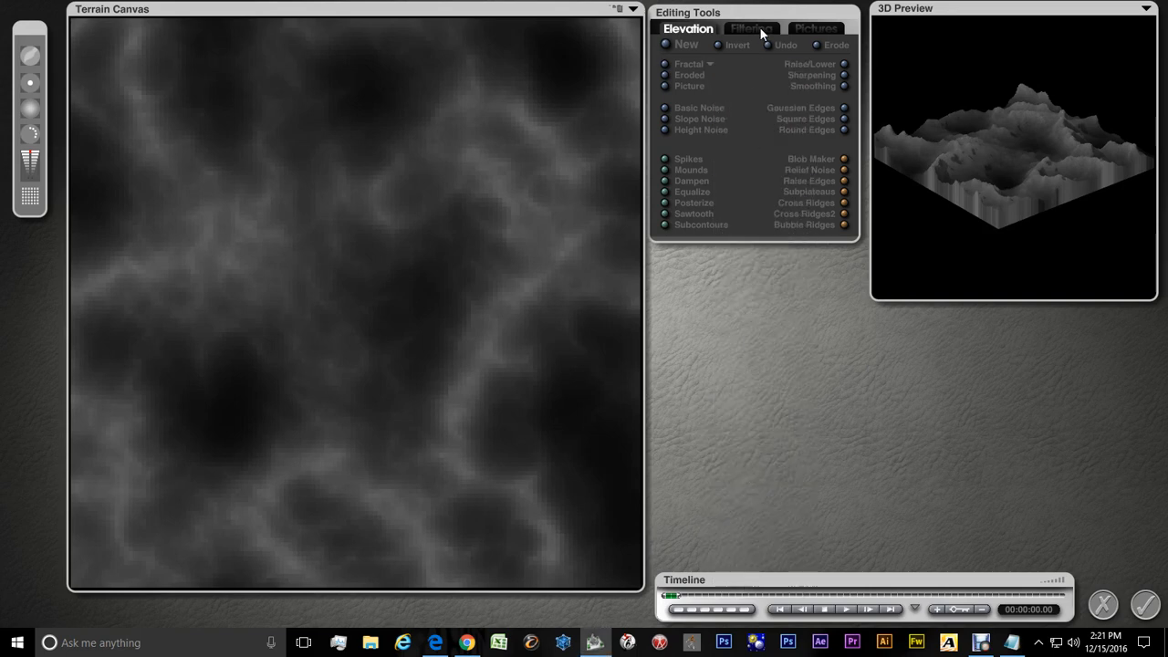
left_click(711, 65)
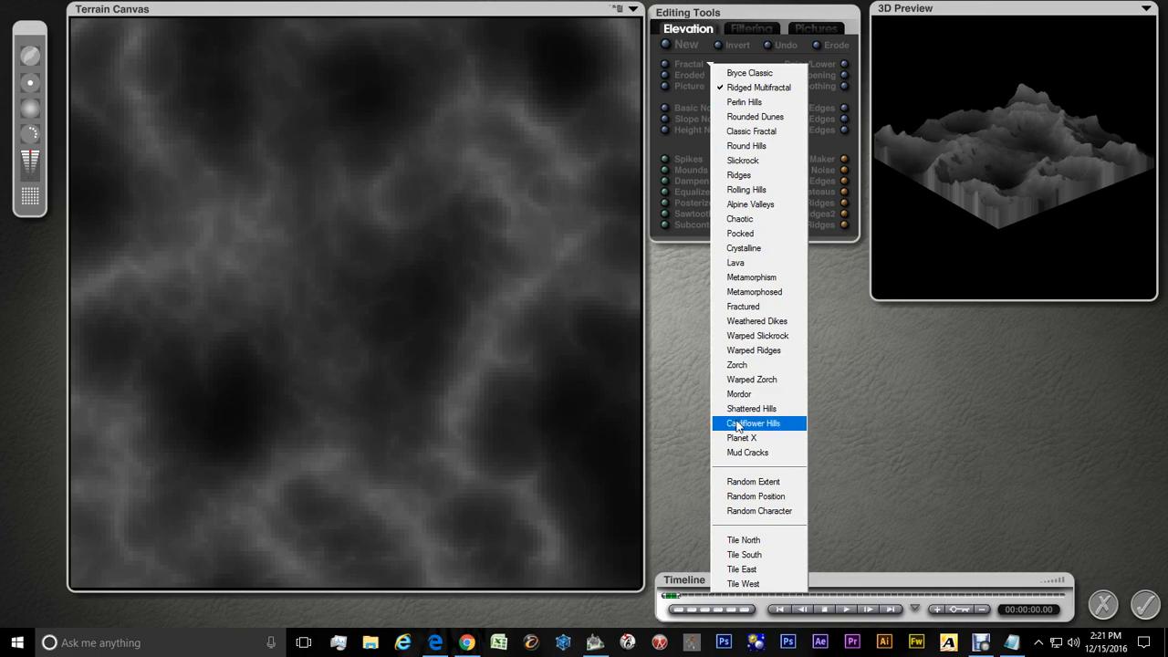
left_click(737, 511)
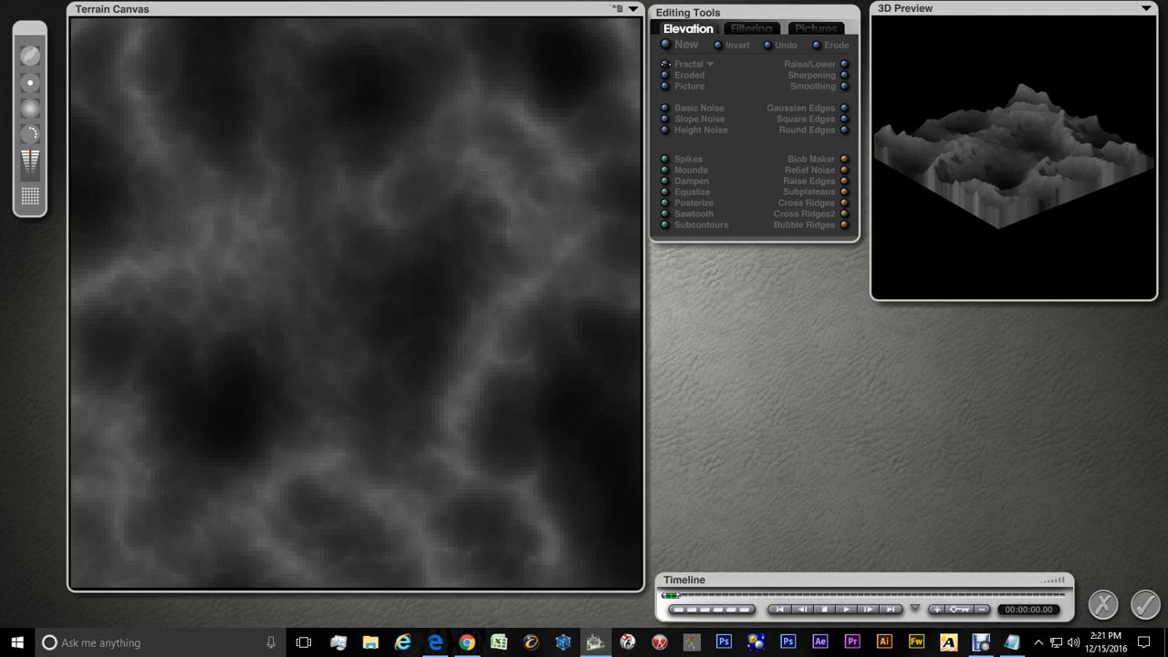
Generate new Ridged Multifractal terrains repeatedly with Random Character, then accept the tile and leave the Terrain Editor
left_click(665, 64)
left_click(665, 64)
left_click(665, 64)
left_click(665, 64)
left_click(665, 64)
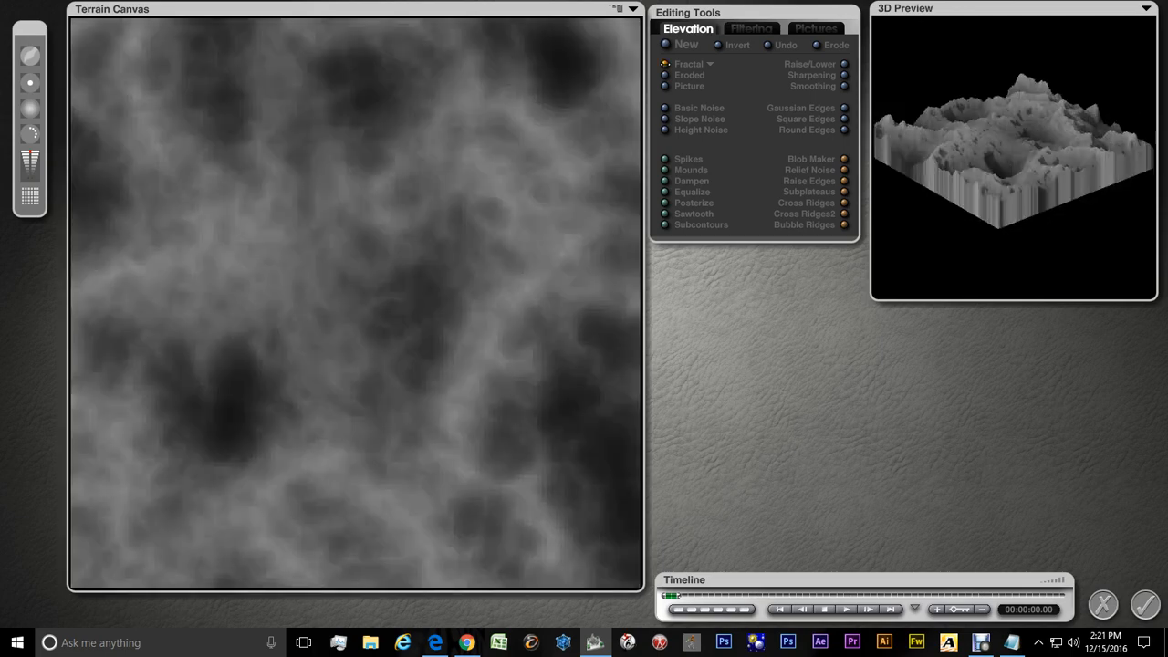
left_click(665, 64)
left_click(665, 64)
left_click(665, 63)
left_click(665, 64)
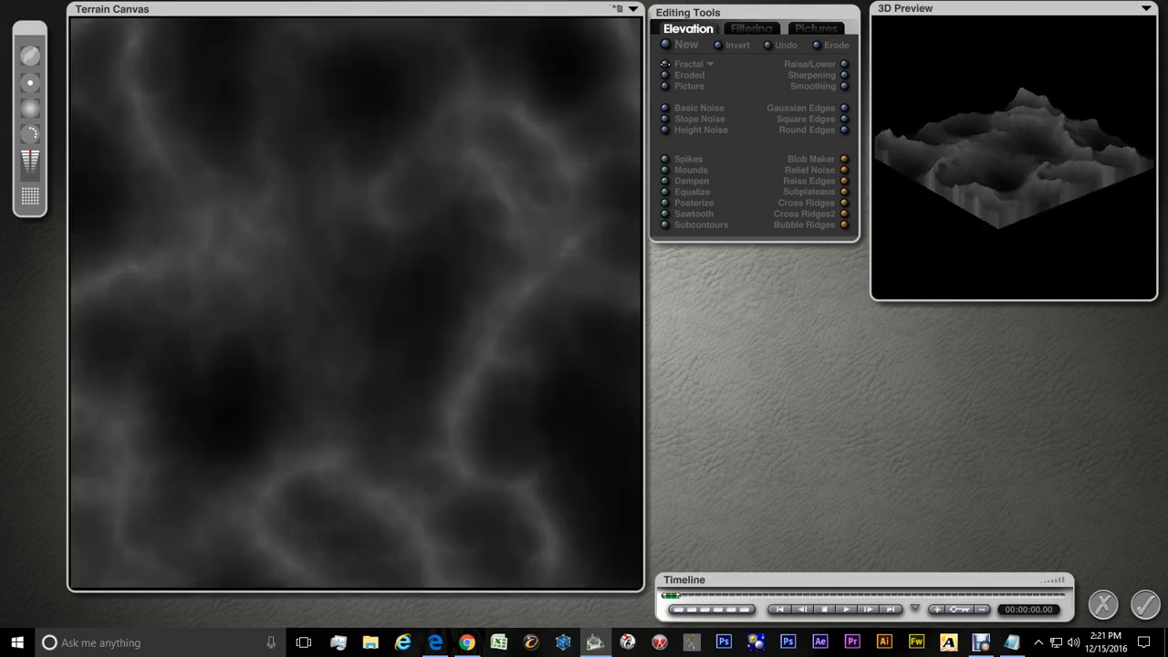
left_click(665, 64)
left_click(665, 64)
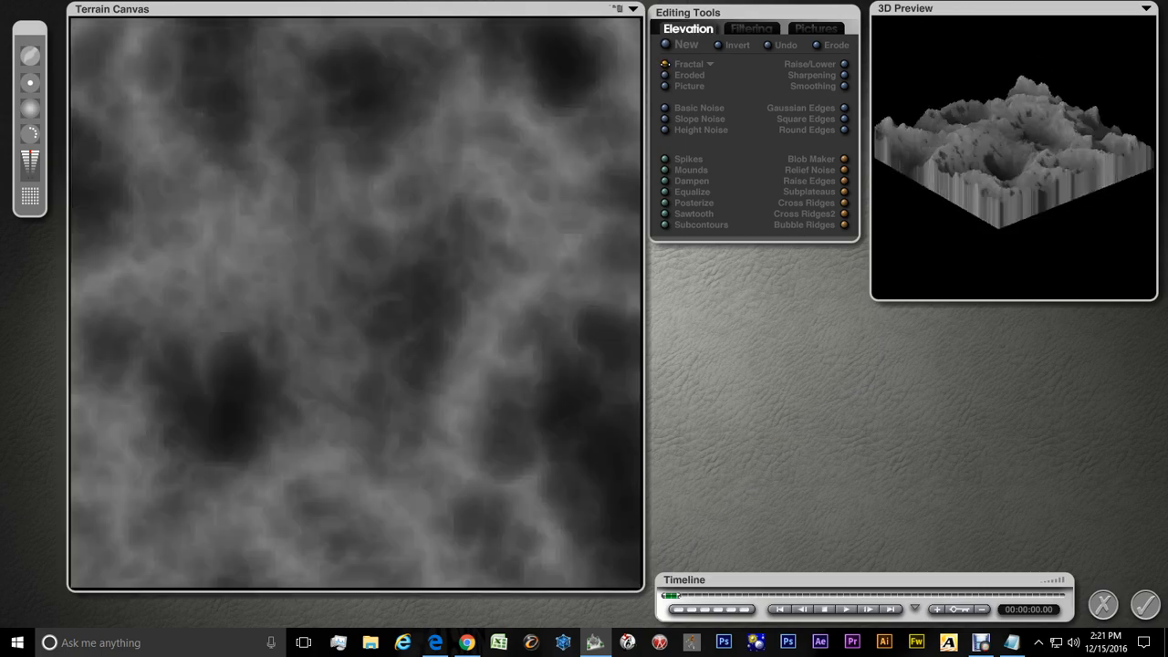
left_click(665, 64)
left_click(665, 64)
left_click(665, 64)
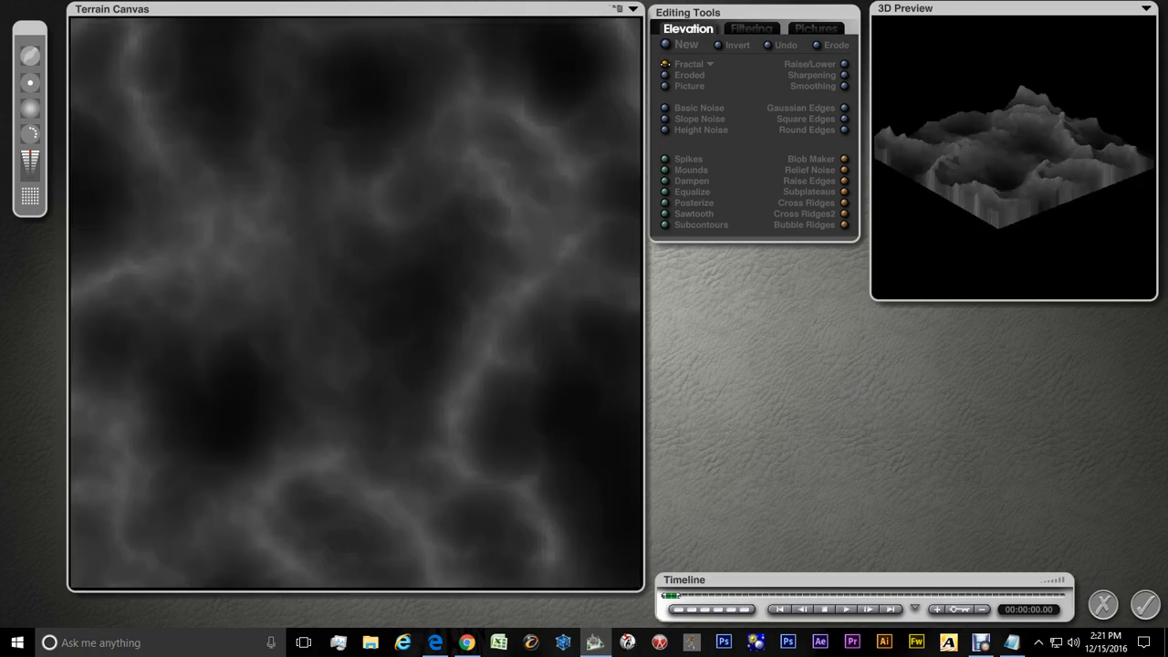
left_click(666, 64)
left_click(665, 63)
left_click(665, 64)
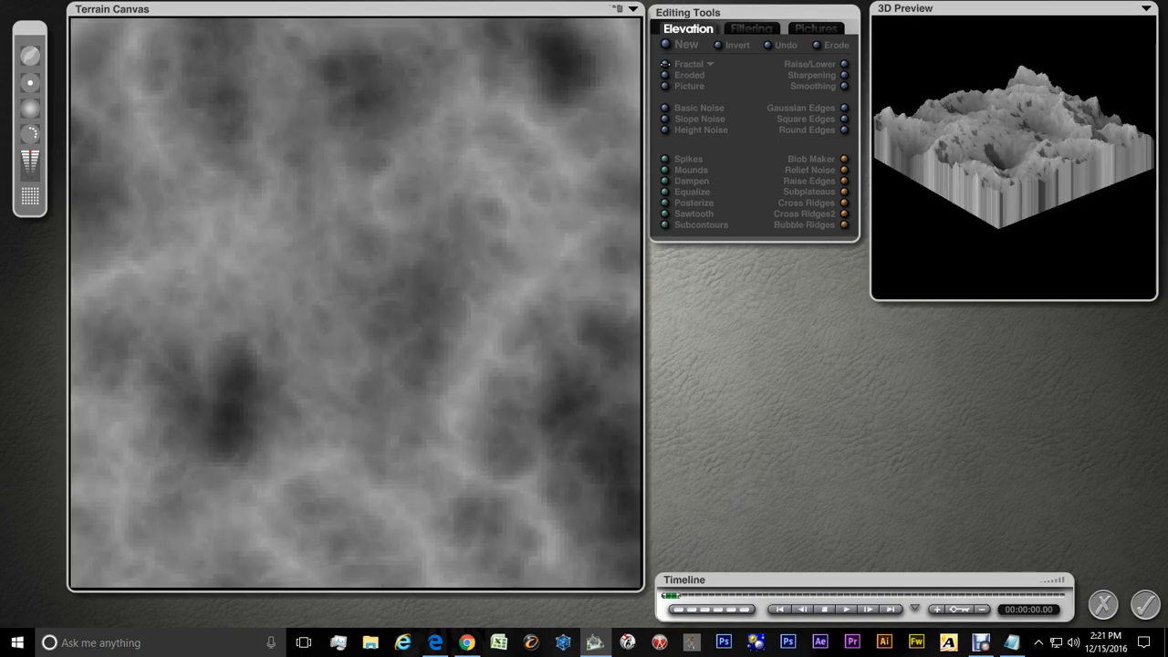
left_click(666, 64)
left_click(665, 64)
left_click(666, 63)
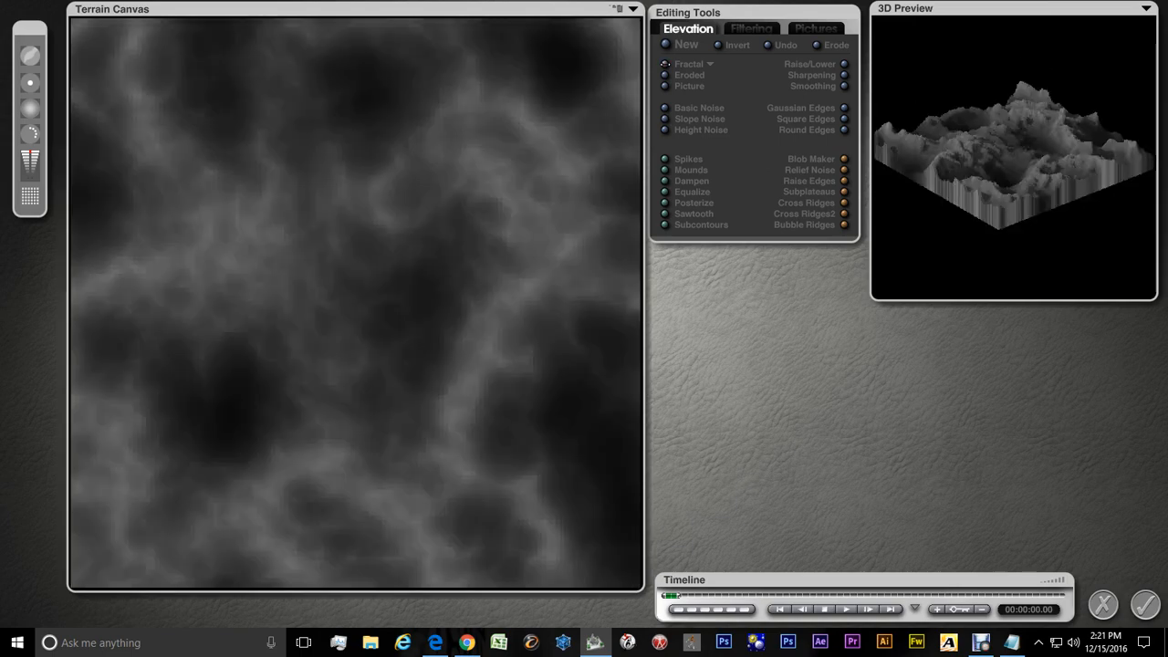
left_click(665, 64)
left_click(666, 64)
left_click(665, 64)
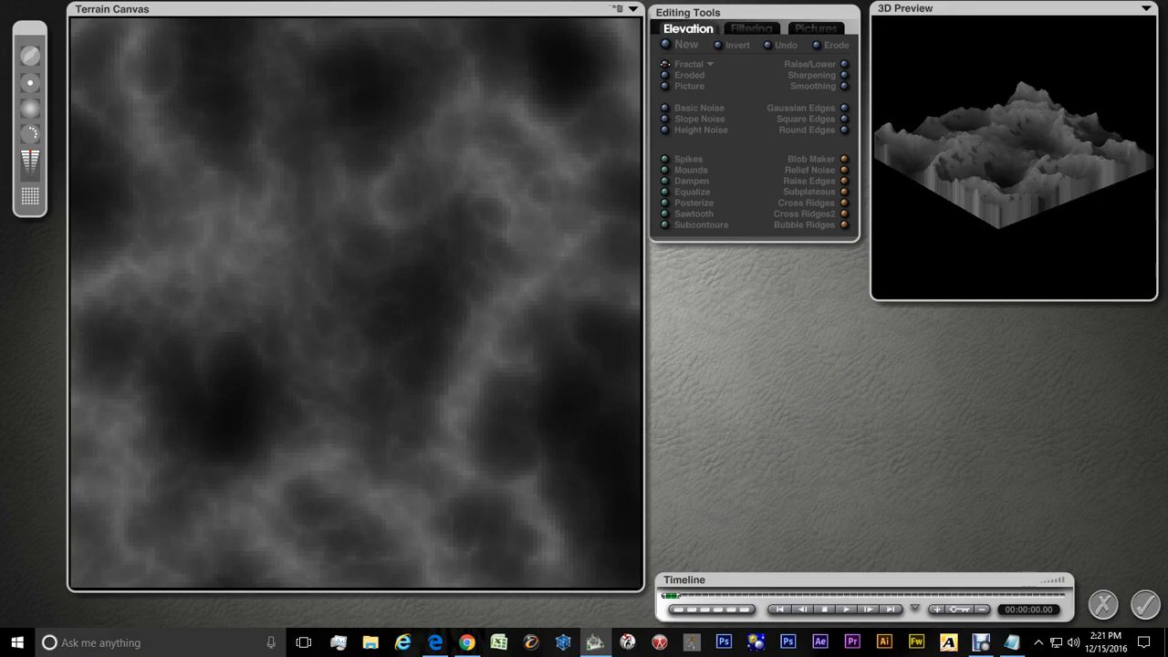
left_click(665, 64)
left_click(666, 64)
left_click(665, 64)
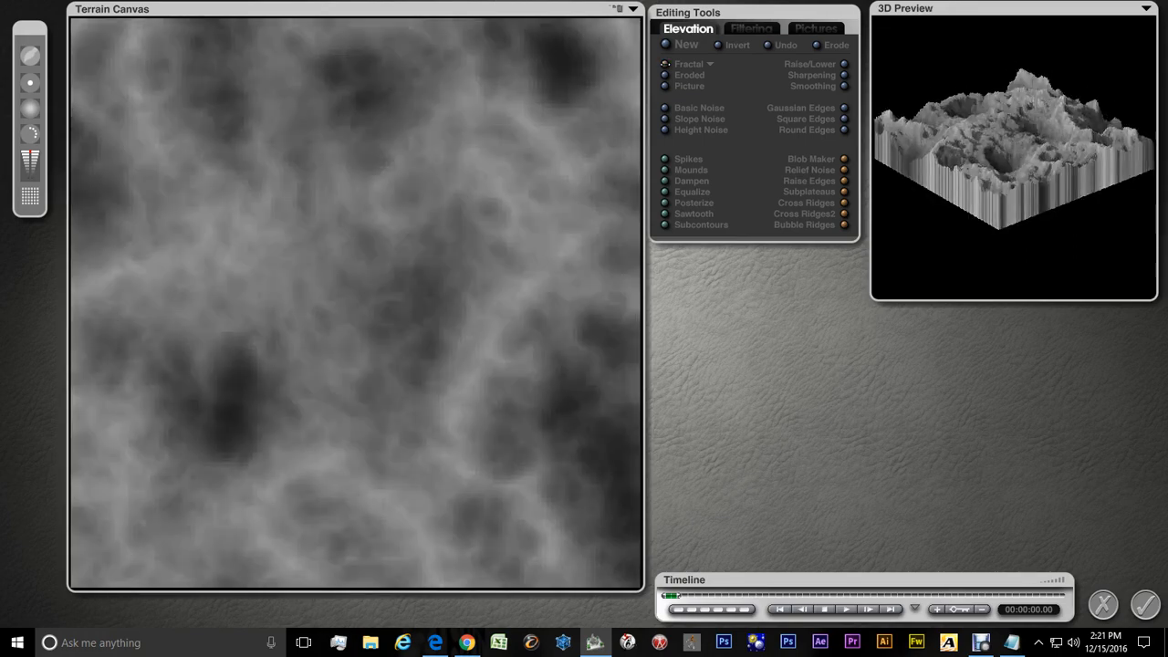
left_click(665, 63)
left_click(666, 64)
left_click(665, 64)
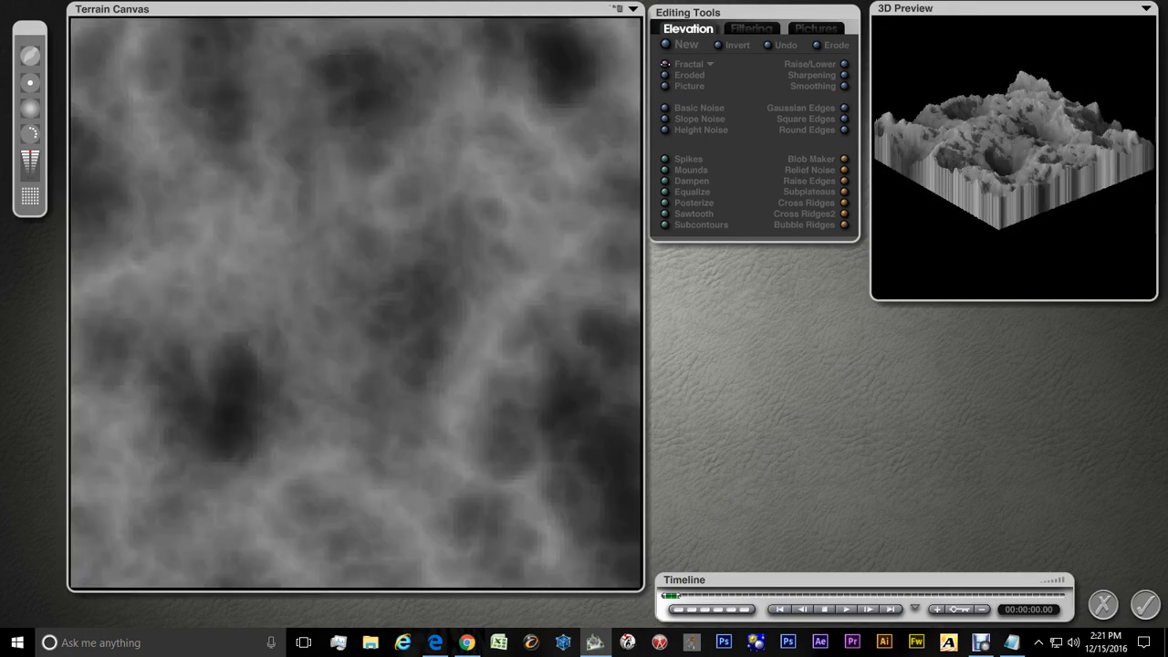
left_click(665, 64)
left_click(665, 64)
left_click(665, 64)
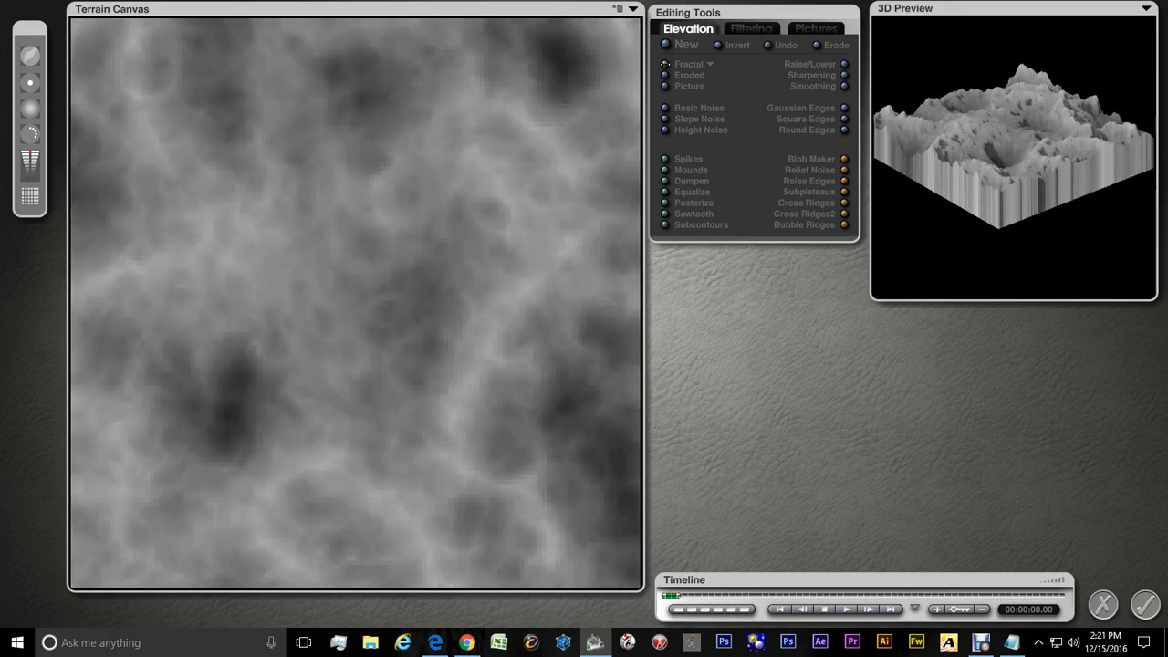
left_click(666, 64)
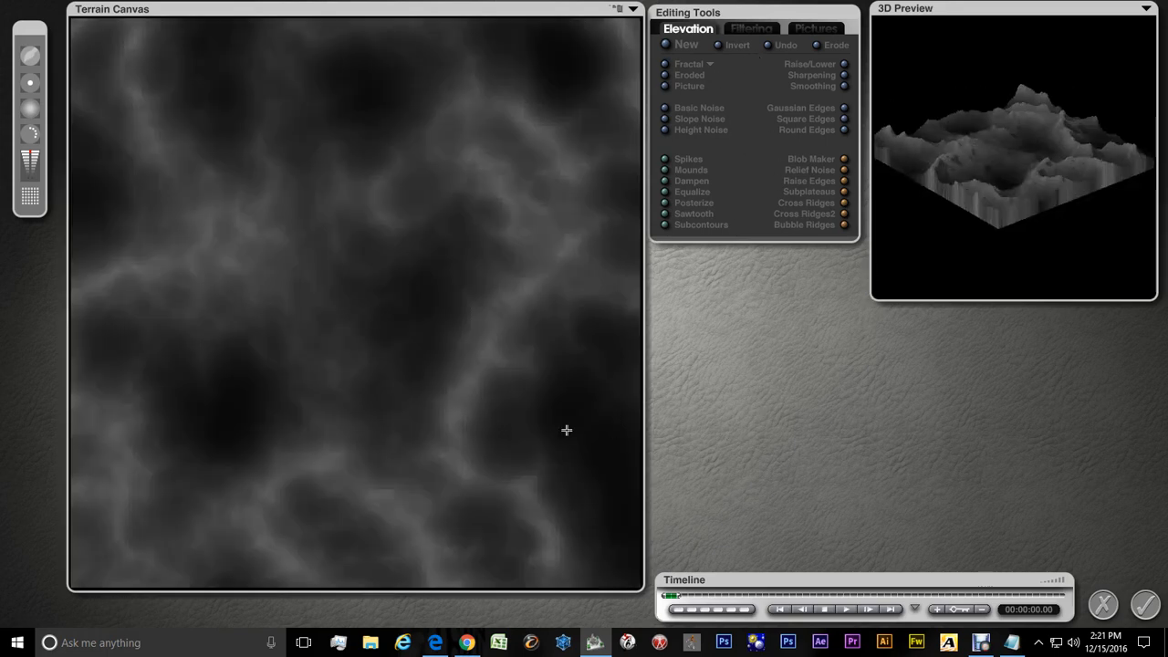
left_click(1146, 607)
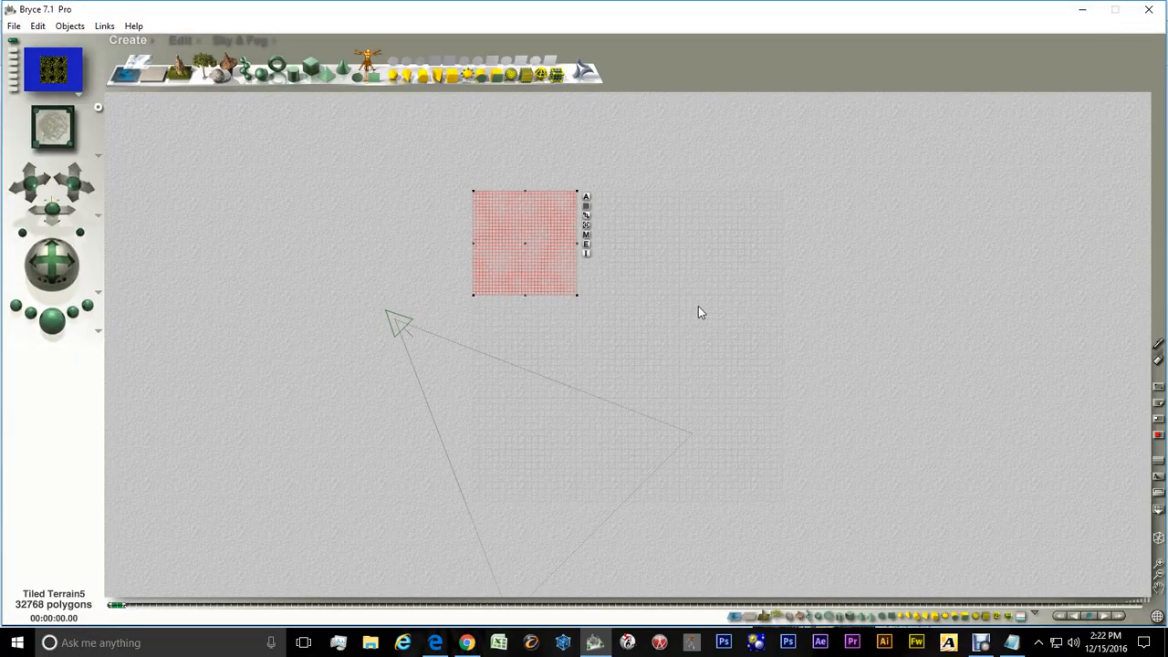
Select the neighbouring Tiled Terrain7 tile and open it in the Terrain Editor
right_click(612, 250)
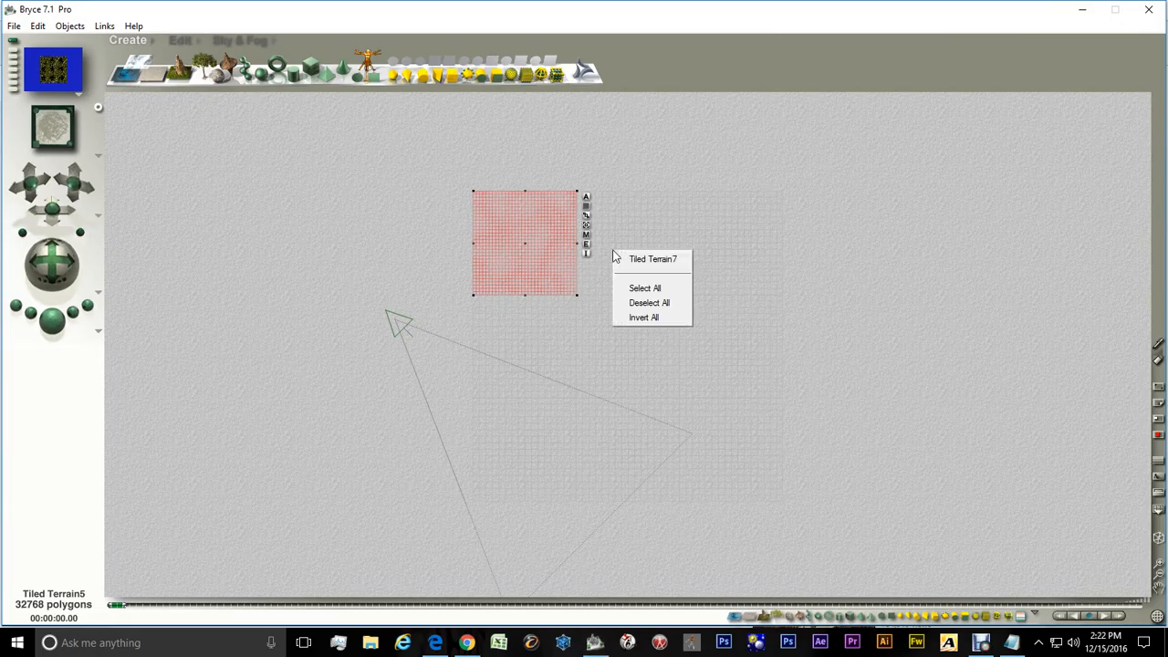
left_click(644, 260)
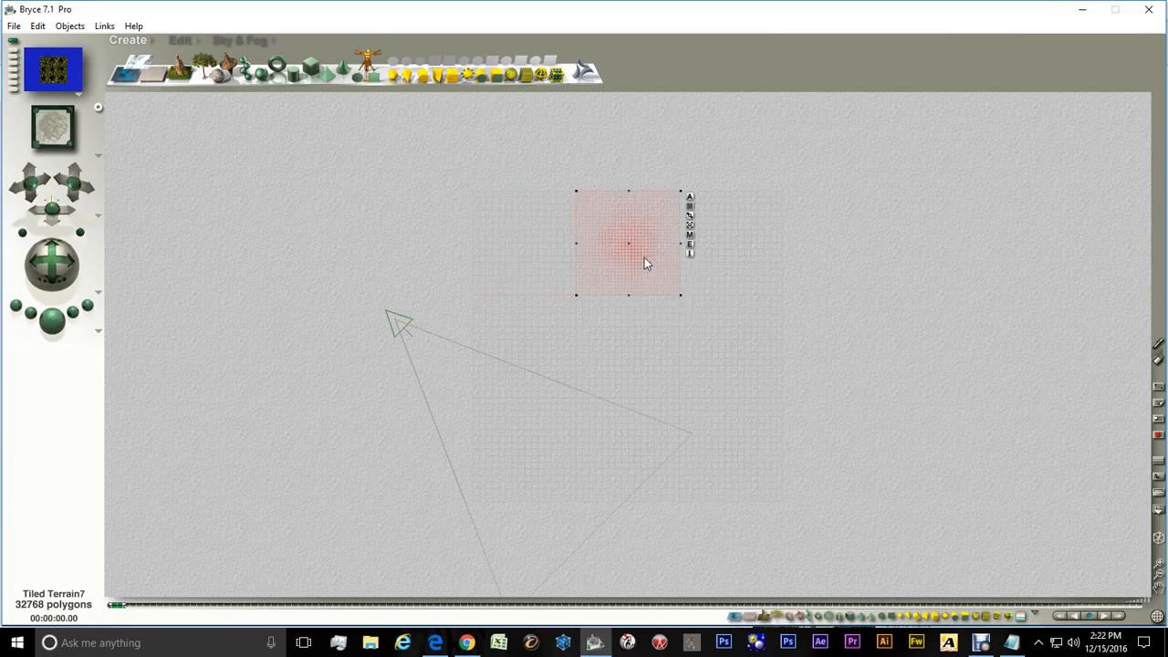
left_click(691, 245)
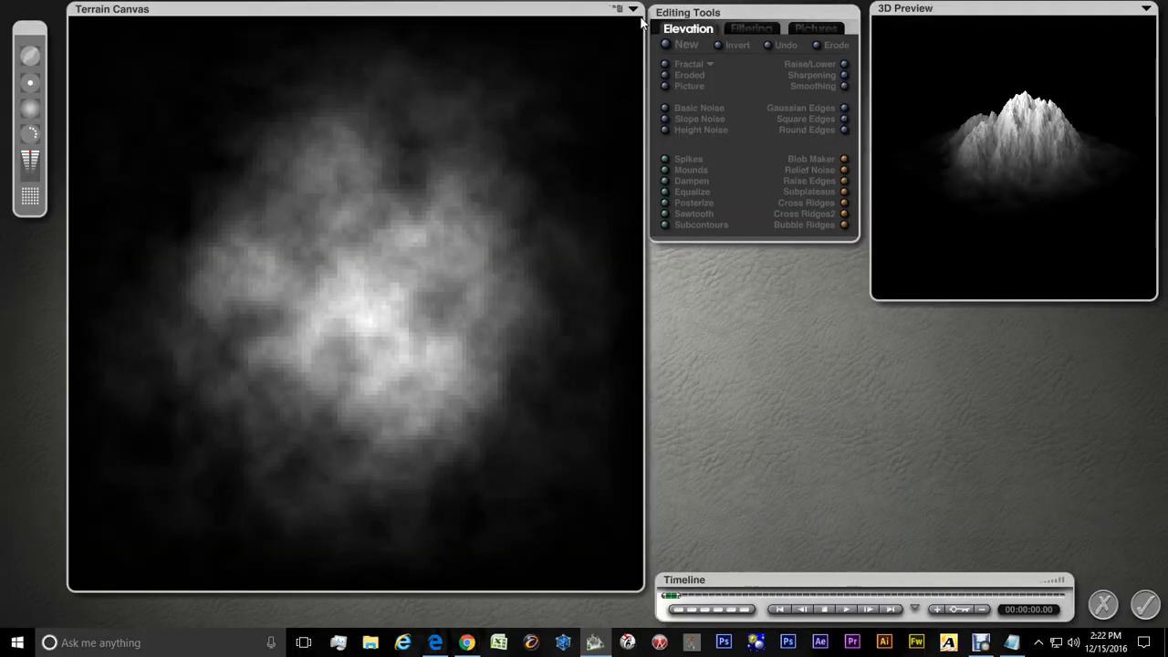
Apply the Tile East option from the fractal options
left_click(711, 65)
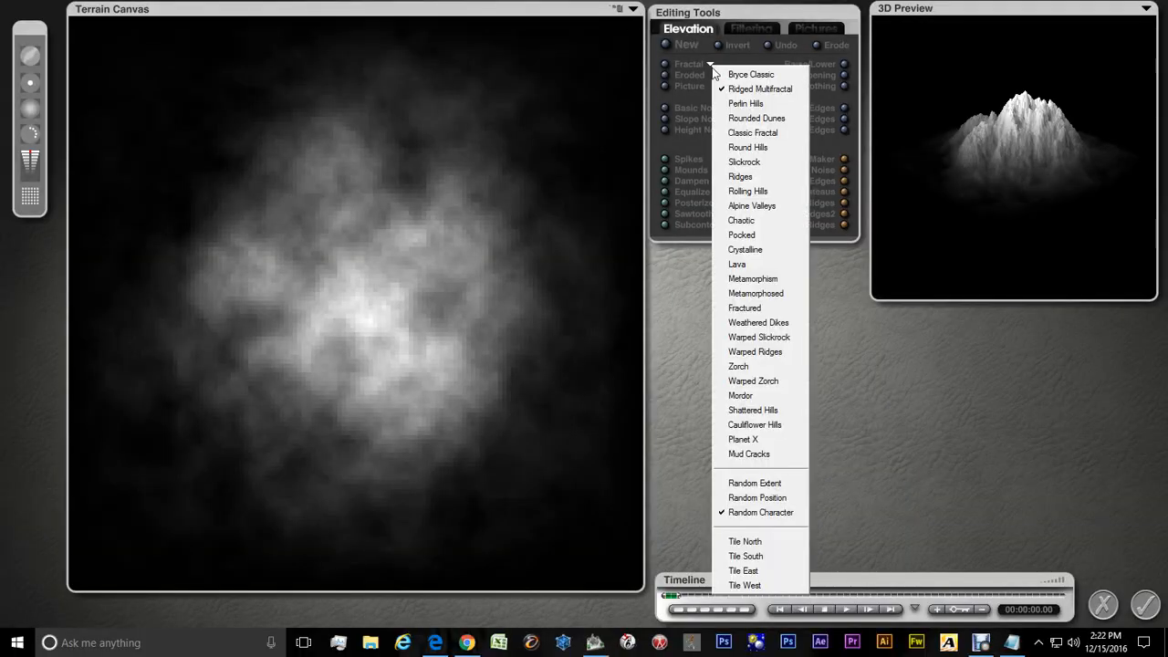
left_click(745, 570)
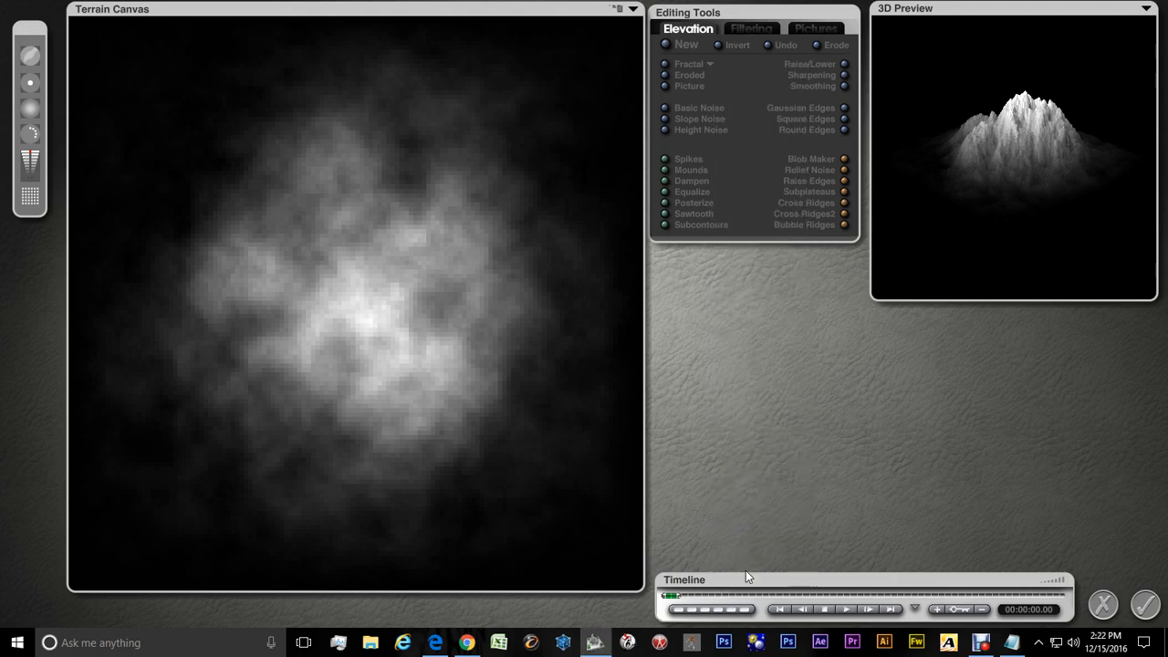
Generate a new fractal terrain for the Tiled Terrain7 tile and accept it in the Terrain Editor
left_click(710, 66)
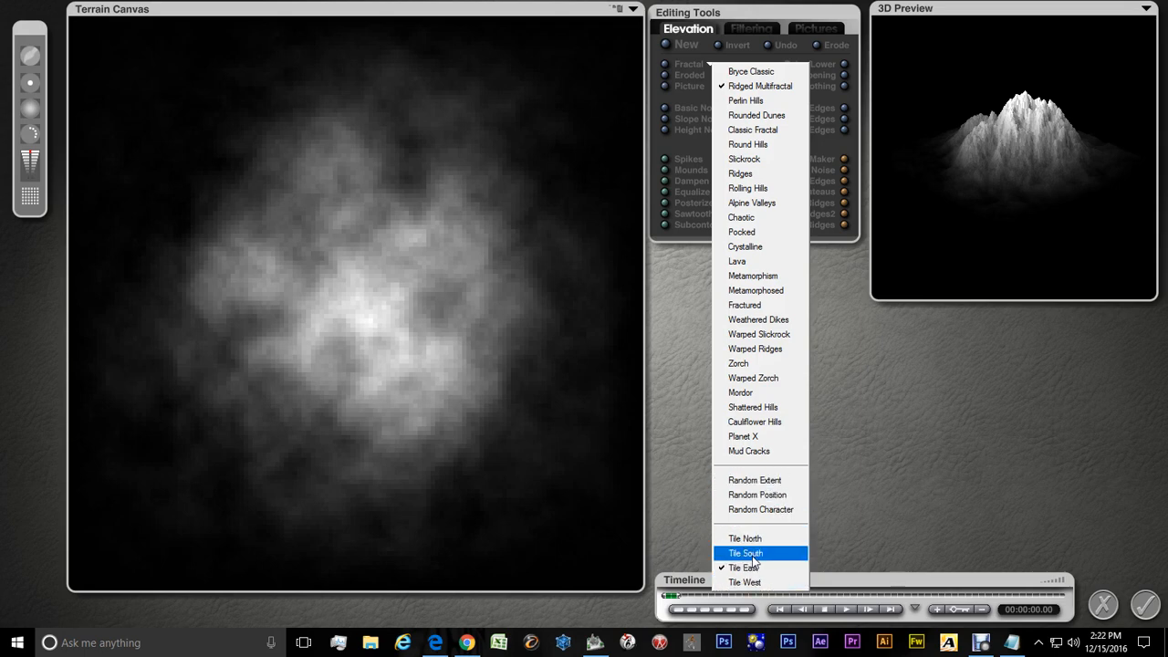
left_click(1116, 403)
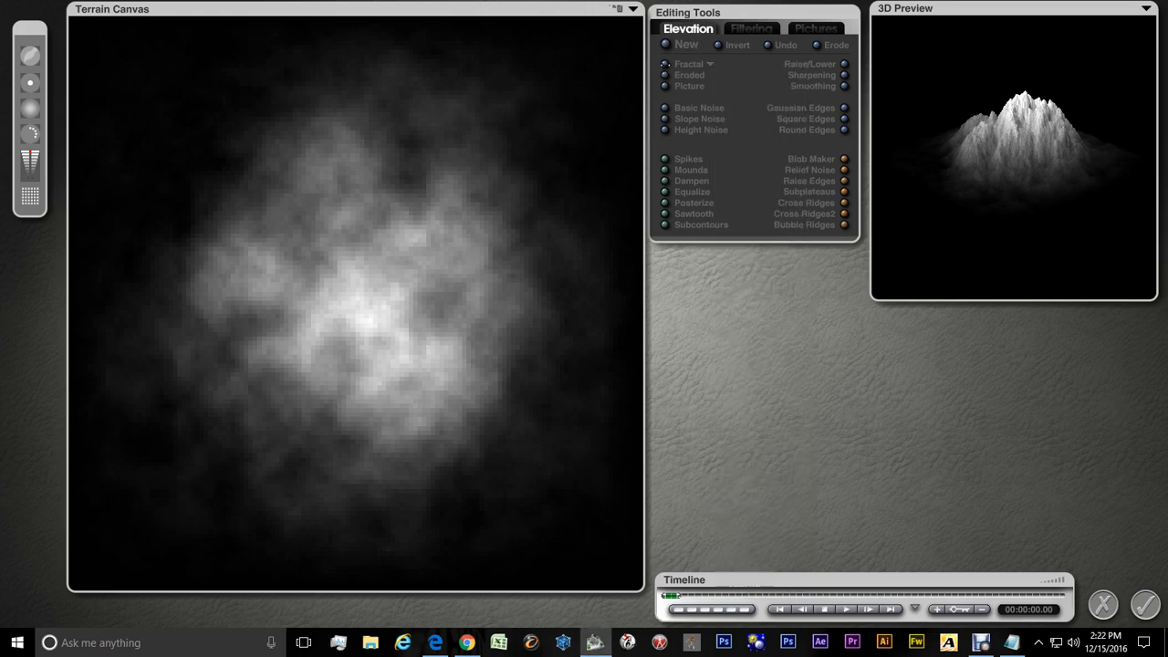
left_click(664, 64)
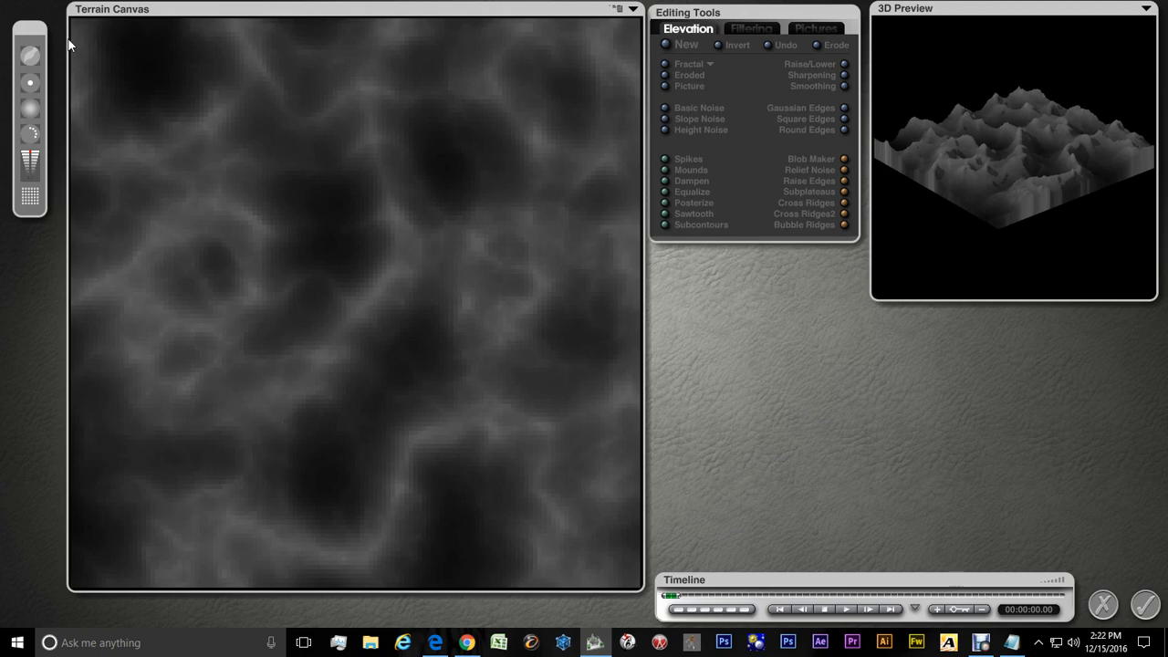
left_click(1146, 606)
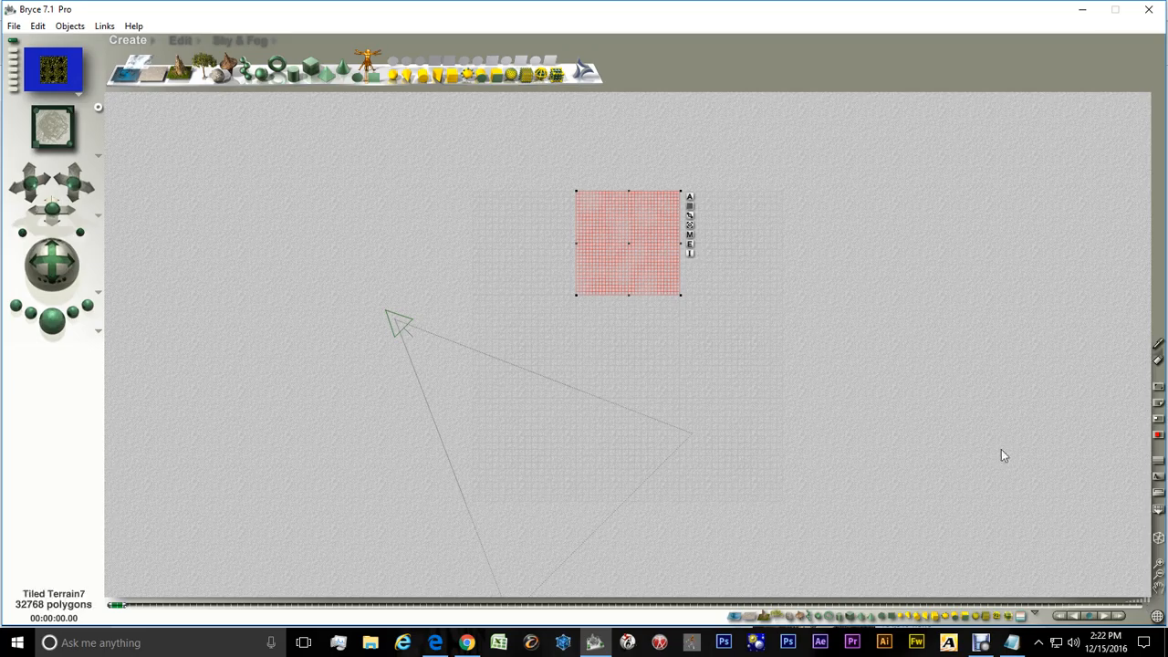
Select the Tiled Terrain9 tile, generate a new fractal terrain for it in the Terrain Editor, and accept it
right_click(741, 239)
left_click(771, 245)
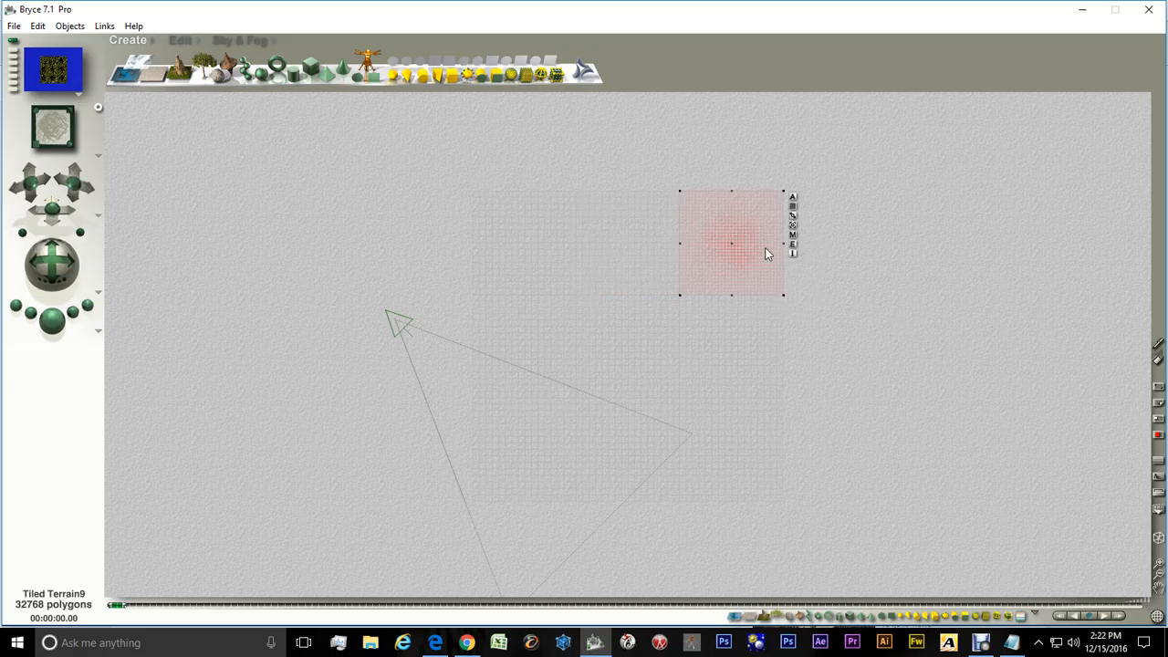
left_click(793, 245)
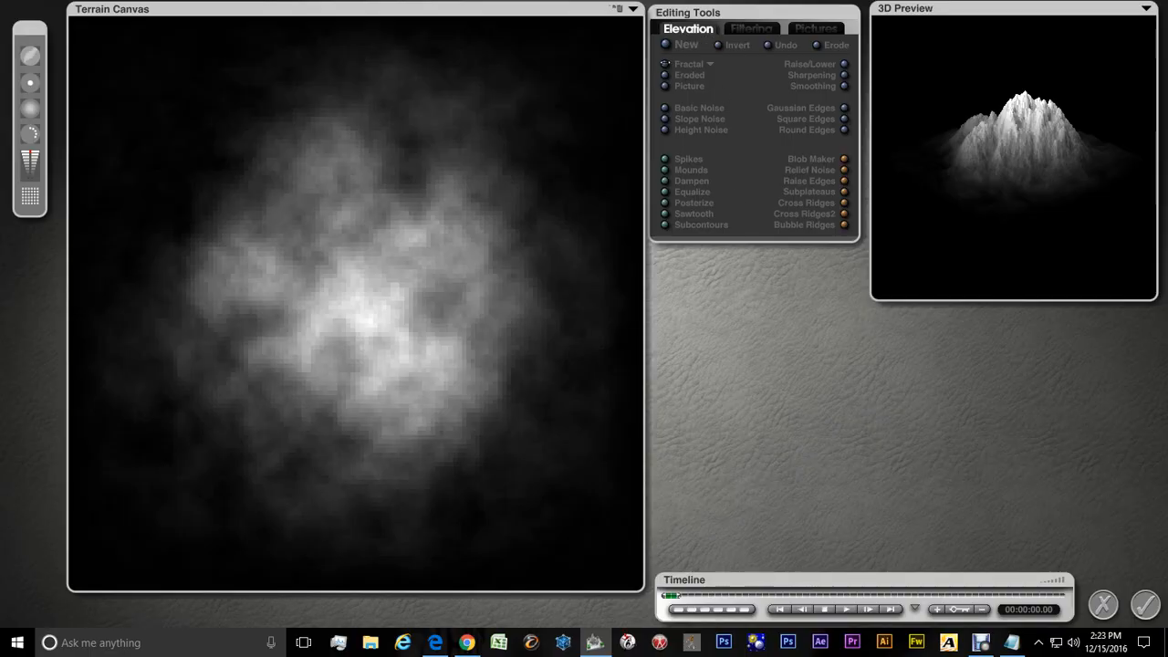
left_click(665, 64)
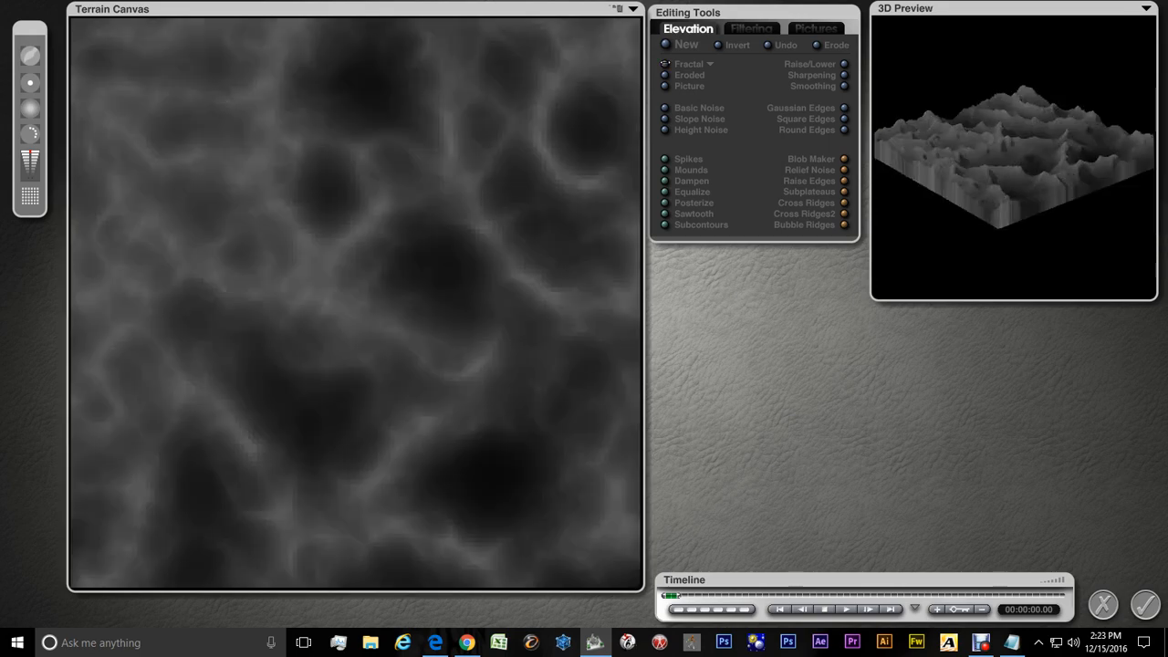
left_click(1145, 605)
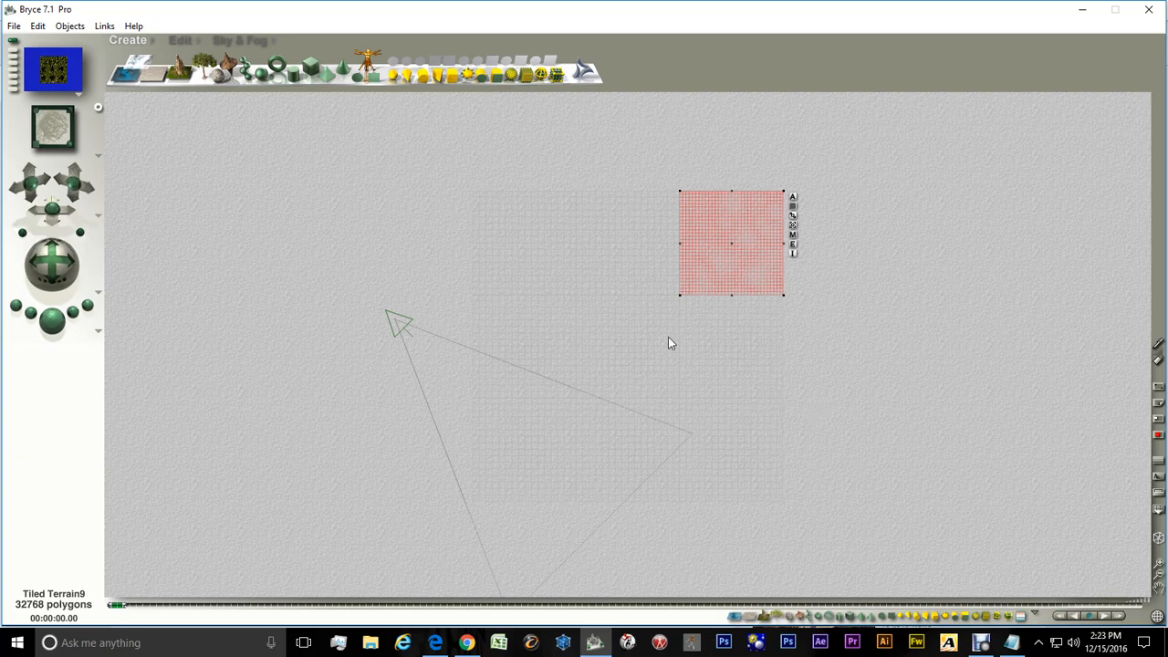
Select the Tiled Terrain8 tile and open it in the Terrain Editor
right_click(749, 350)
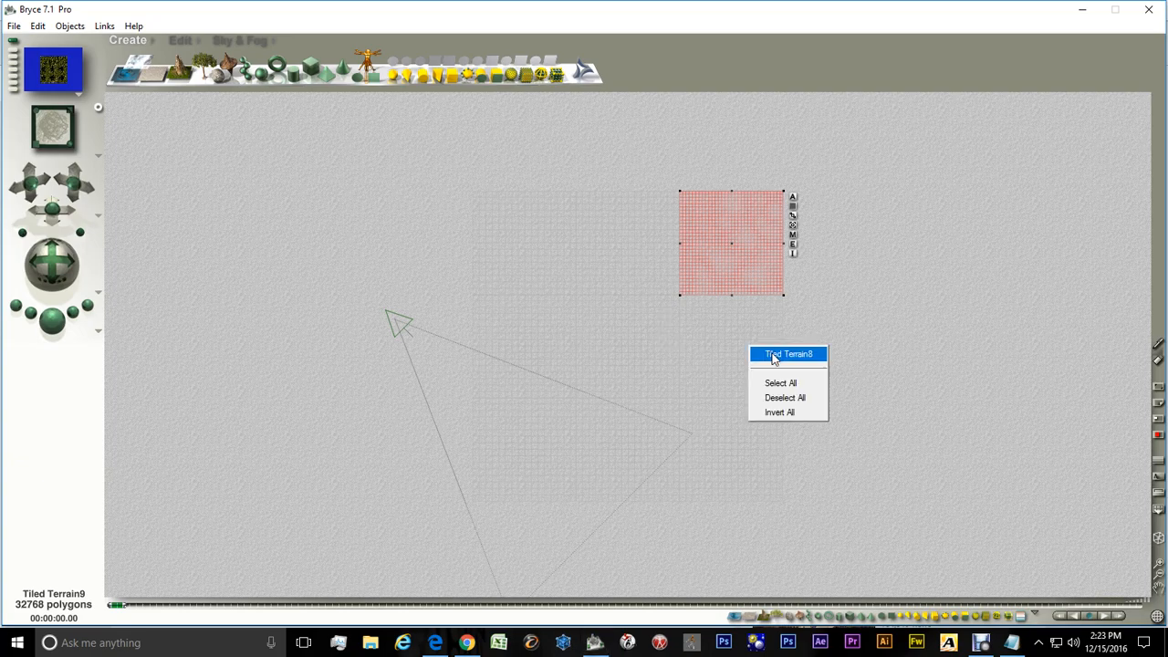
left_click(773, 355)
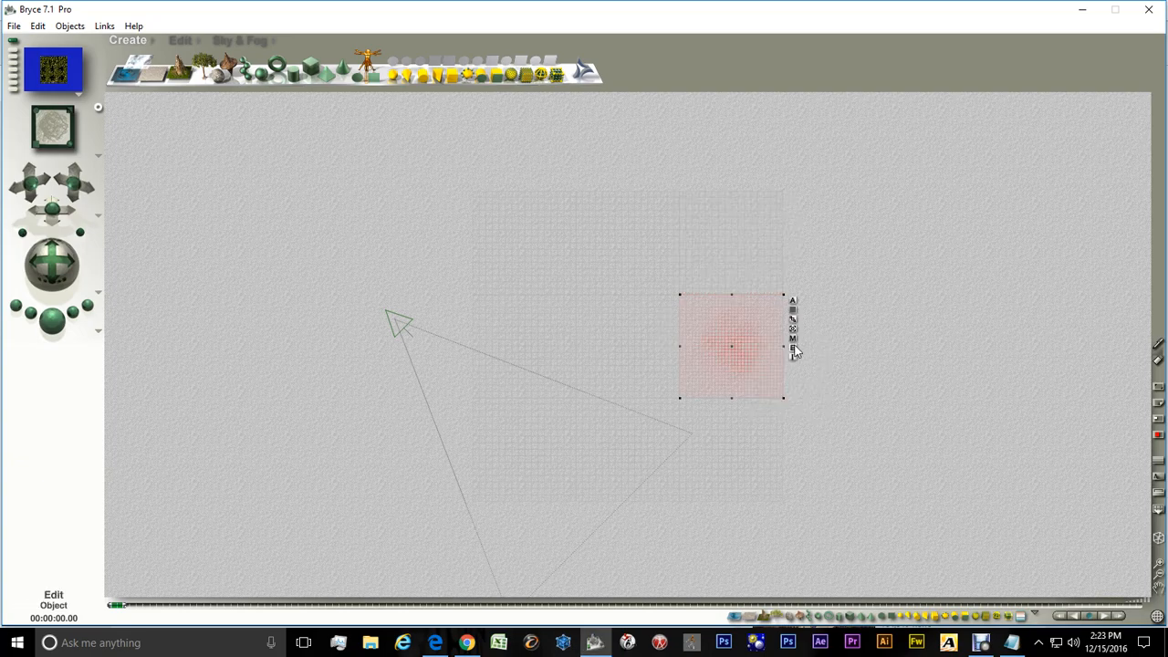
left_click(793, 350)
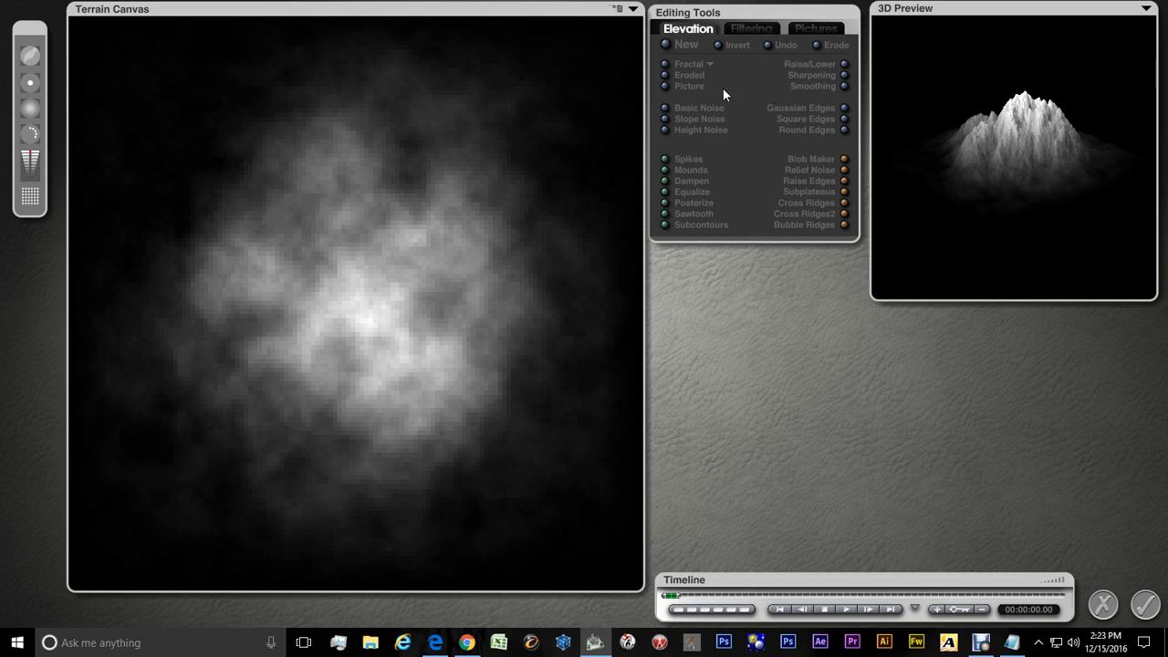
Switch the fractal tiling to Tile South, generate a new fractal terrain, and accept it
left_click(711, 65)
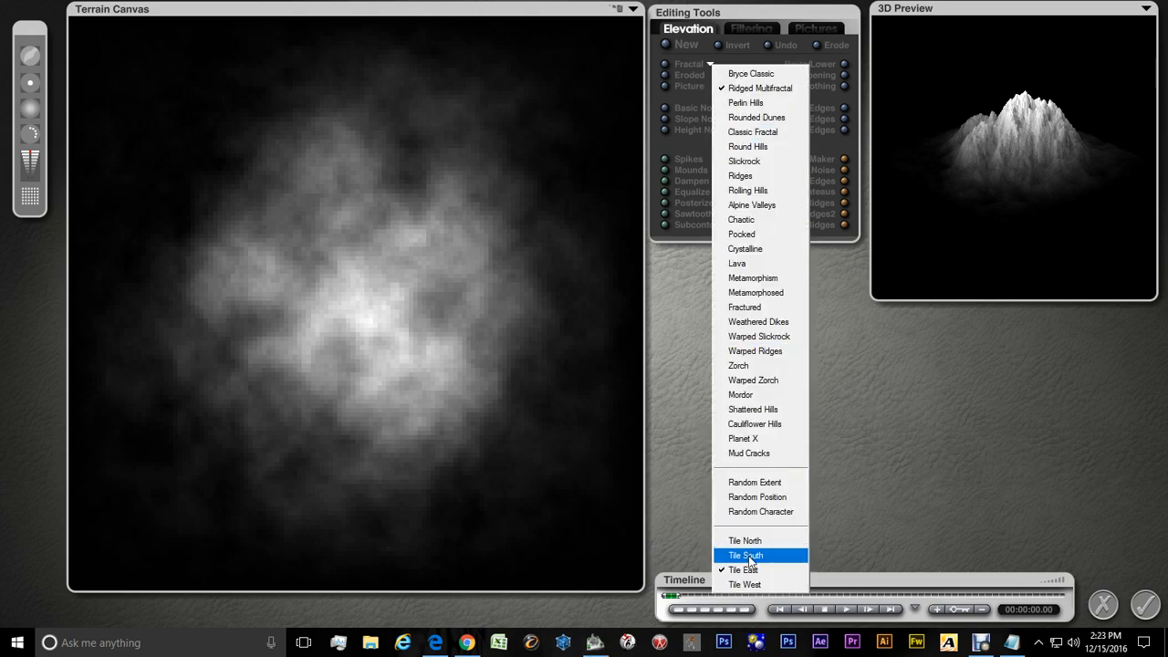
left_click(748, 555)
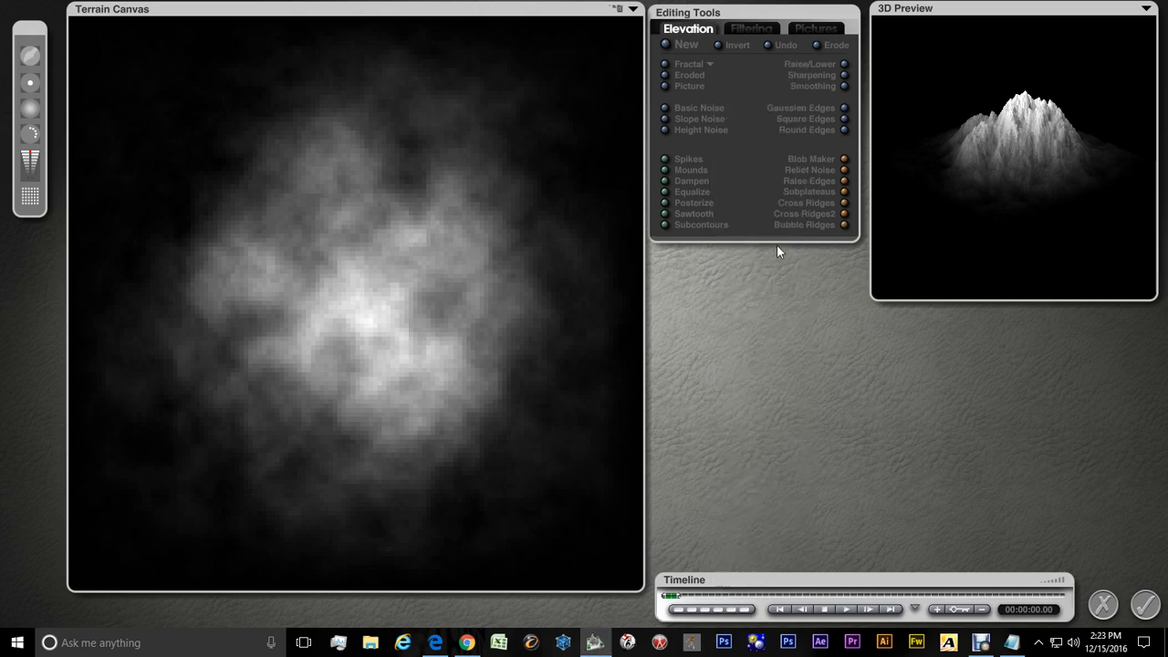
left_click(662, 64)
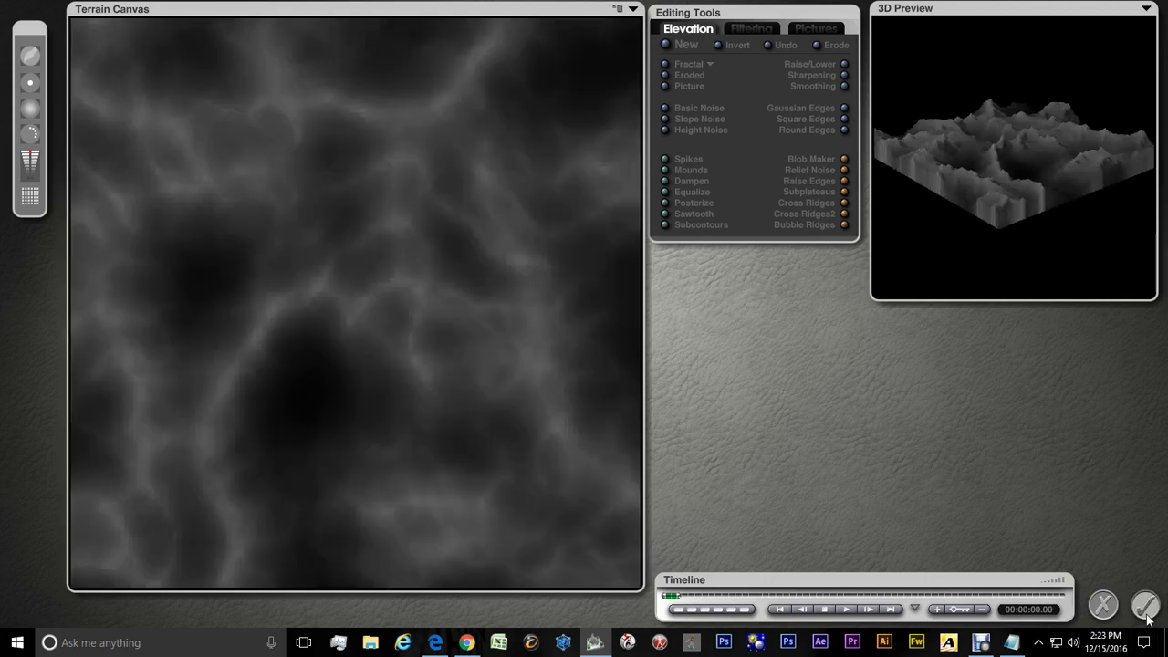
left_click(1145, 606)
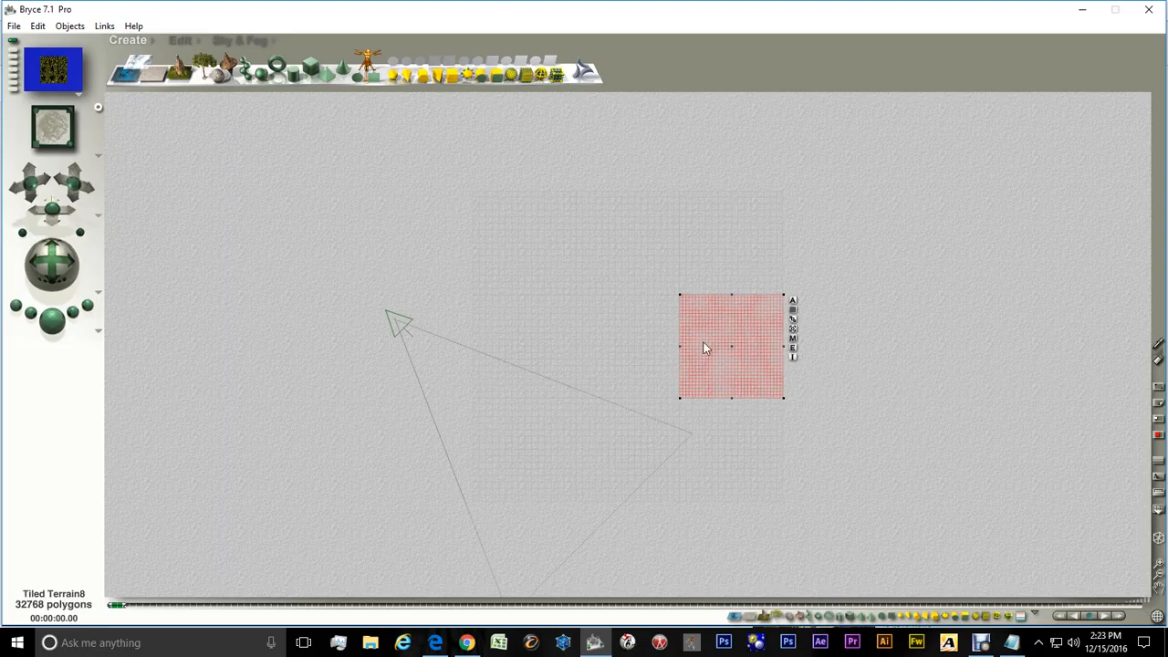
Select the Tiled Terrain6 tile and open it in the Terrain Editor
right_click(619, 352)
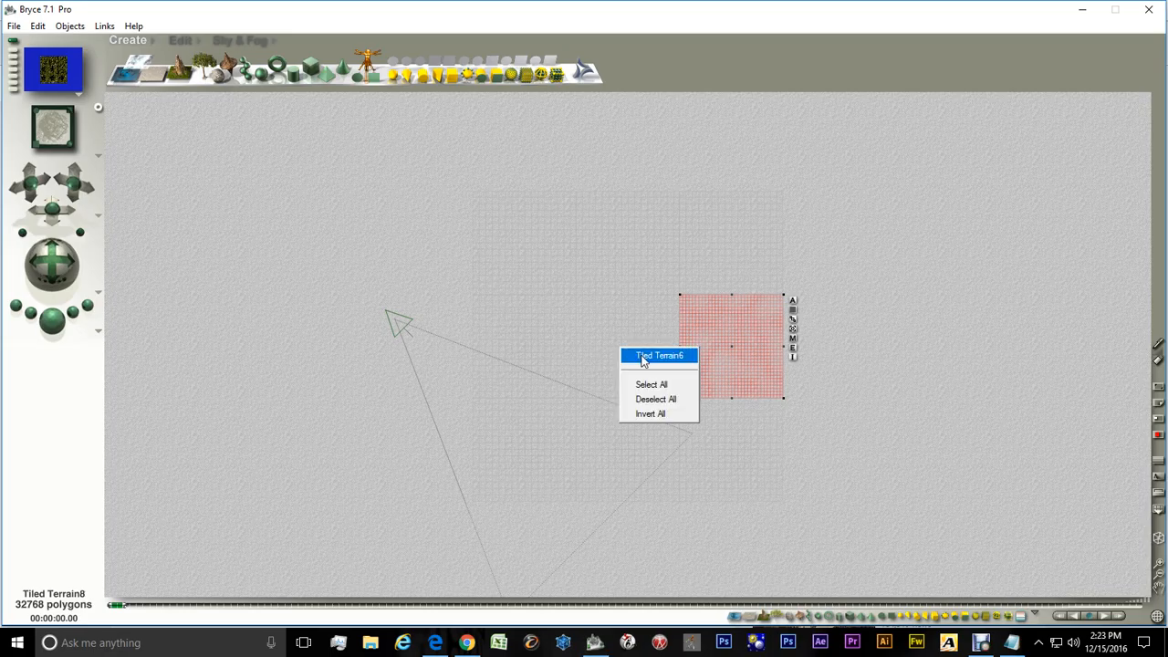
left_click(641, 356)
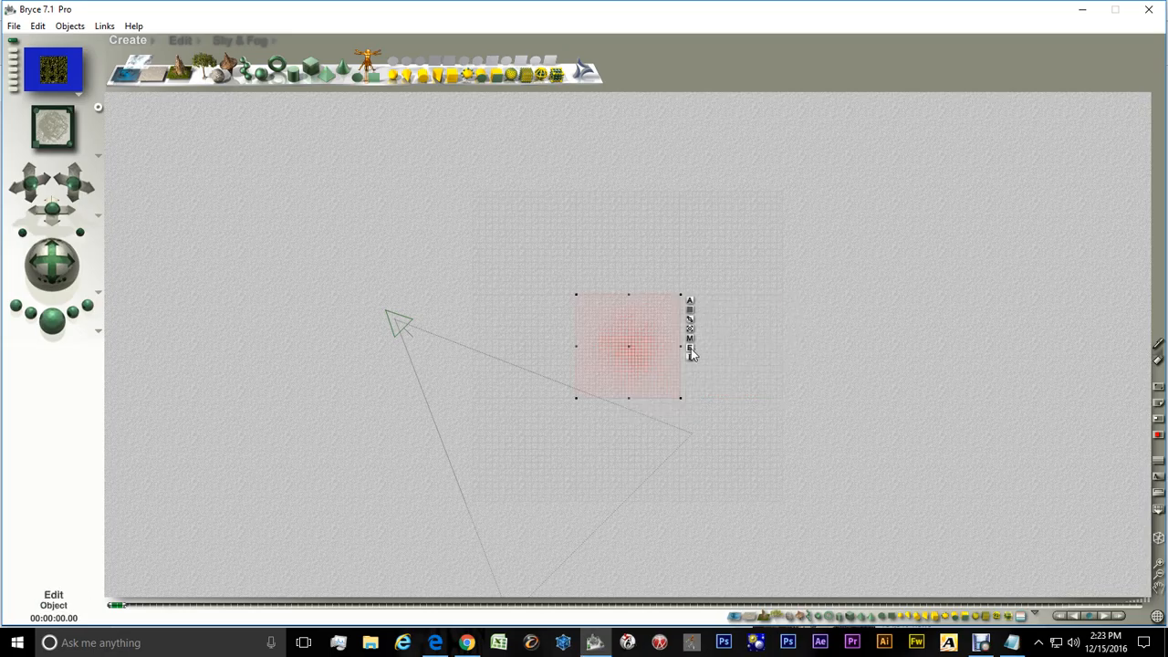
left_click(687, 348)
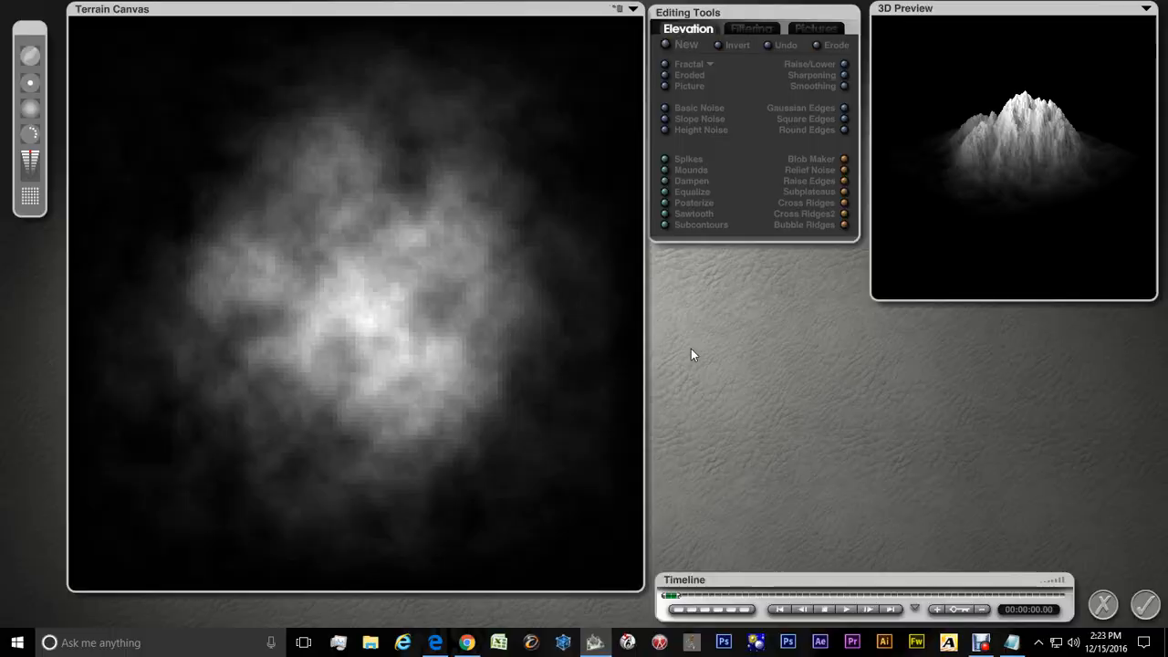
Switch the fractal tiling to Tile West, generate a new fractal terrain, and accept it
left_click(711, 64)
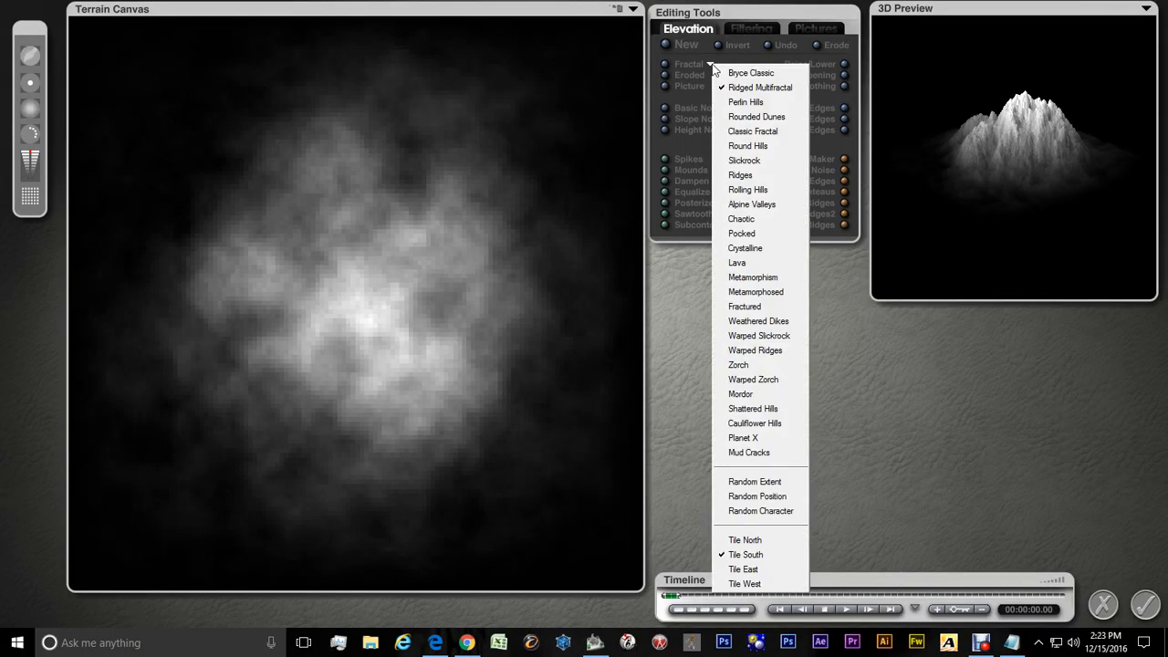
left_click(744, 584)
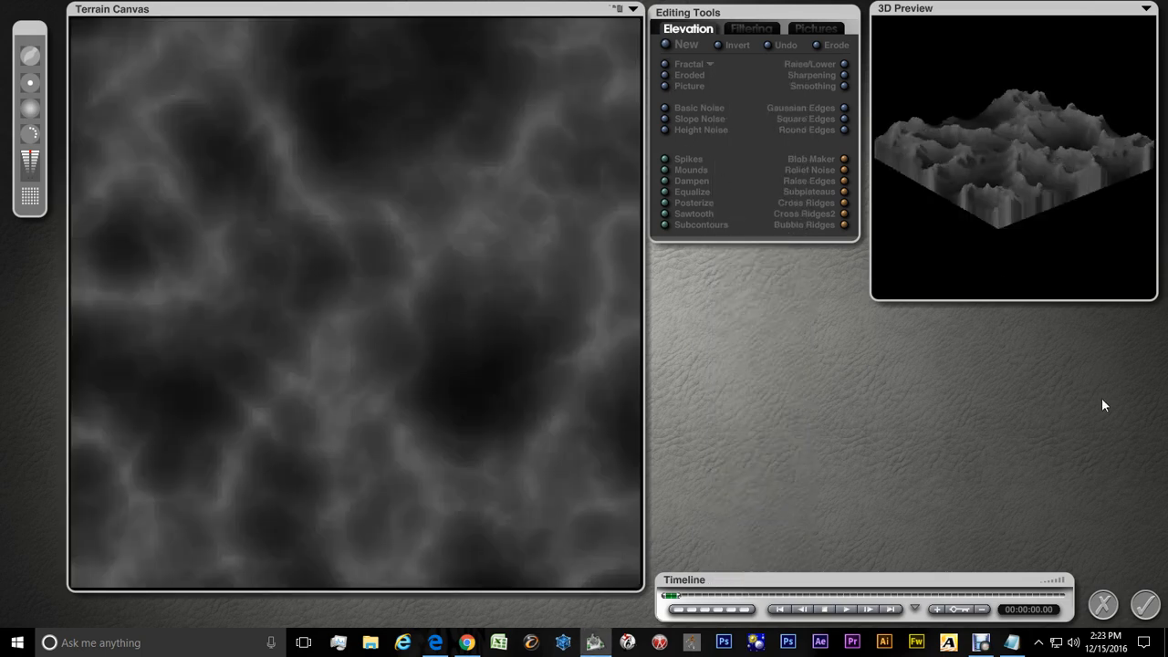
left_click(1145, 605)
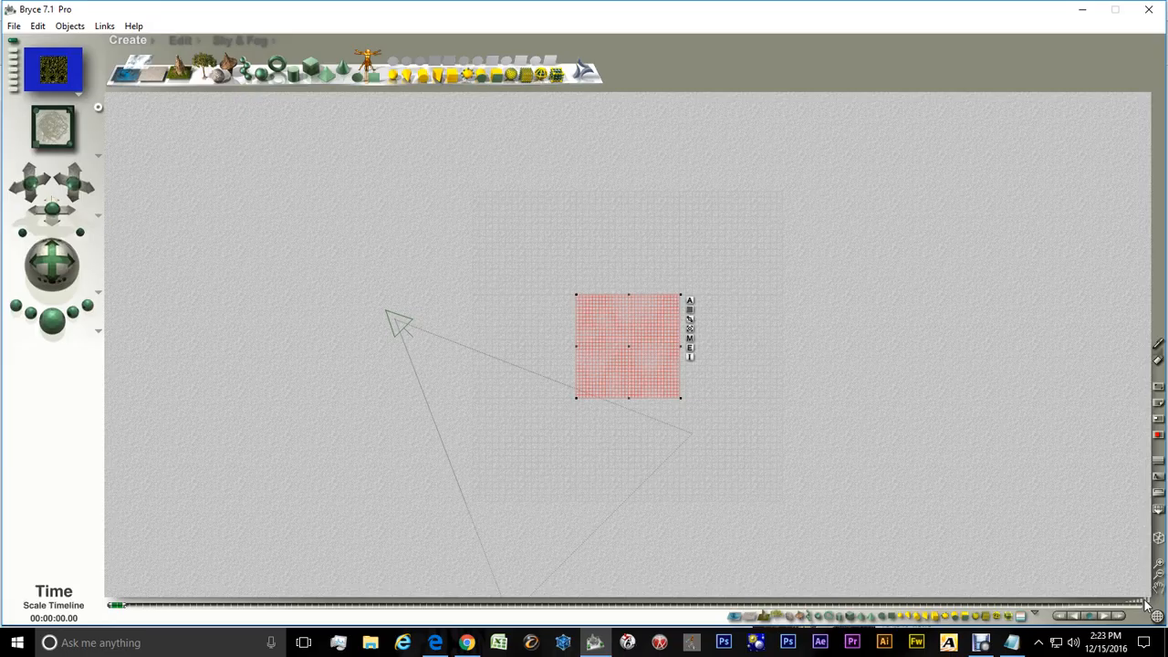
Select the Tiled Terrain4 tile, generate a new fractal terrain for it in the Terrain Editor, and accept it
right_click(503, 337)
left_click(541, 347)
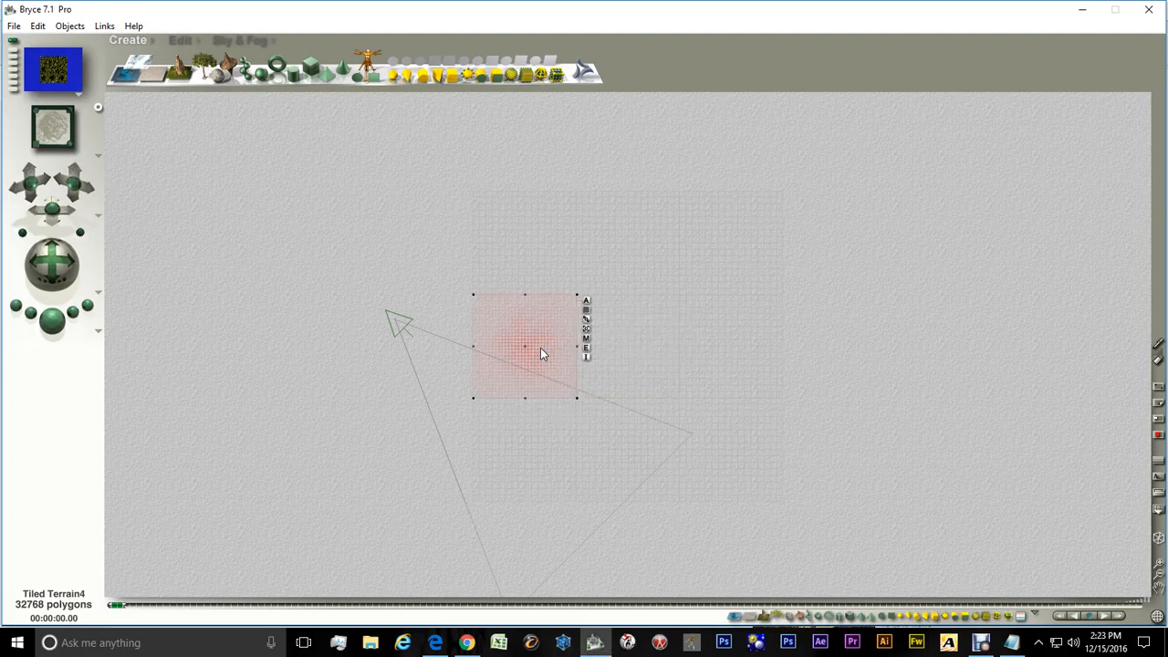
left_click(587, 348)
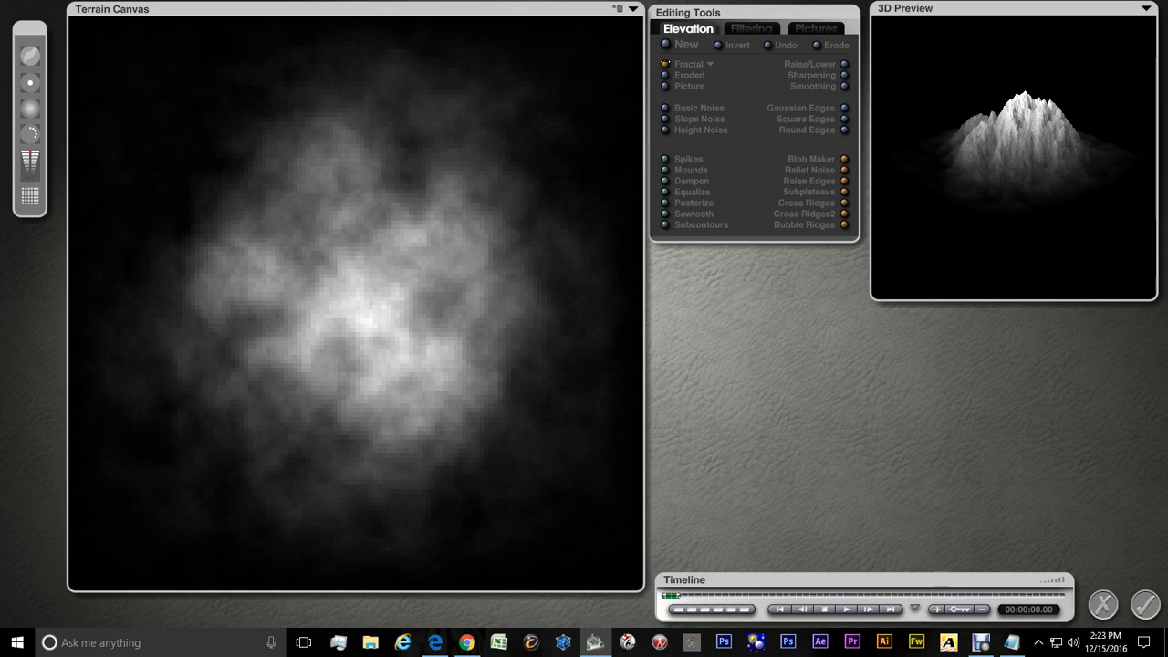
left_click(806, 172)
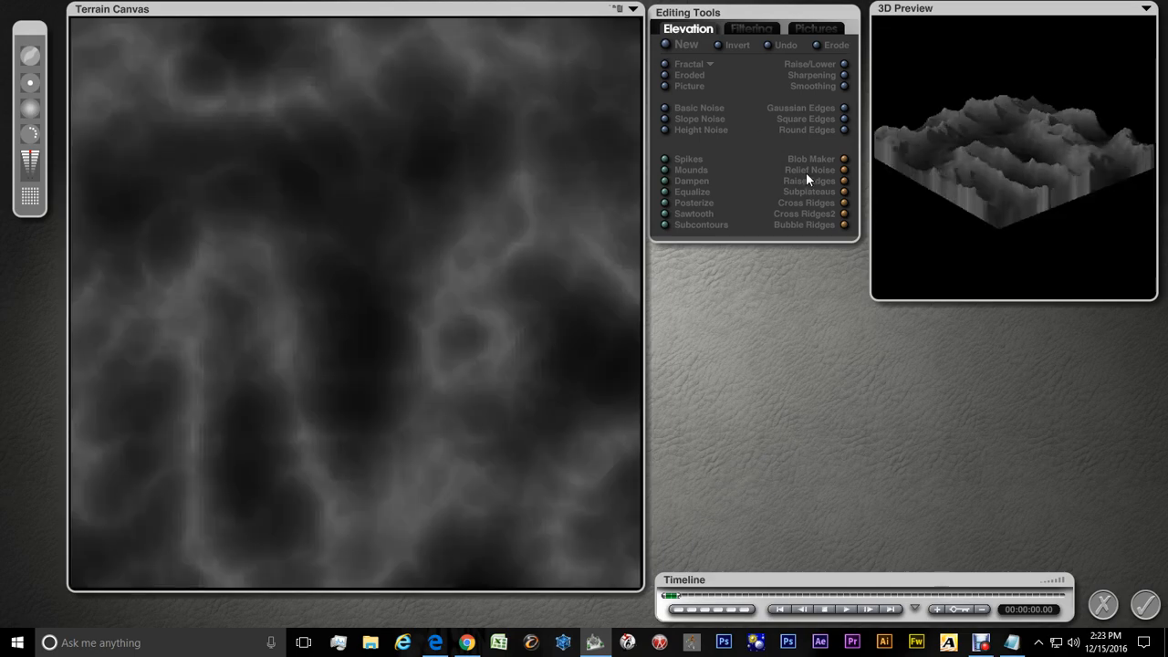
left_click(1146, 607)
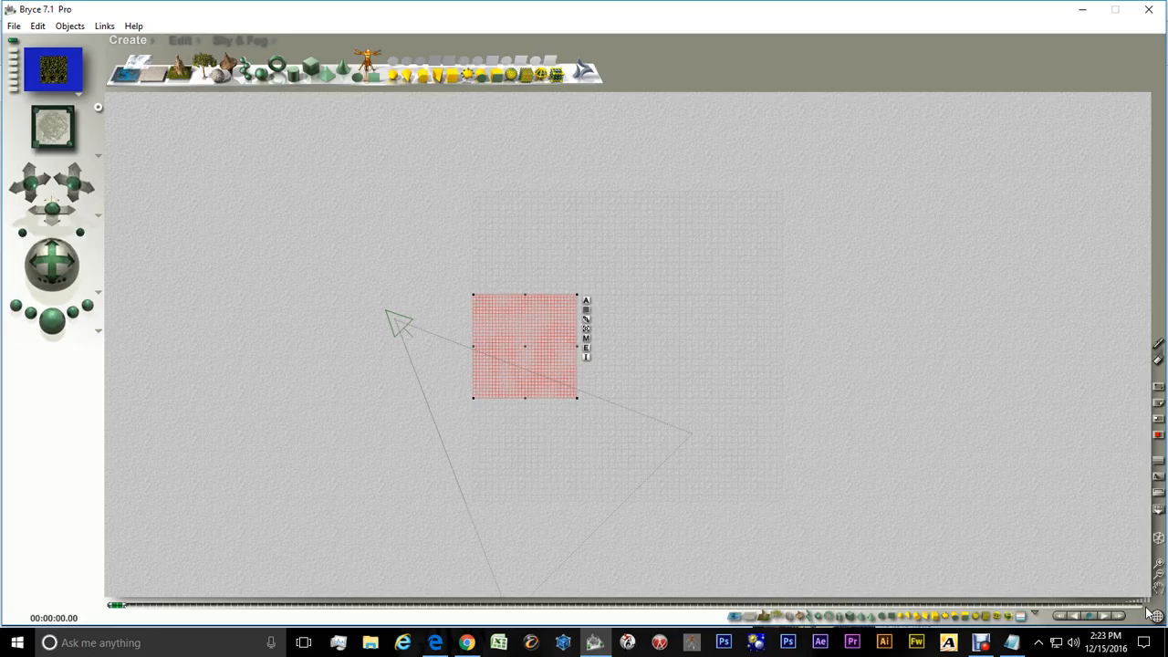
Select the Tiled Terrain1 tile and open it in the Terrain Editor
right_click(503, 459)
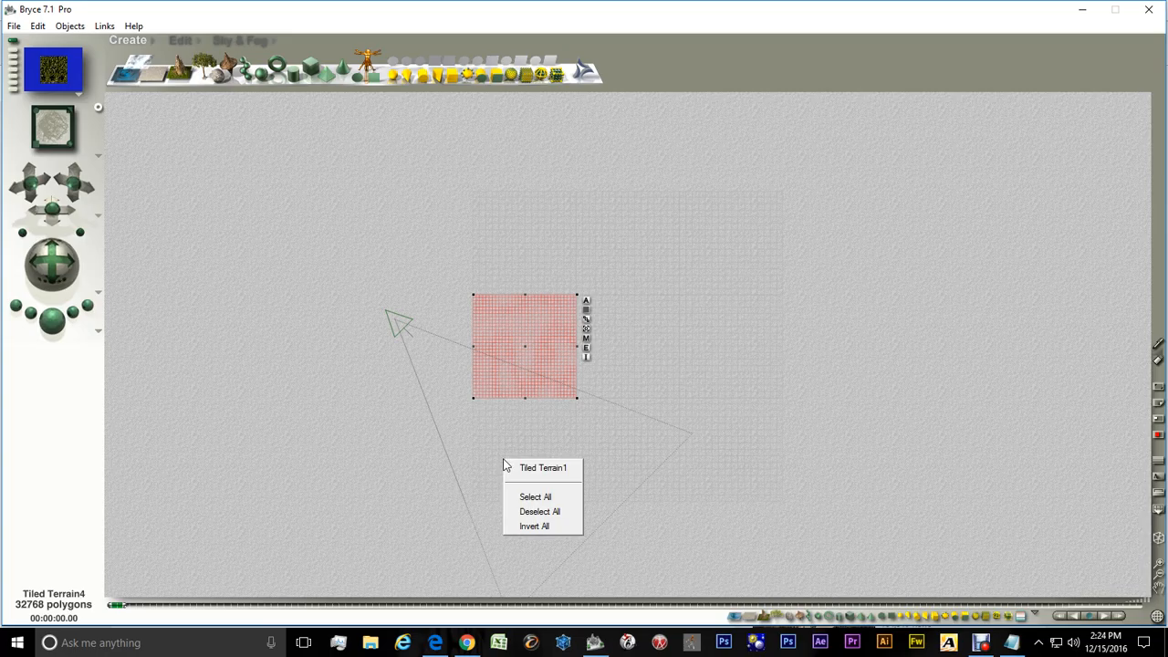
left_click(554, 468)
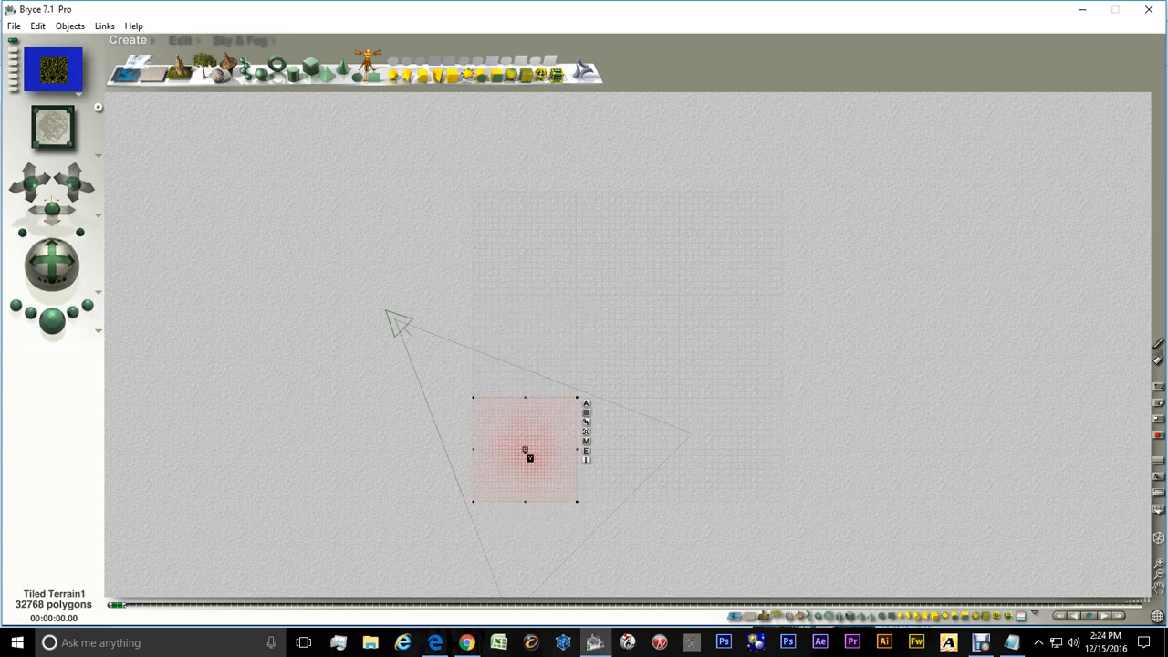
left_click(587, 451)
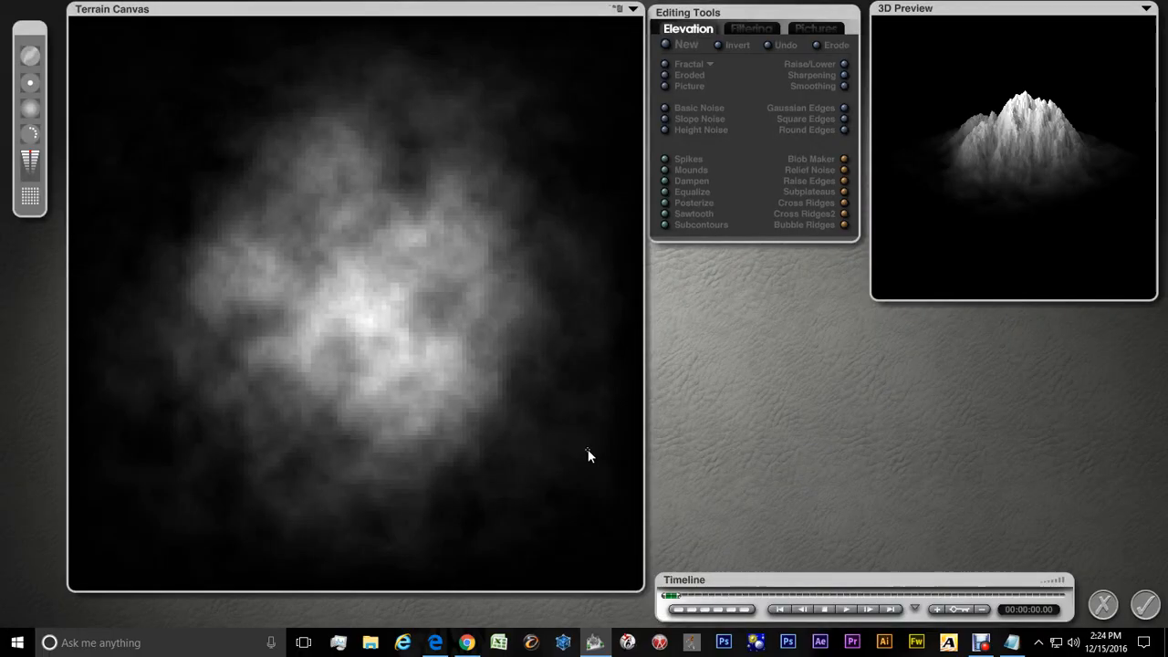
Switch the fractal tiling to Tile South, generate a new fractal terrain, and accept it
left_click(710, 63)
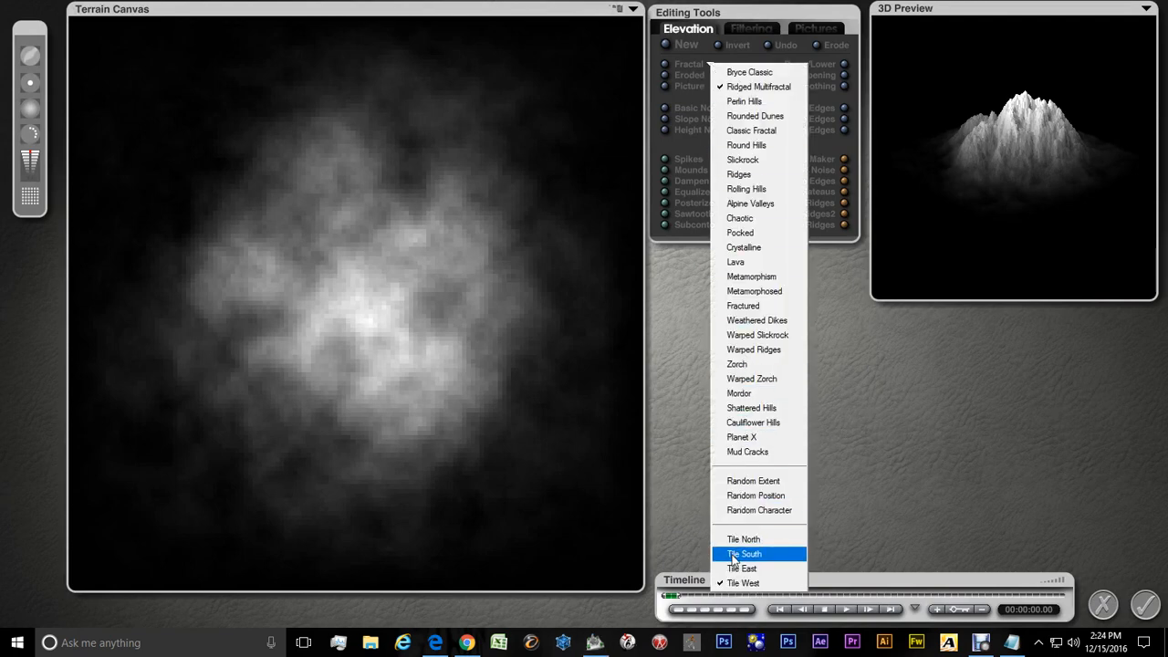
left_click(734, 554)
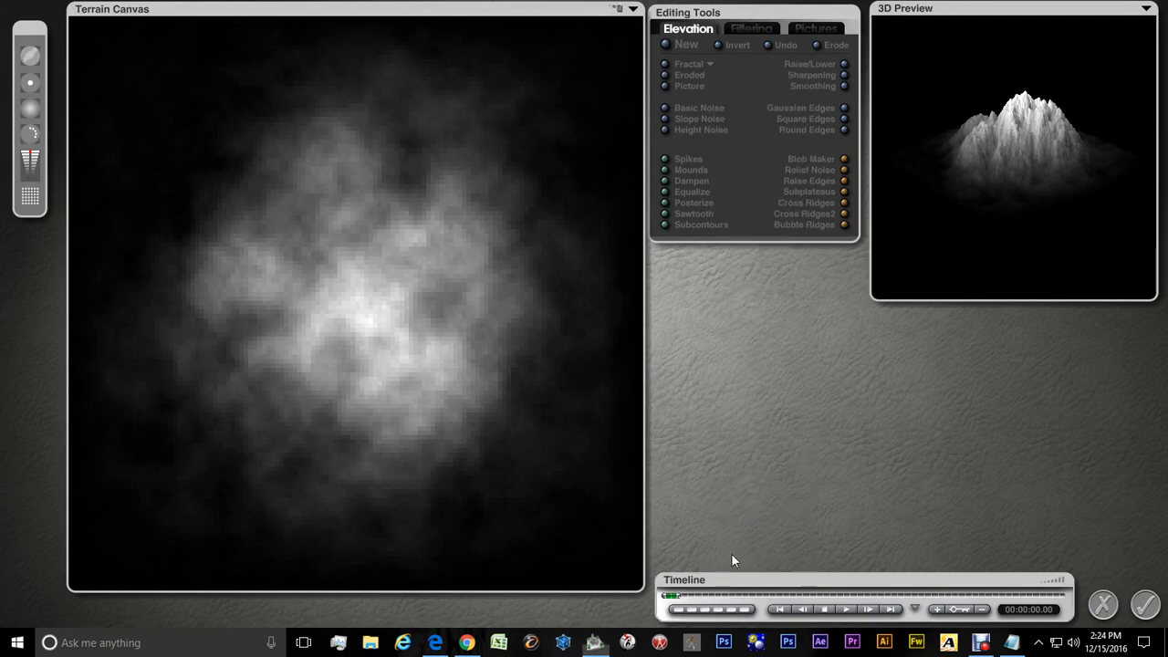
left_click(665, 63)
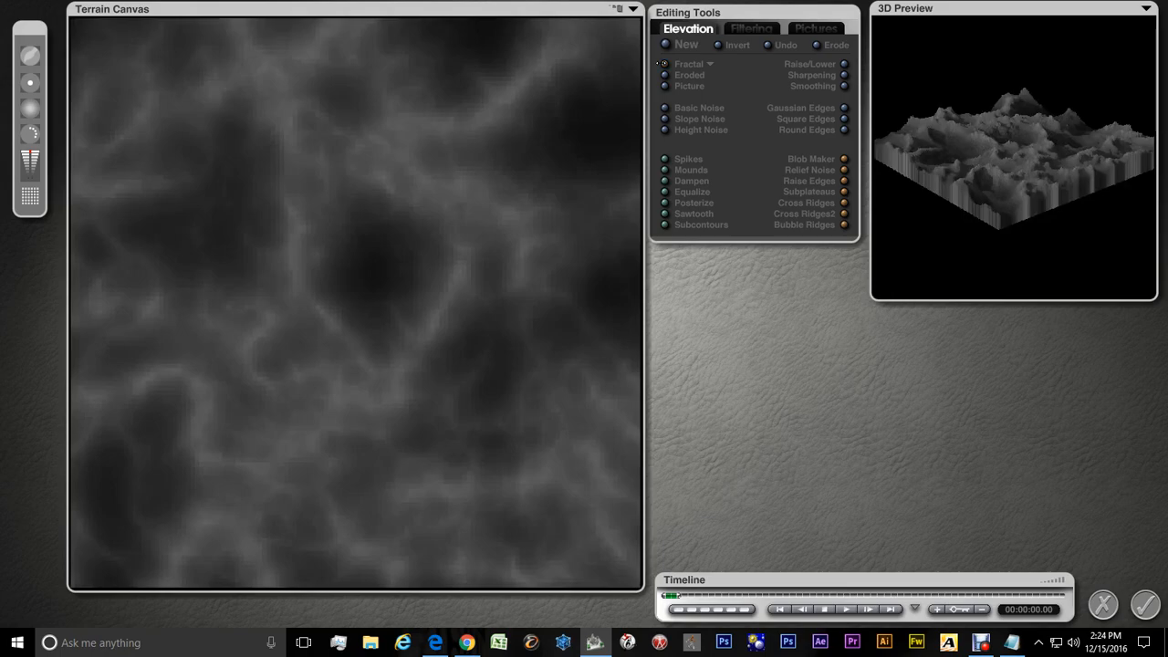
left_click(1144, 604)
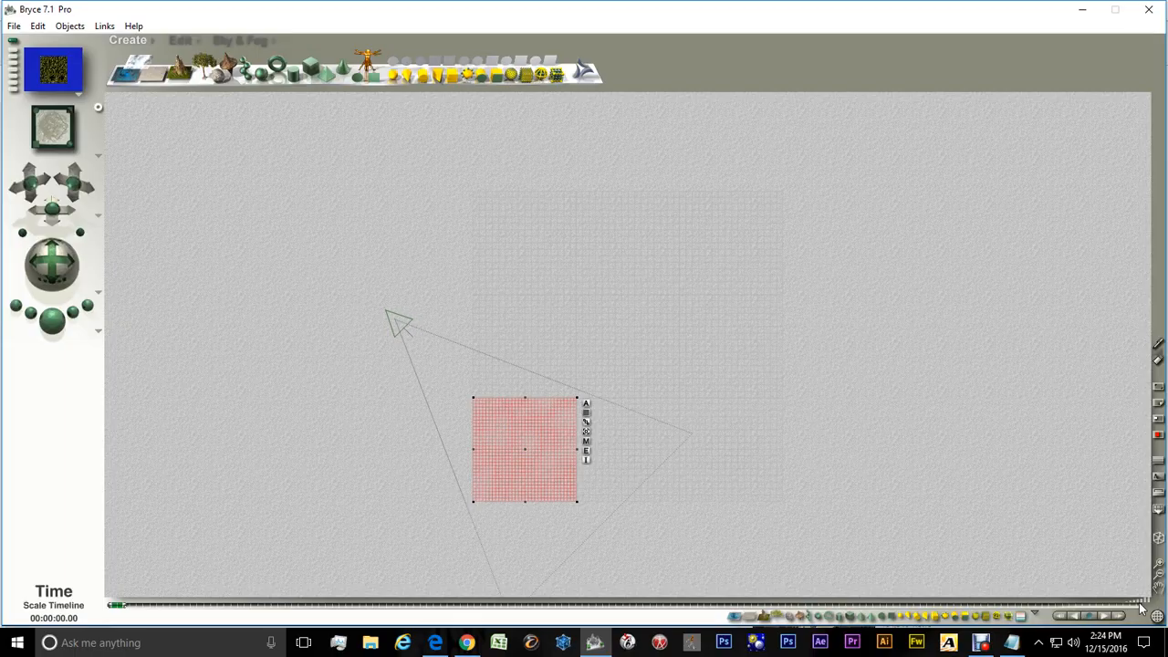
Select the Tiled Terrain2 tile and open it in the Terrain Editor
right_click(628, 447)
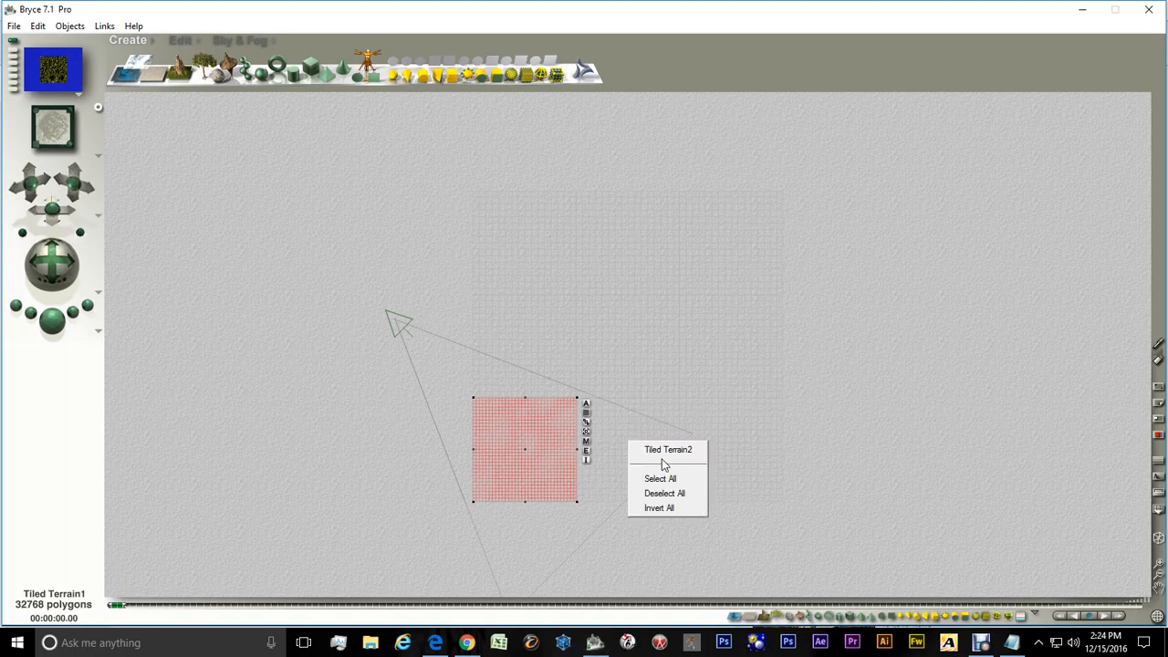
left_click(662, 449)
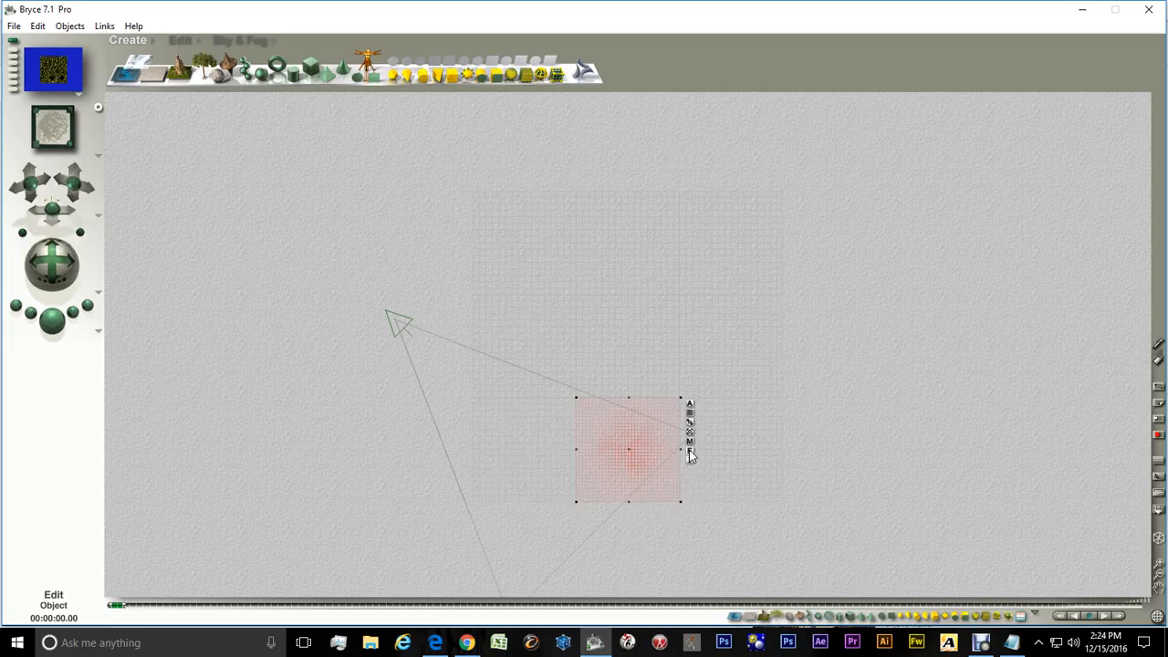
left_click(689, 451)
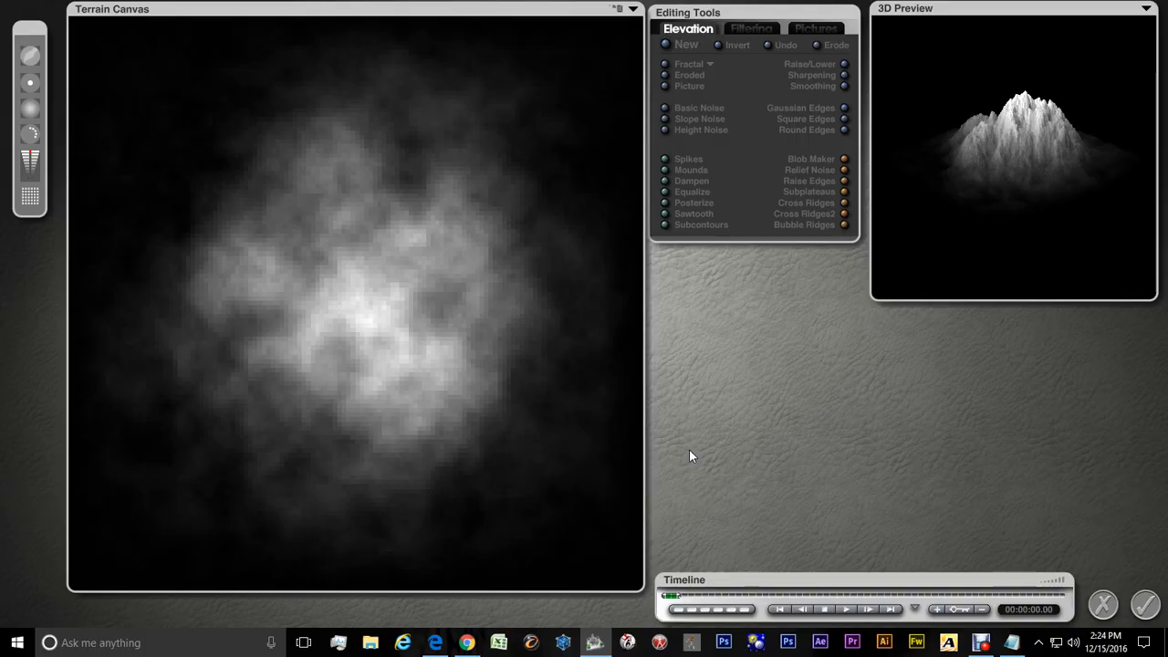
Switch the fractal tiling to Tile East, generate a new fractal terrain, and accept it
left_click(710, 63)
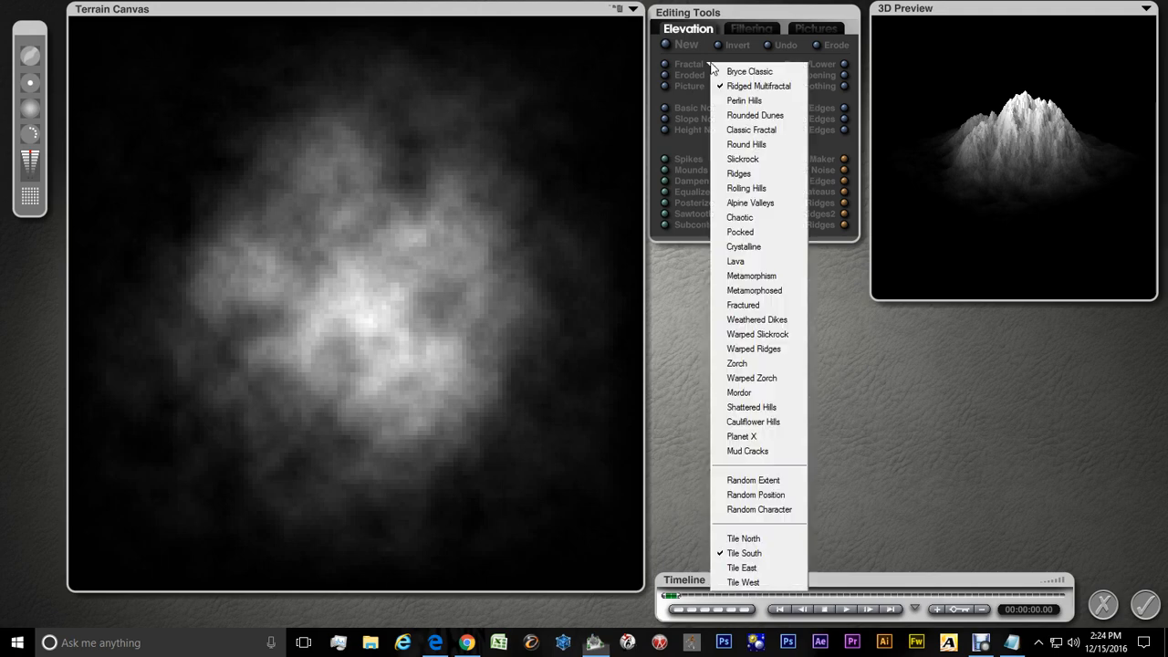
left_click(737, 569)
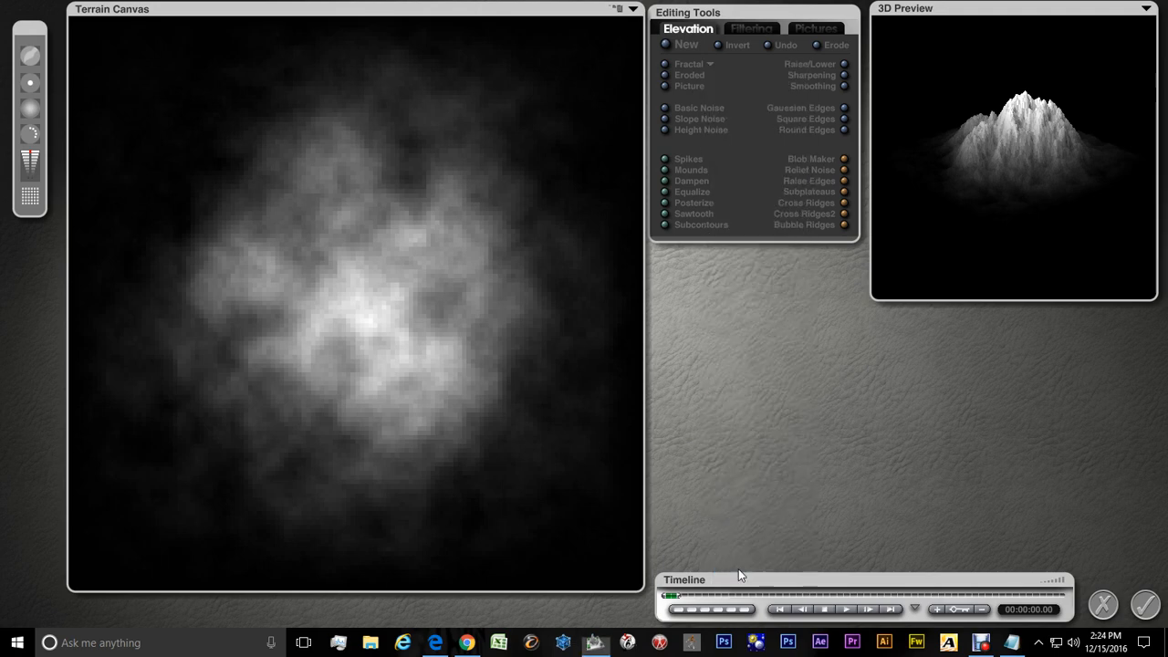
left_click(664, 64)
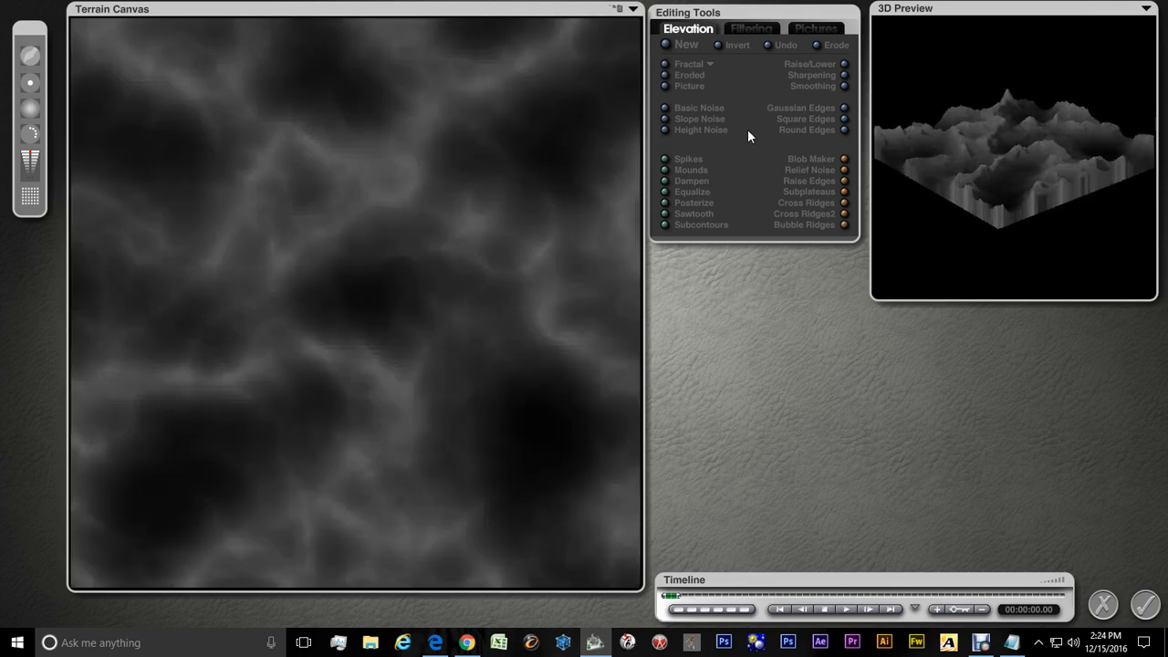
left_click(1143, 611)
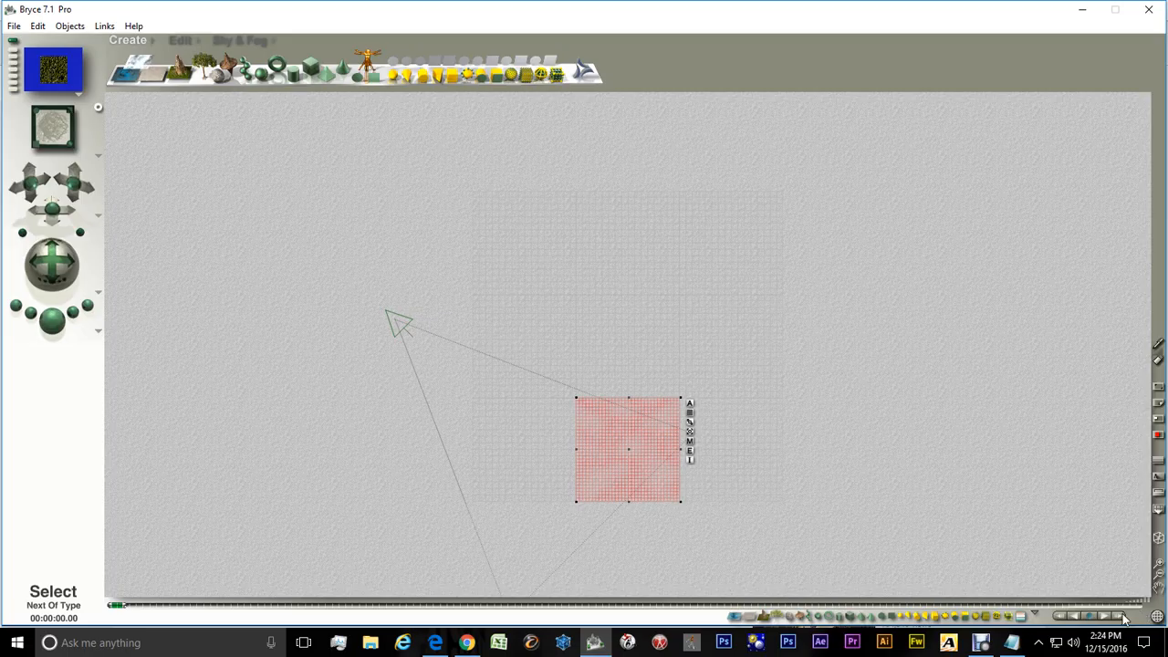
Select the Tiled Terrain3 tile and open it in the Terrain Editor
right_click(742, 452)
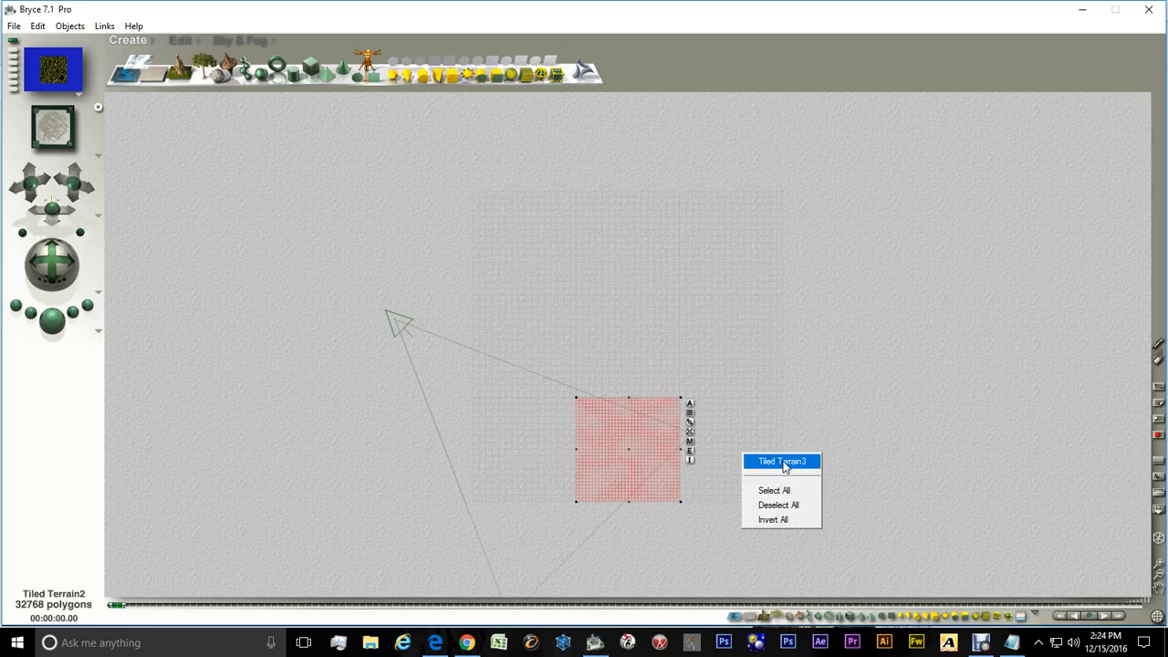
left_click(782, 462)
left_click(793, 450)
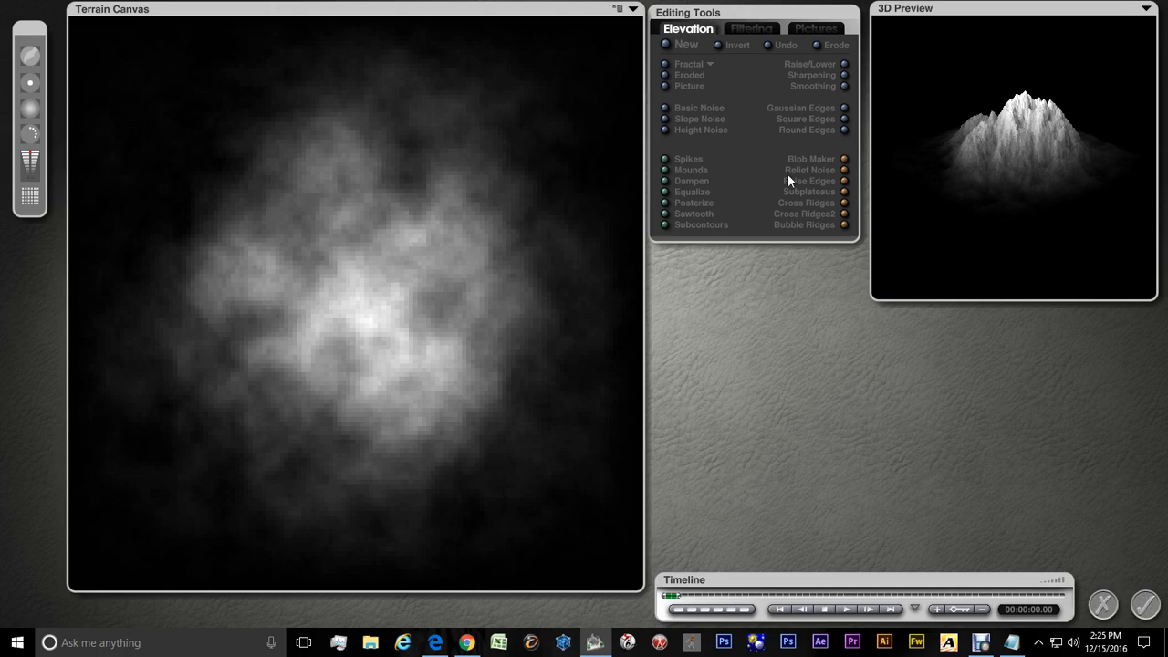
Generate a new fractal terrain with the Tile East tiling kept, and accept it
left_click(711, 65)
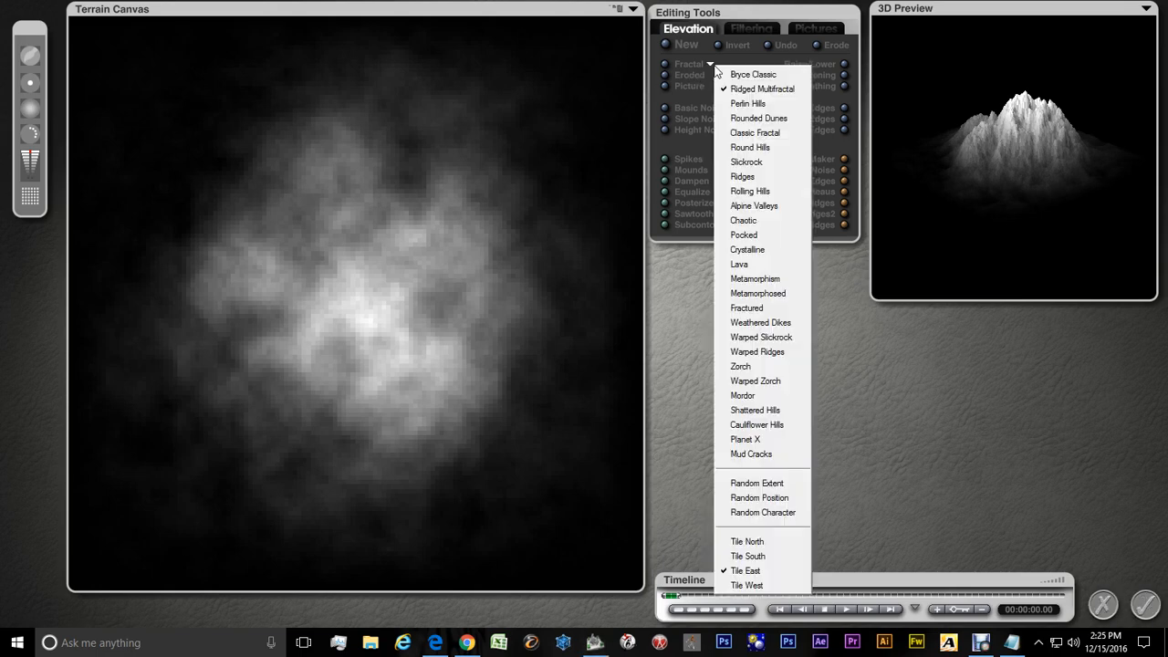
left_click(1106, 422)
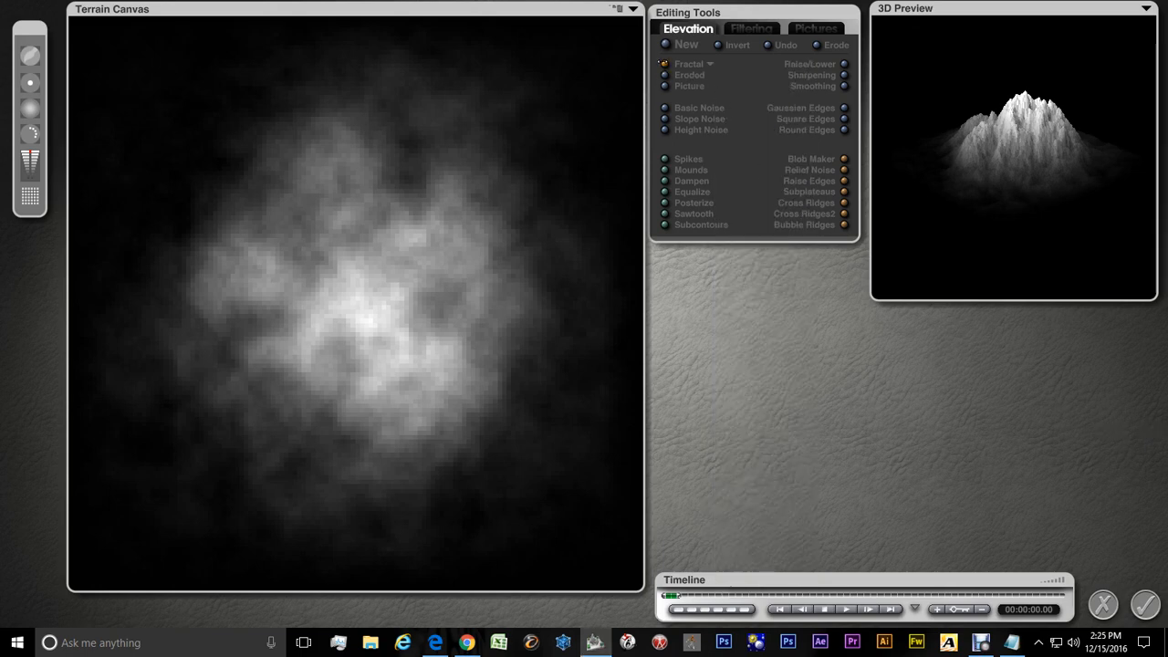
left_click(664, 65)
left_click(1147, 606)
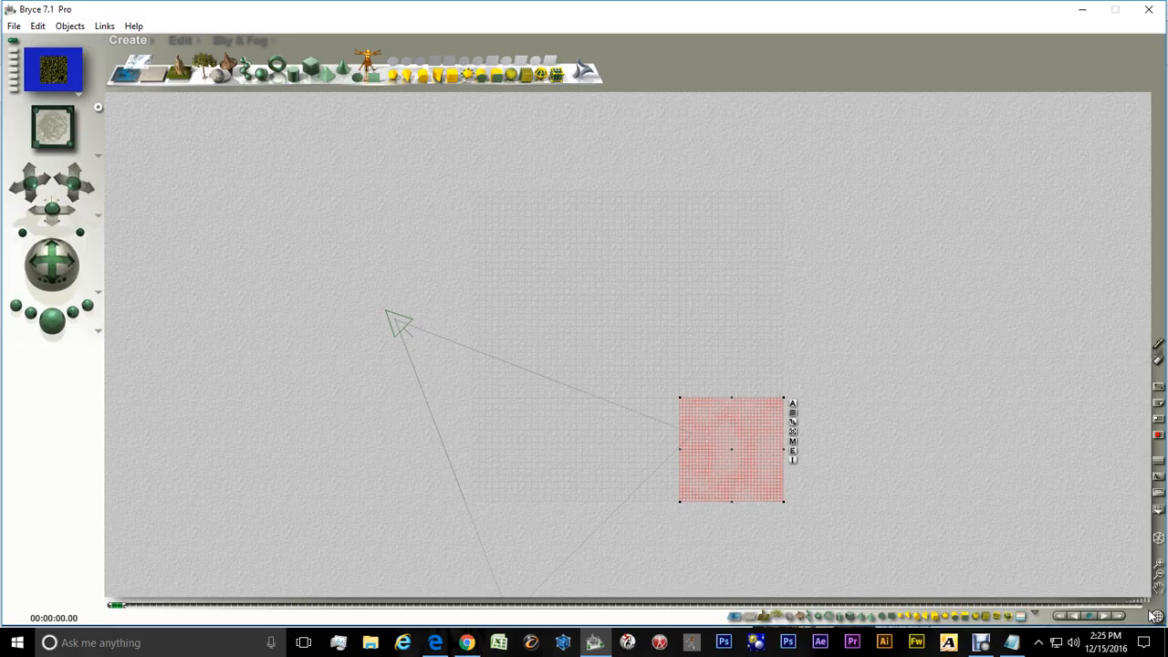
Render the top view of the tiled grid and return to wireframe display
left_click(51, 334)
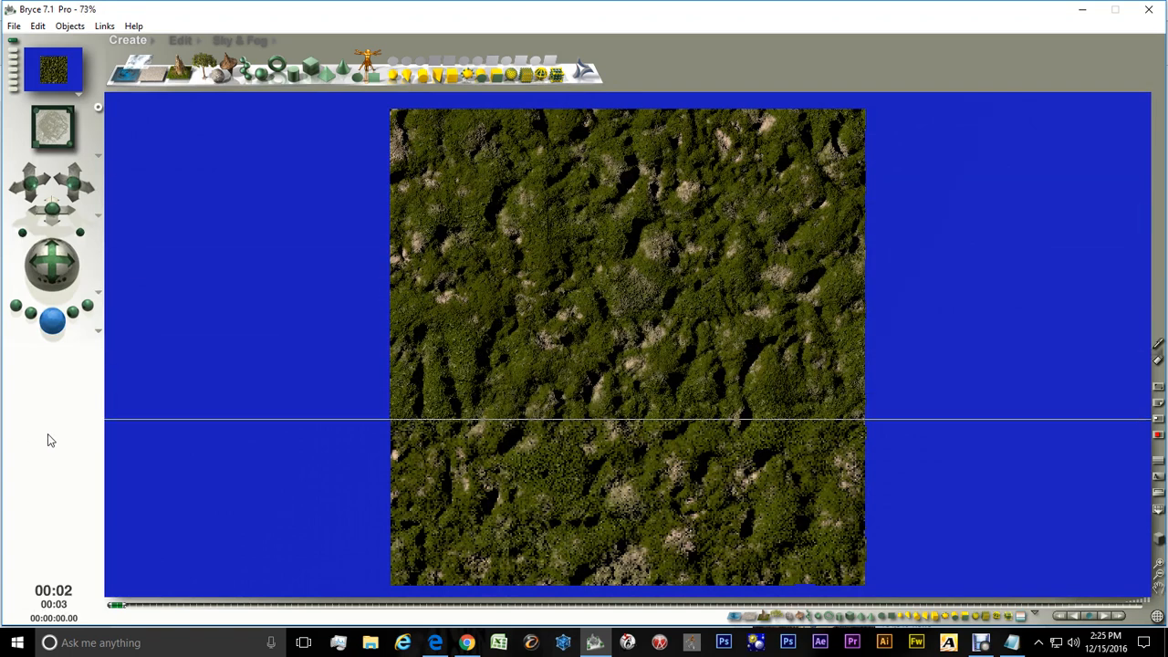
left_click(1160, 539)
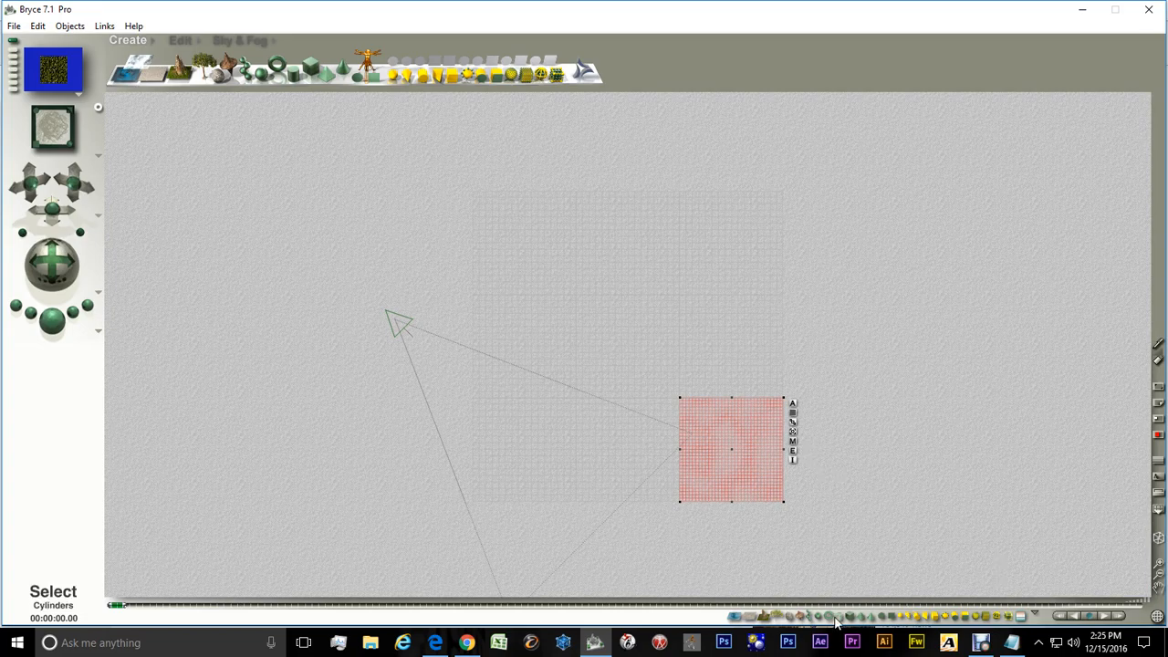
Select all nine terrain tiles and group them together
left_click(763, 622)
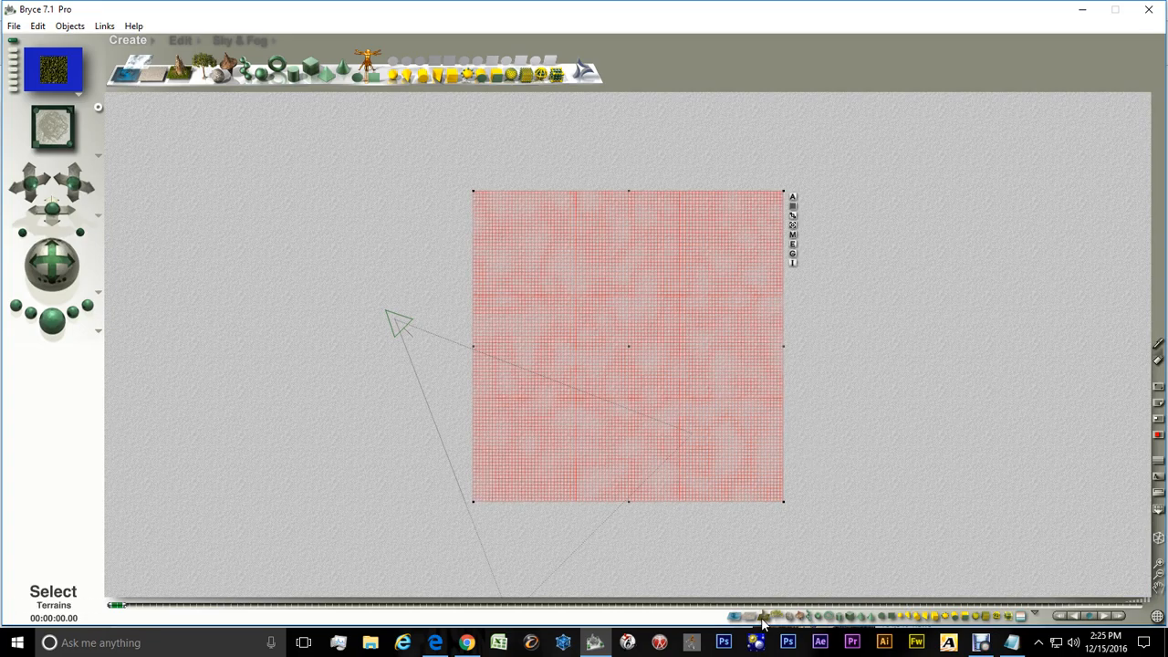
left_click(792, 255)
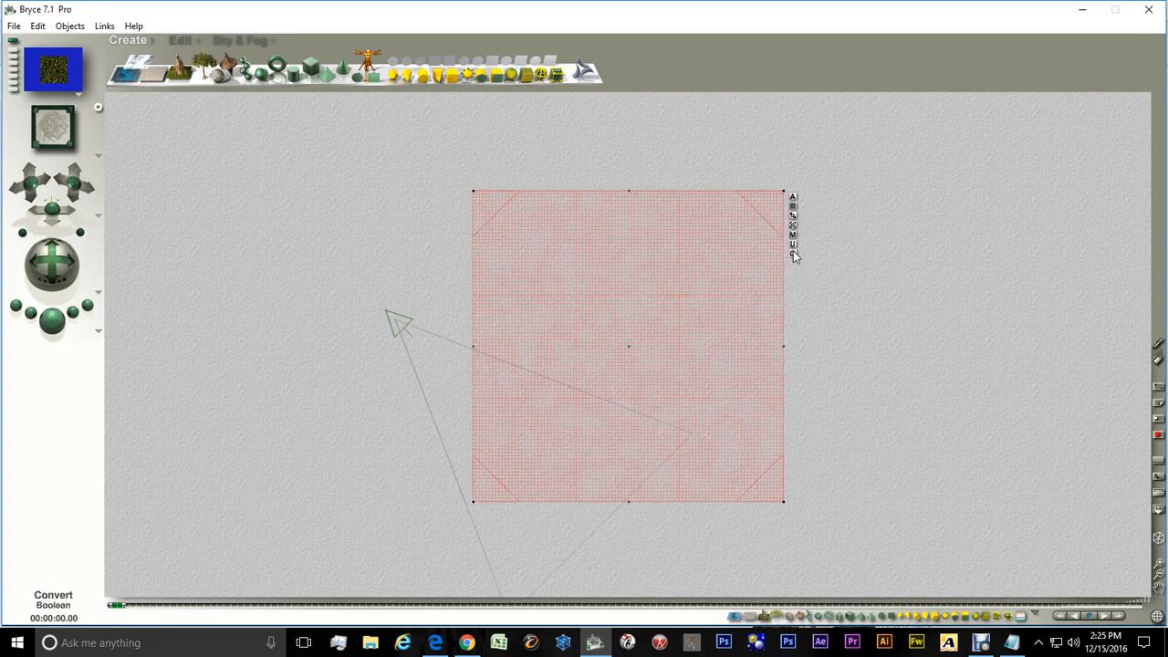
Rename the group TILE TERRAIN1 and set it to Positive in its object attributes
left_click(792, 200)
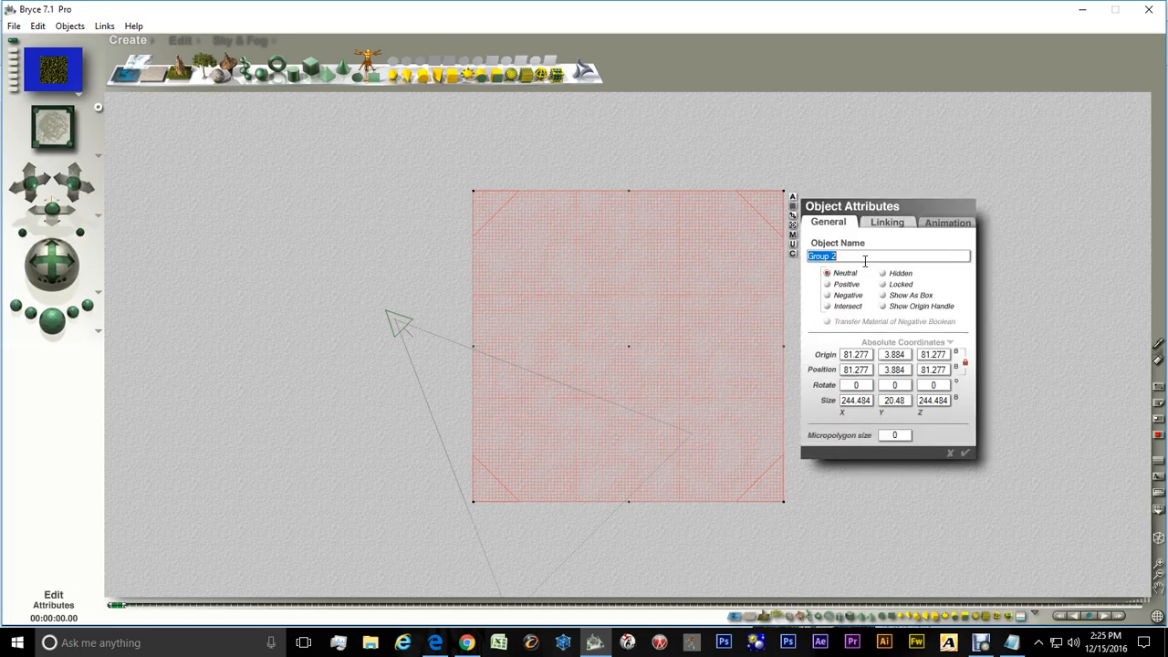
double_click(833, 255)
left_click_drag(834, 256, 802, 258)
type("TILE TERRAIN1")
left_click(828, 285)
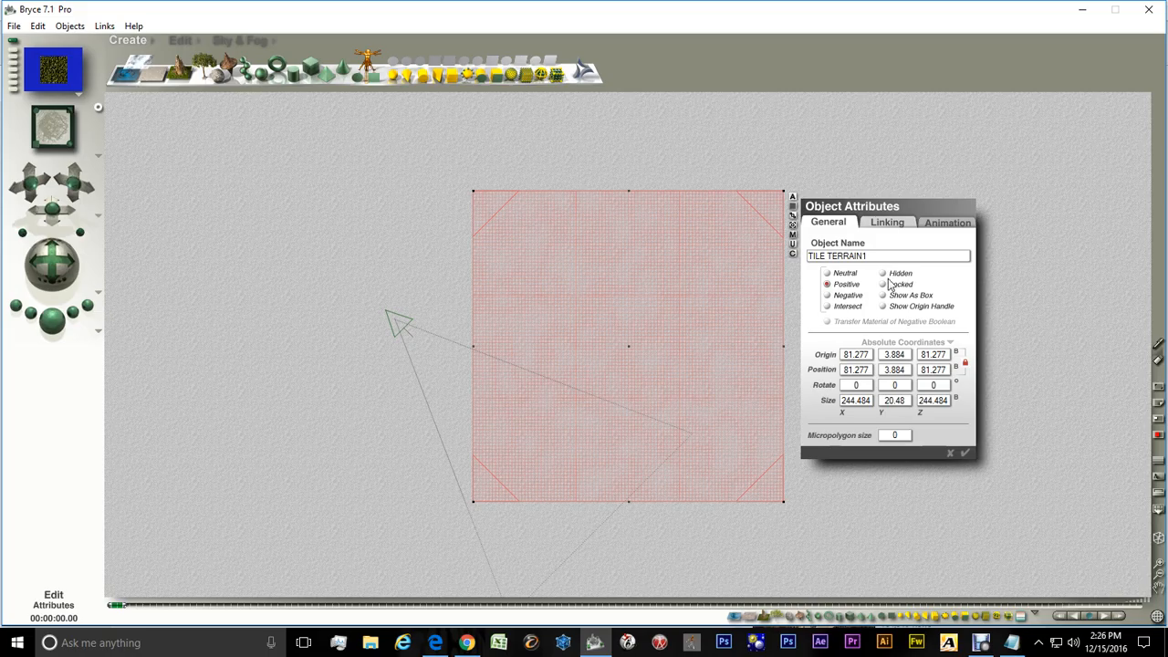
left_click(964, 451)
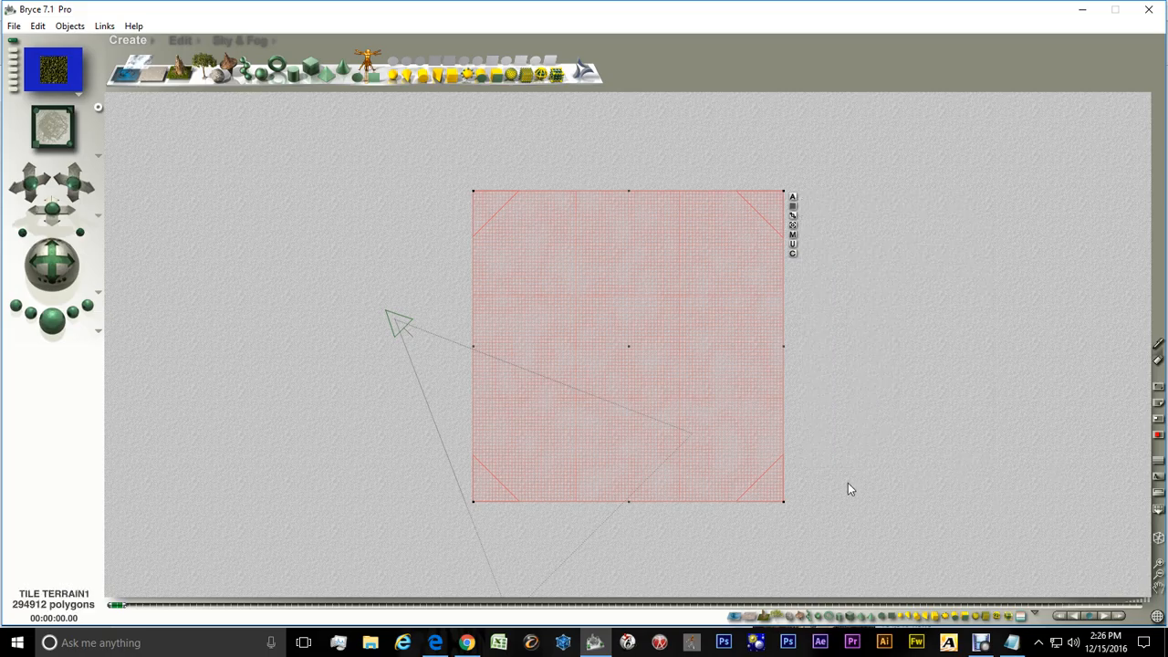
right_click(610, 324)
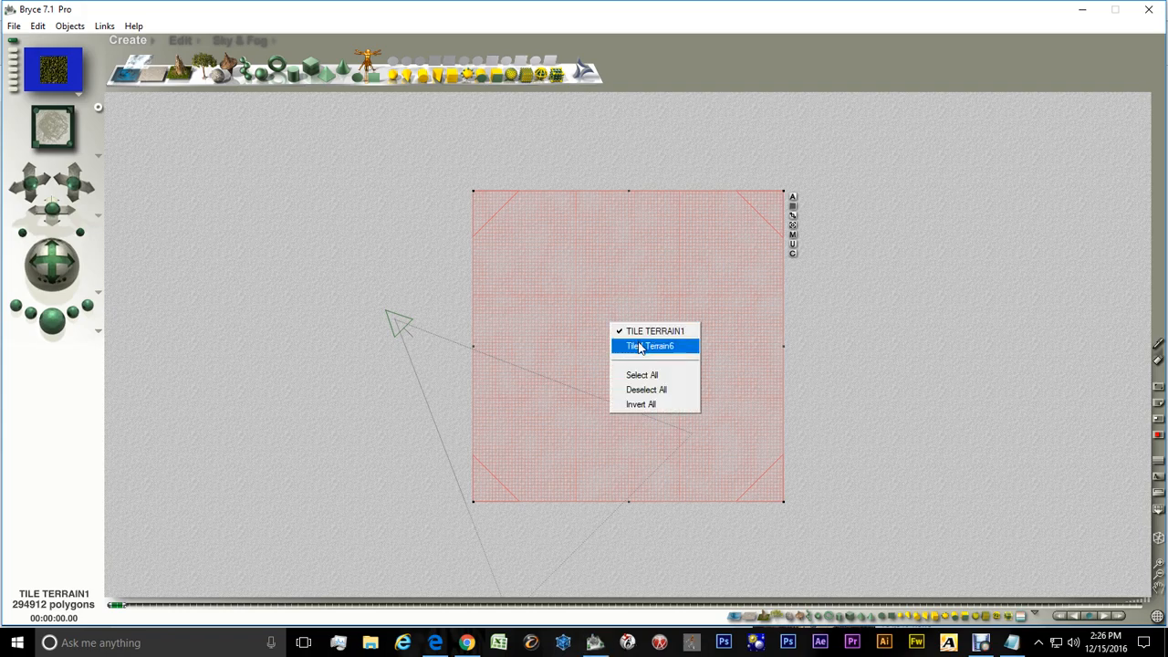
left_click(637, 346)
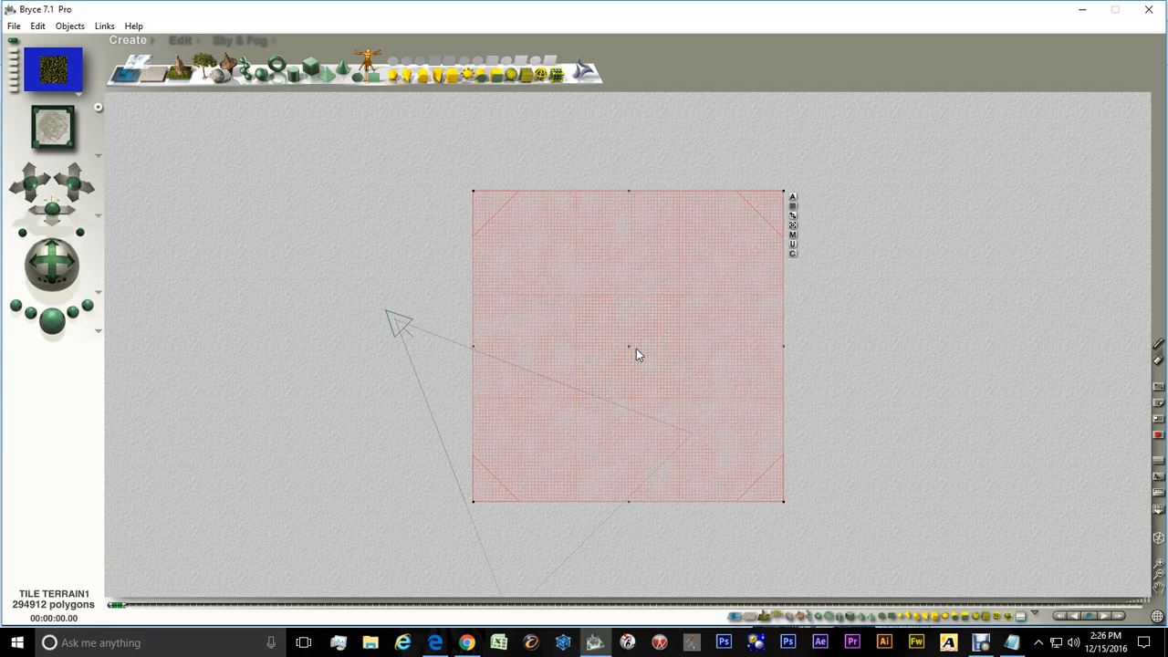
right_click(636, 349)
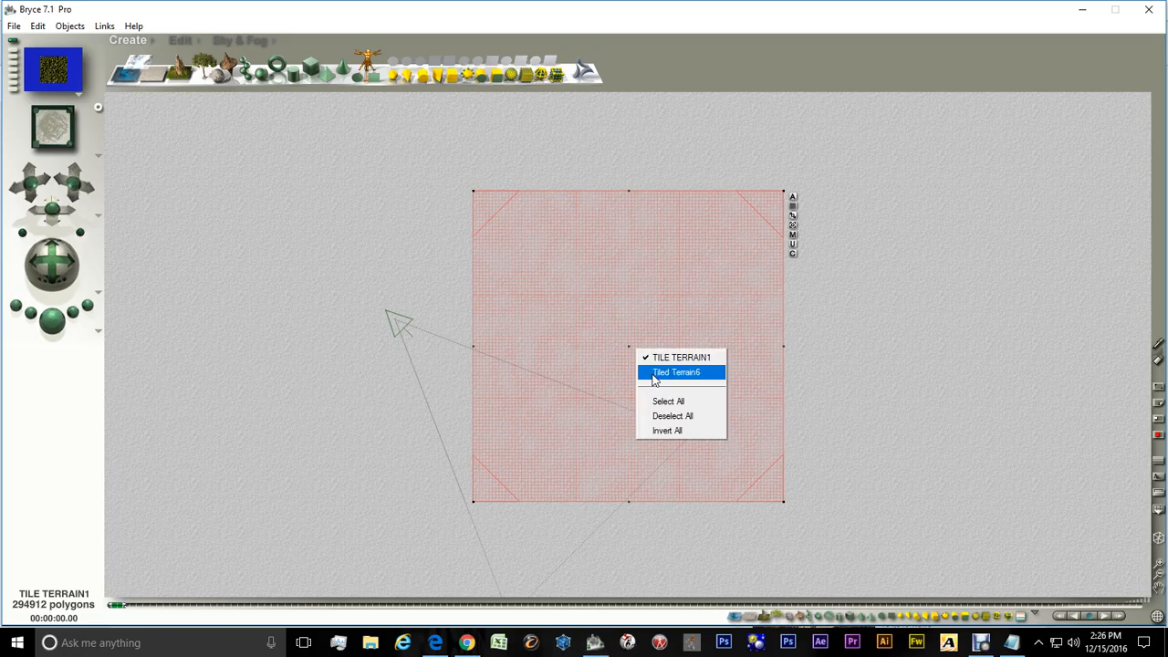
left_click(653, 374)
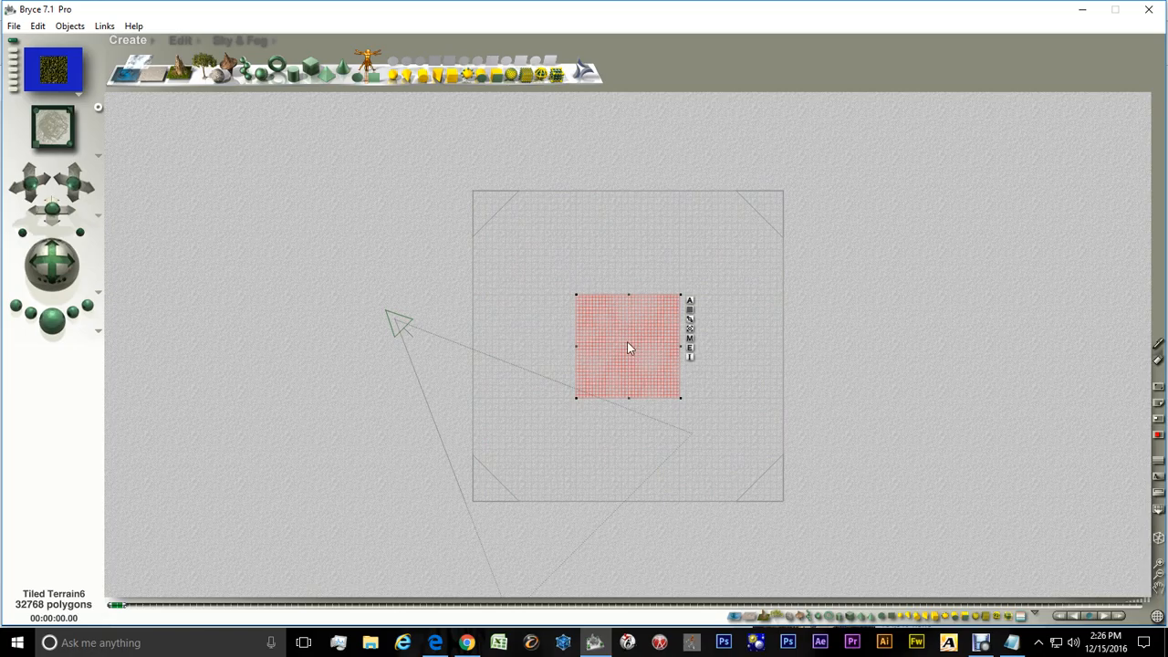
Open the Edit tools and reselect the whole TILE TERRAIN1 group
left_click(181, 40)
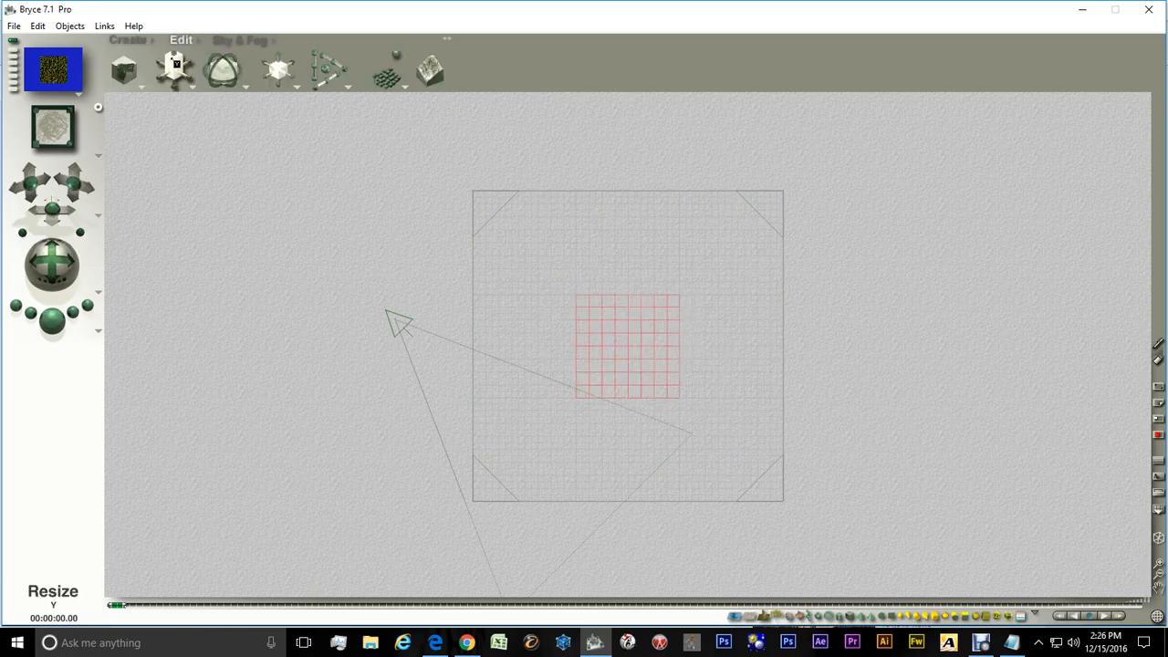
mouse_move(283, 60)
left_mouse_down()
mouse_move(327, 64)
mouse_move(283, 60)
left_mouse_up()
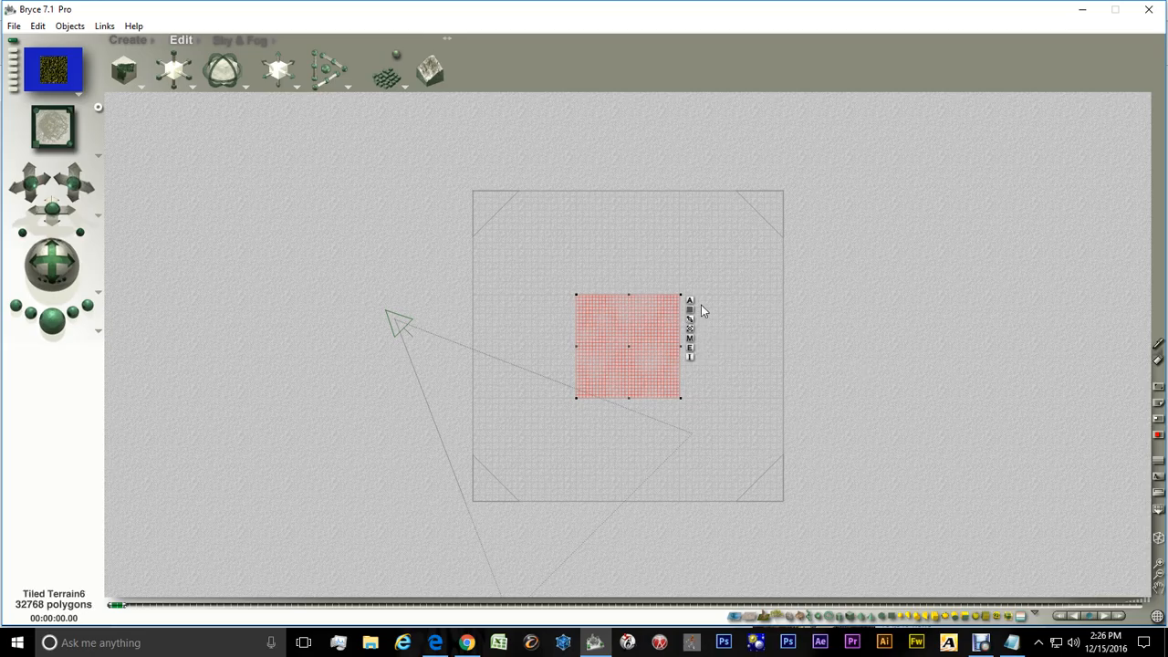
left_click(740, 272)
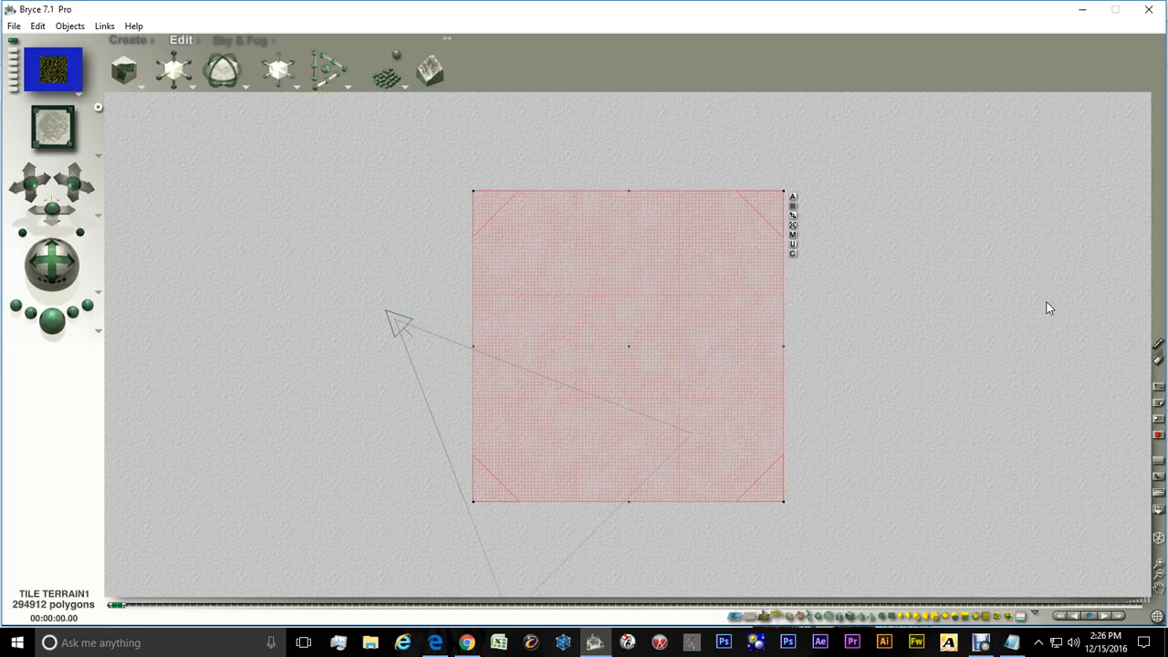
Move the terrain group toward the upper left of the top view
left_click_drag(619, 367, 466, 321)
left_click_drag(182, 69, 201, 83)
left_click_drag(515, 284, 386, 245)
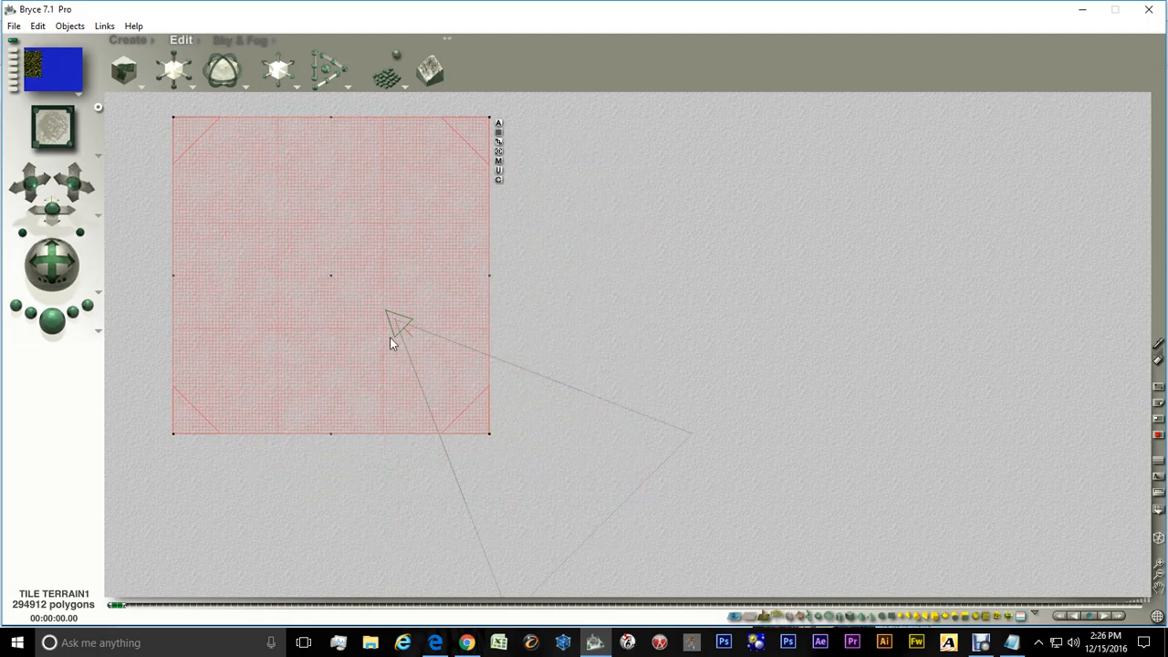
Move the camera to the director's view
left_click(97, 218)
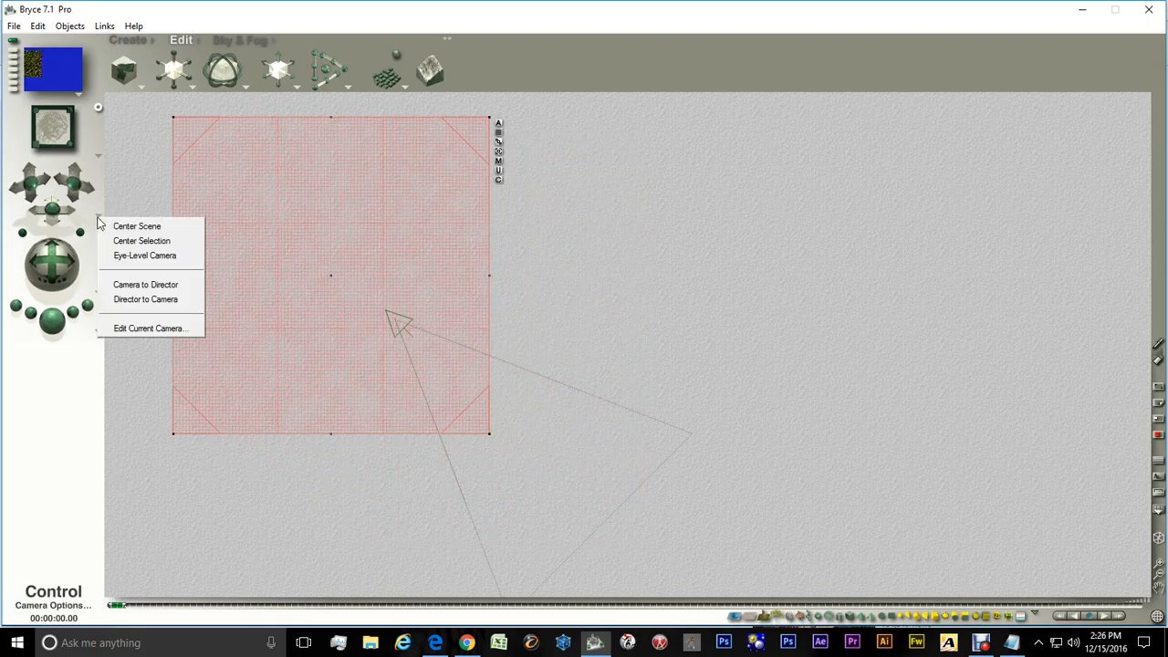
left_click(117, 286)
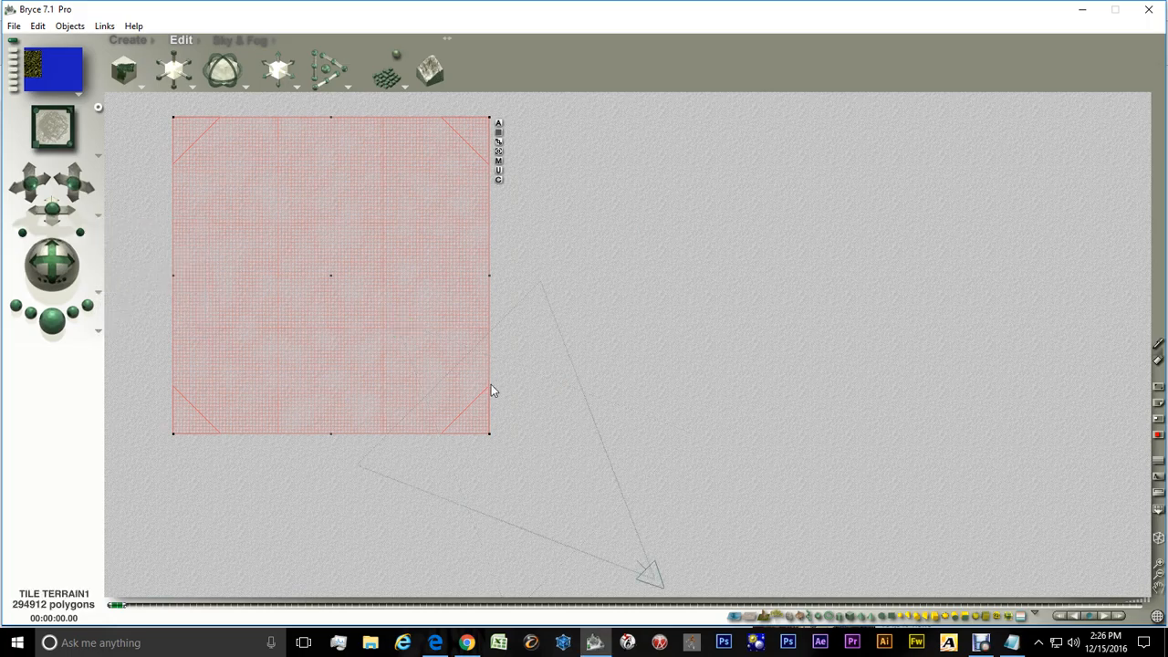
Enlarge the terrain group and reposition it so it fills the camera's field of view
left_click_drag(396, 287, 446, 338)
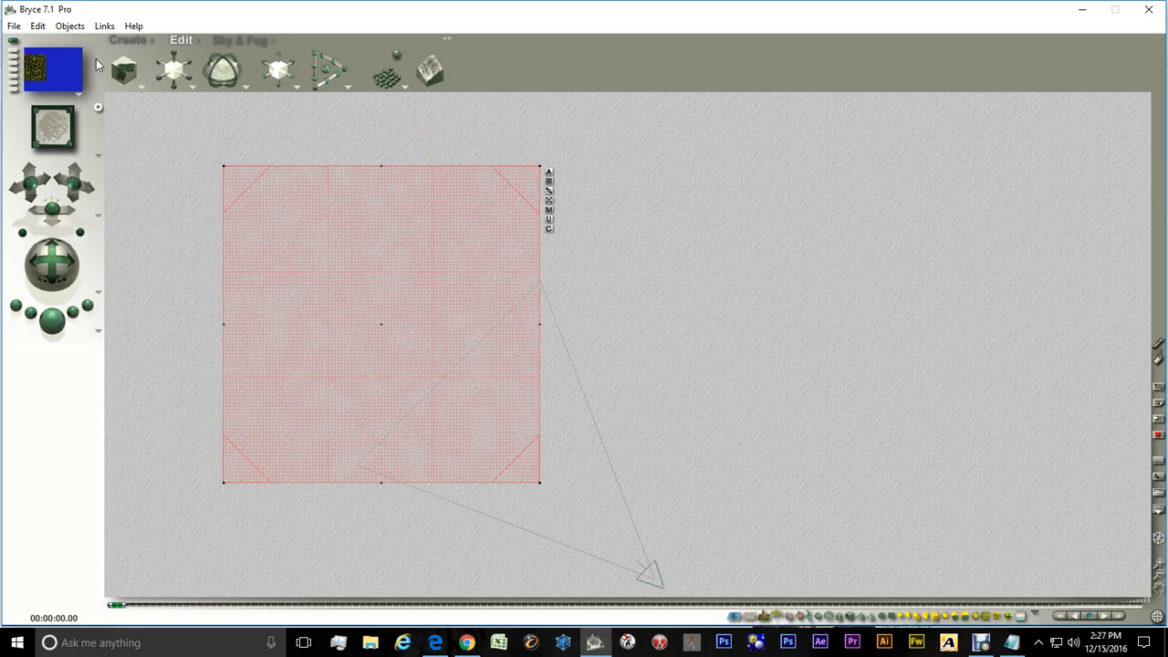
left_click_drag(176, 71, 191, 74)
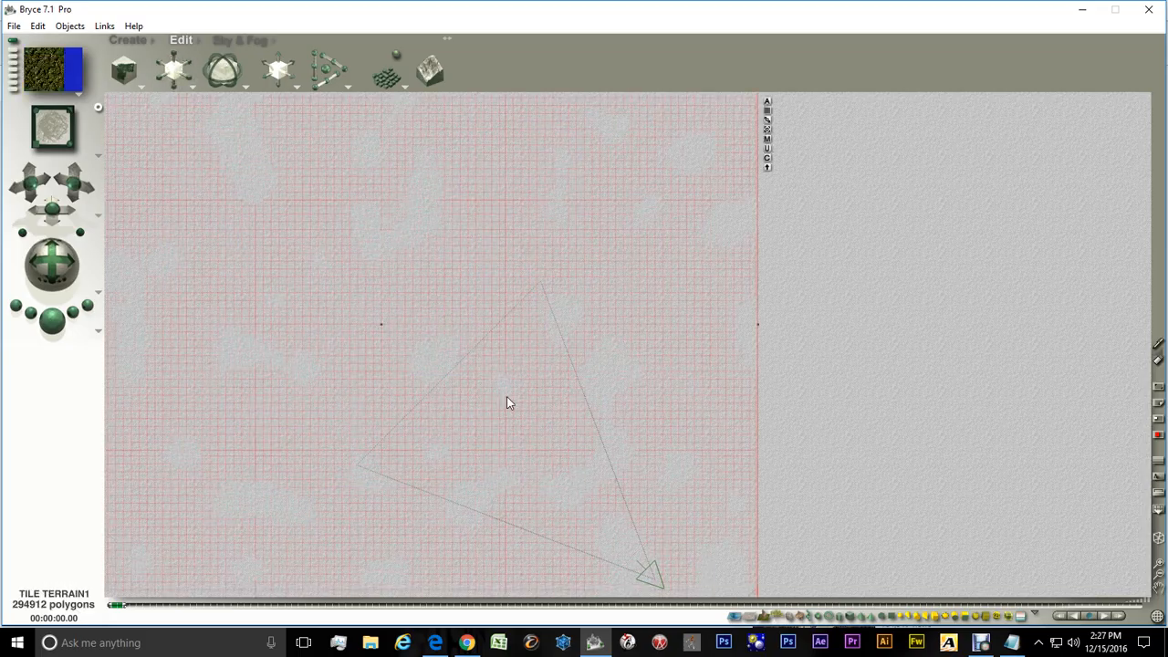
left_click_drag(507, 396, 404, 279)
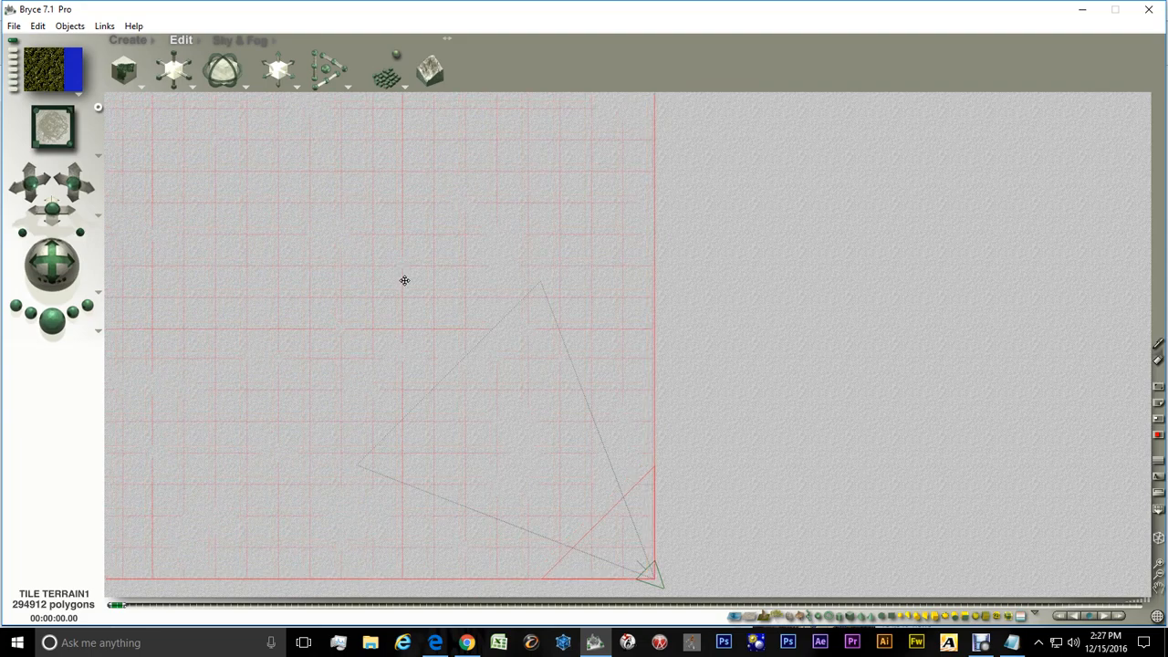
left_click(667, 167)
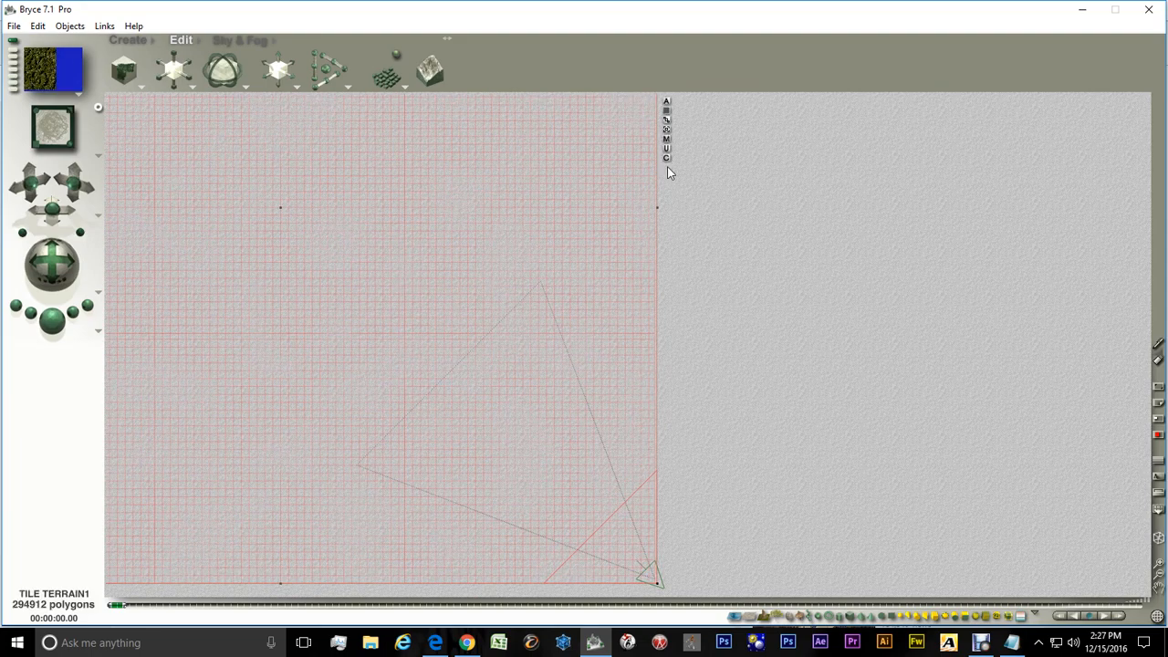
Switch to the main camera view and render the scene
left_click(98, 157)
left_click(117, 174)
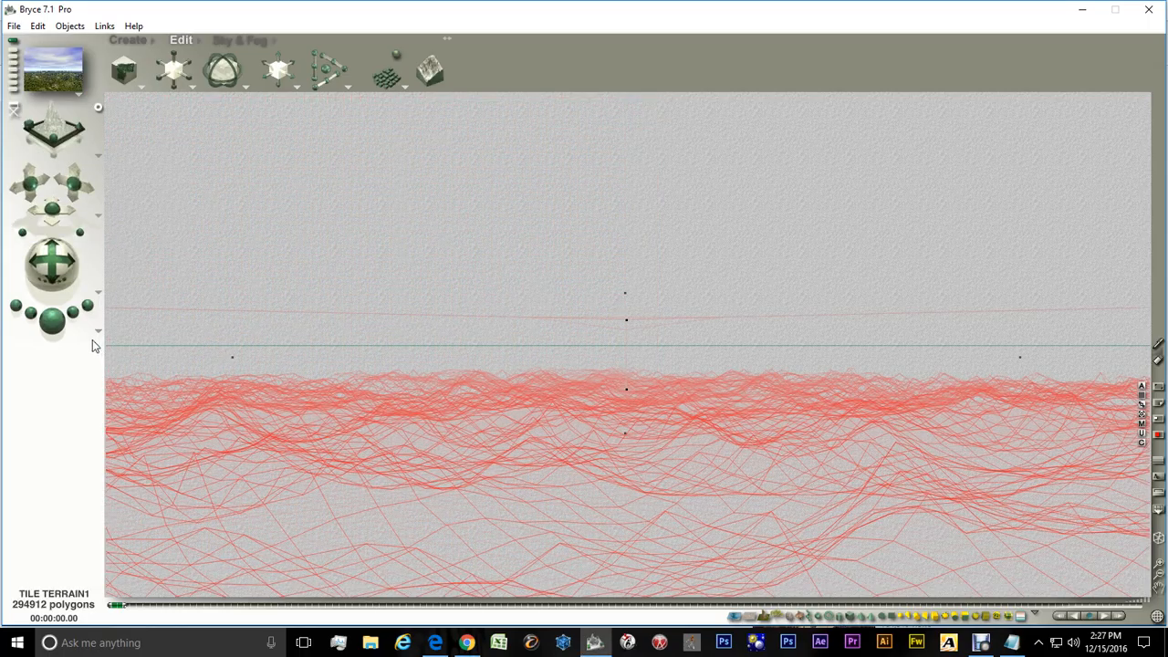
left_click(52, 319)
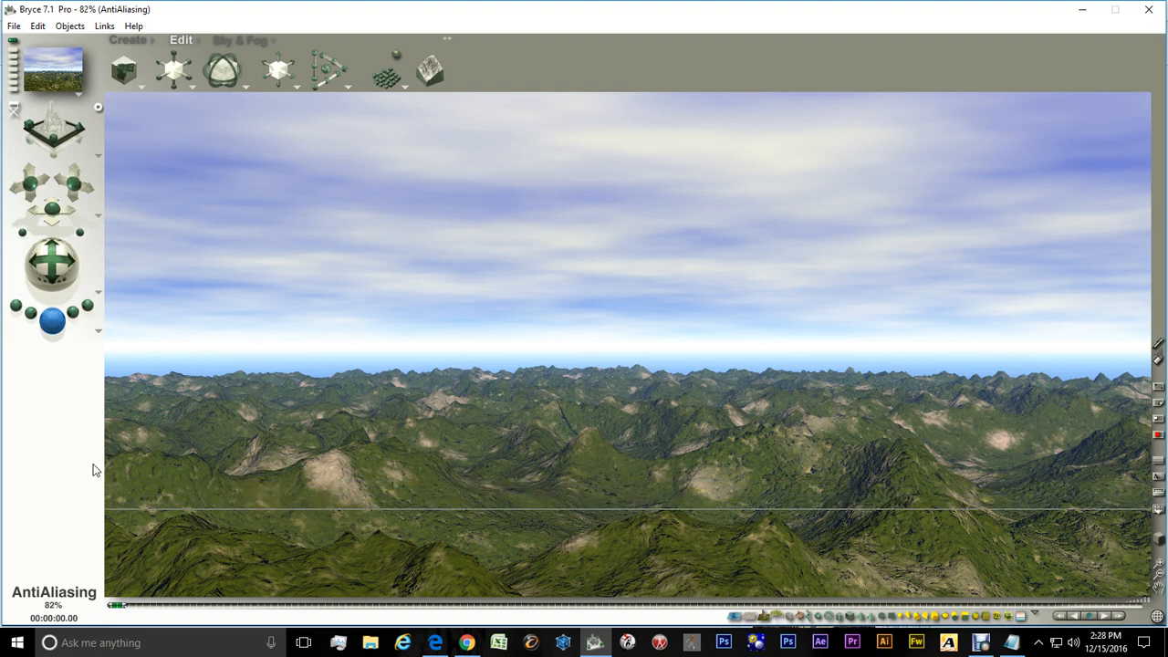
Return the view to wireframe display
left_click(1159, 541)
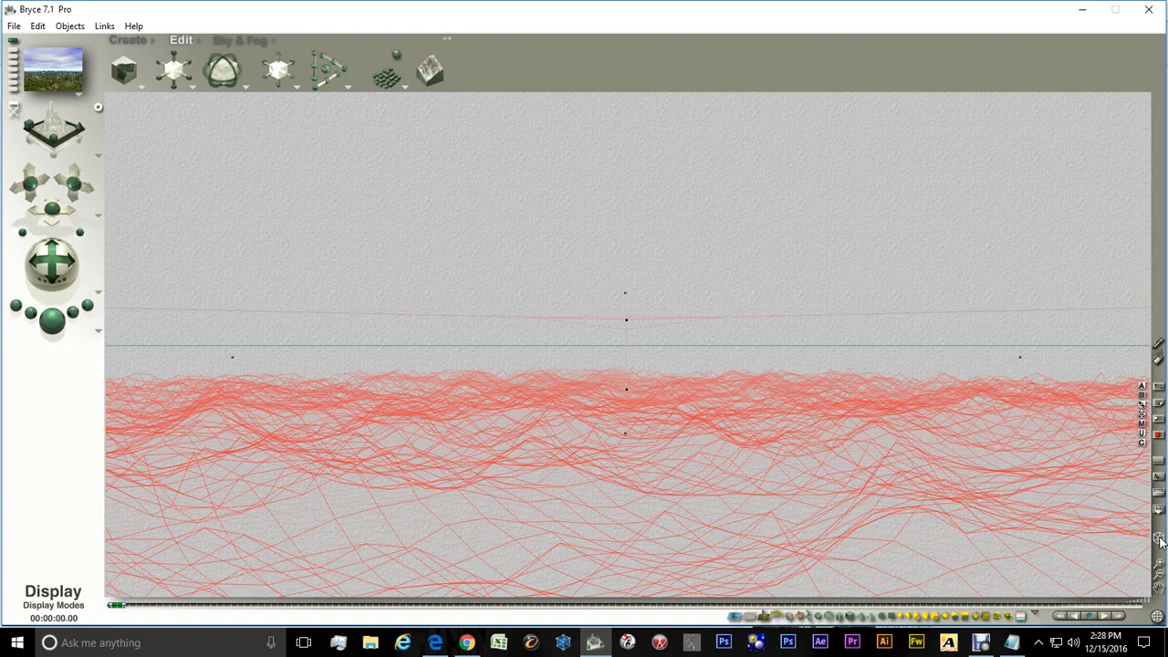
left_click(1159, 540)
left_click(1159, 540)
left_click(1159, 540)
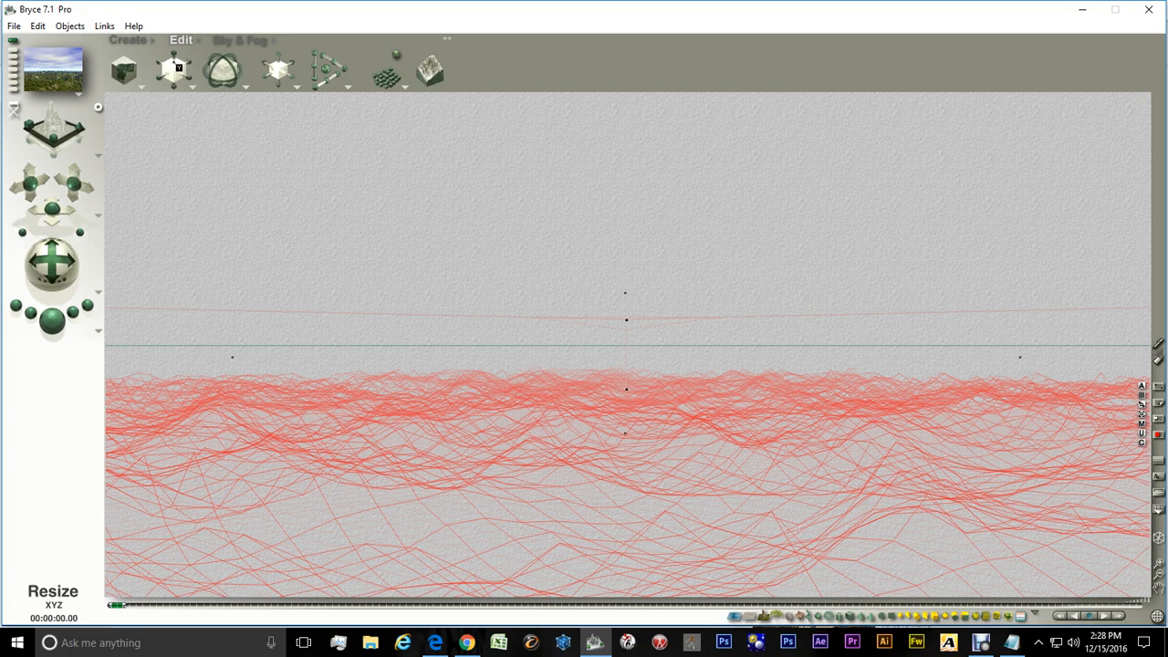
Browse the Tiled Terrains category of the object presets library and close it without adding anything
left_click(155, 47)
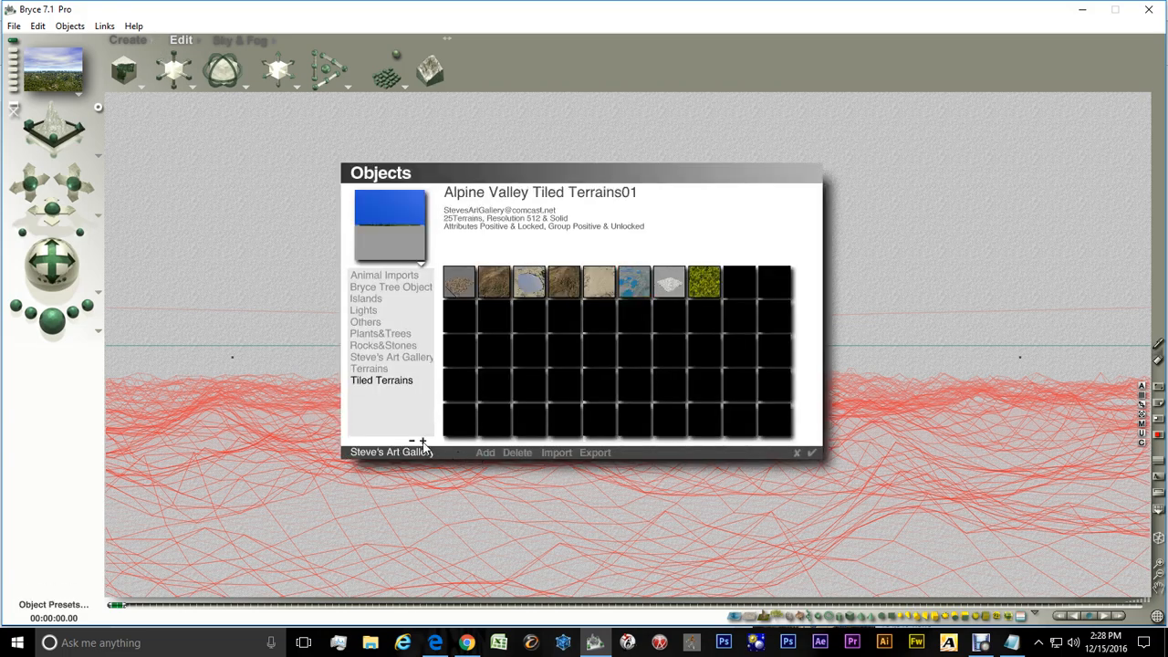
left_click(633, 290)
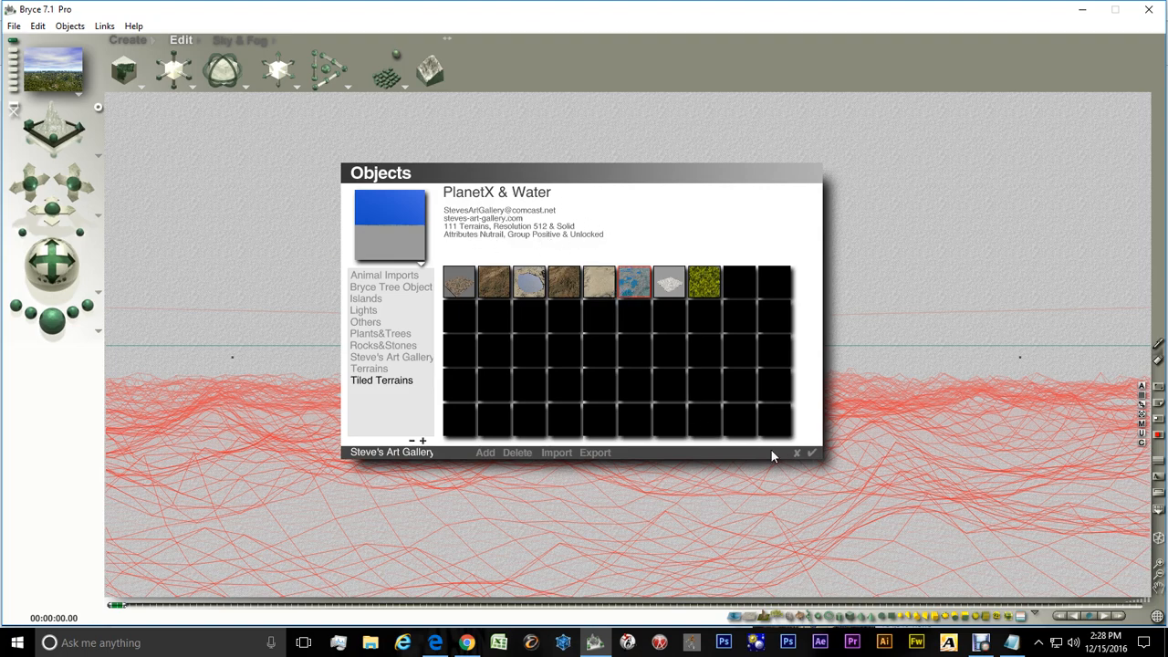
left_click(794, 453)
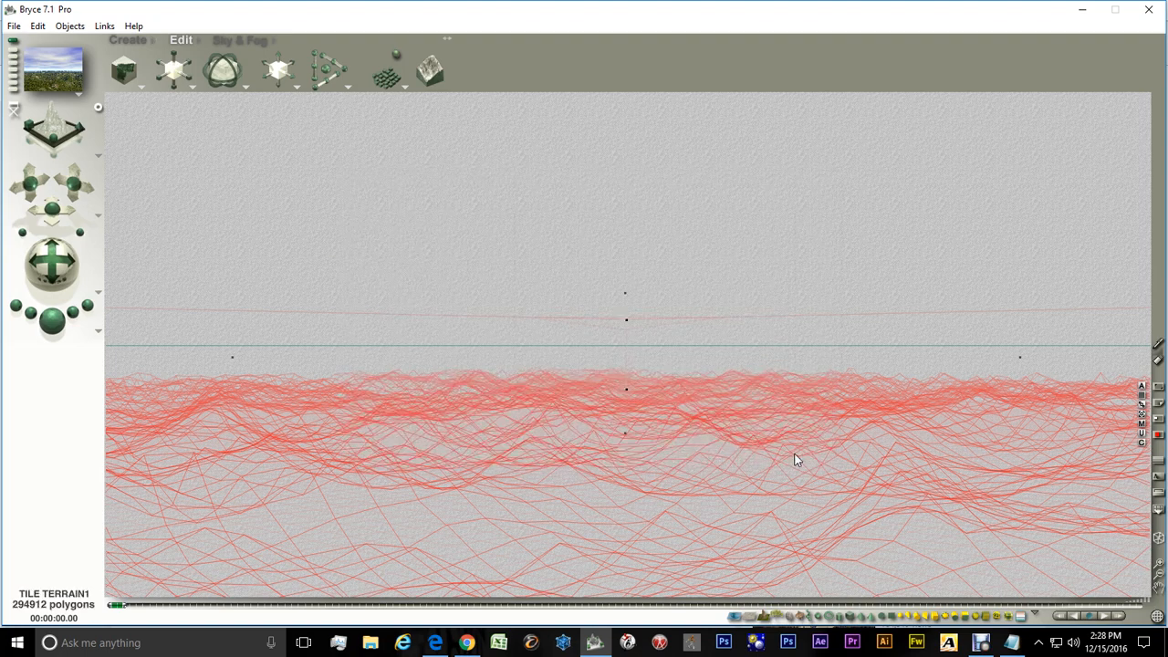